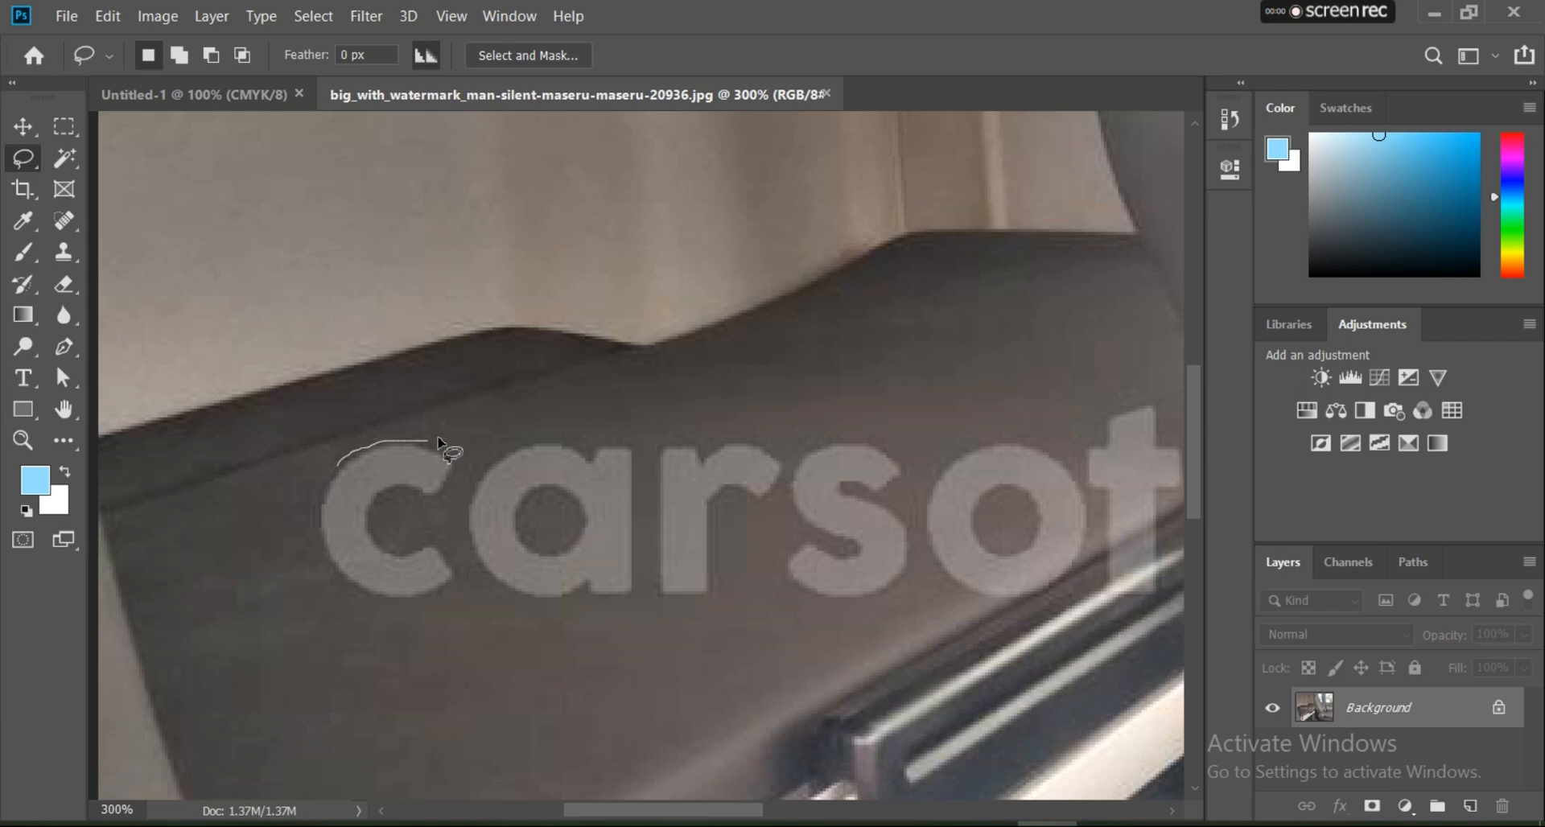
Step: Lasso the first letter c of the watermark and replace it with a Content-Aware fill, then deselect
mouse_move(437, 441)
left_mouse_down()
mouse_move(460, 475)
mouse_move(441, 539)
mouse_move(457, 573)
mouse_move(423, 608)
mouse_move(351, 610)
left_mouse_up()
mouse_move(312, 506)
left_mouse_down()
mouse_move(348, 462)
mouse_move(397, 449)
left_mouse_up()
key("ctrl+d")
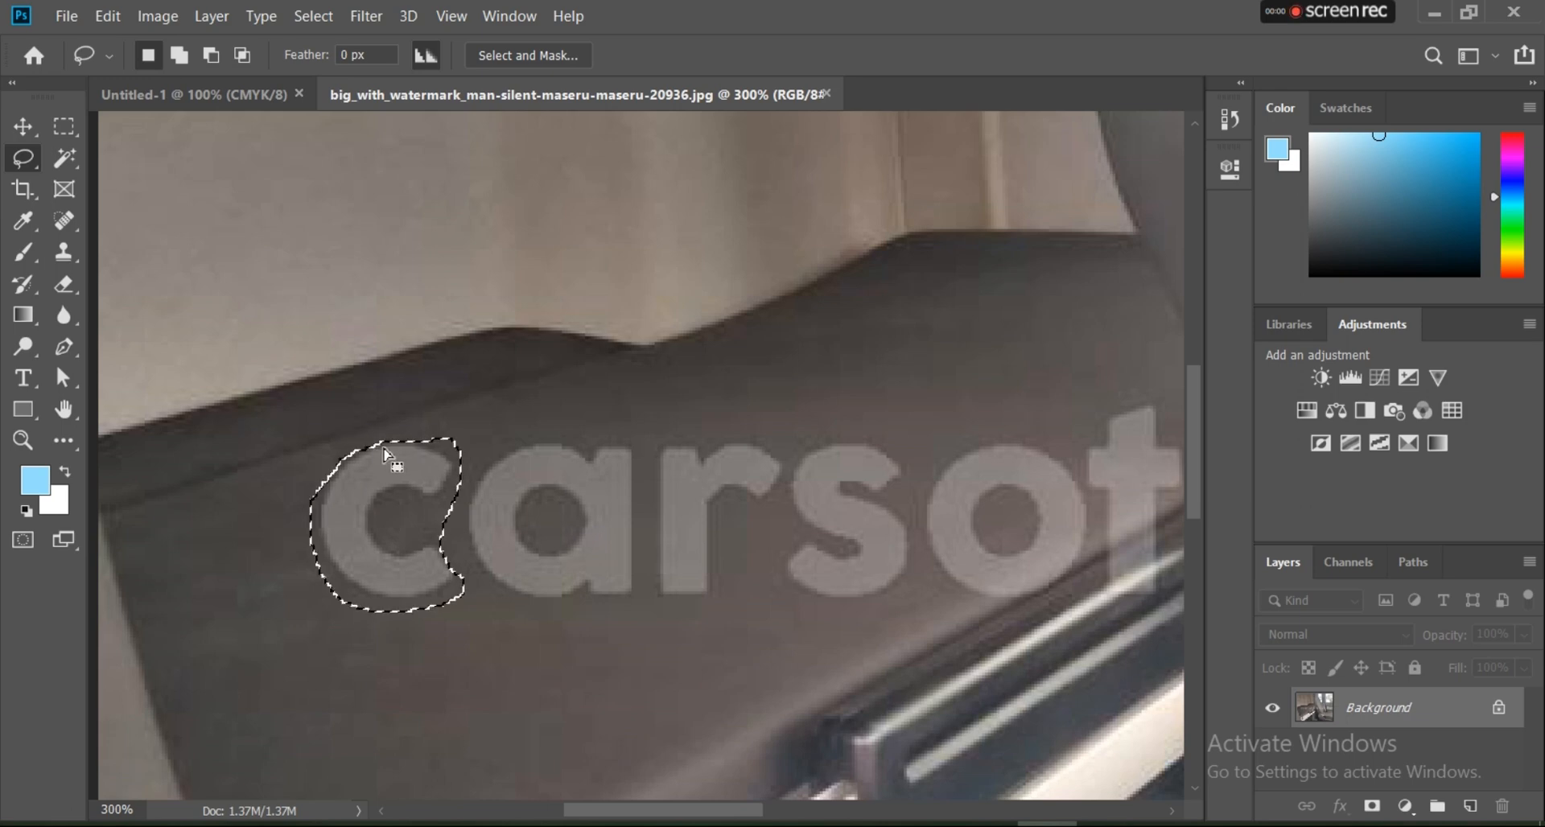
left_click(119, 13)
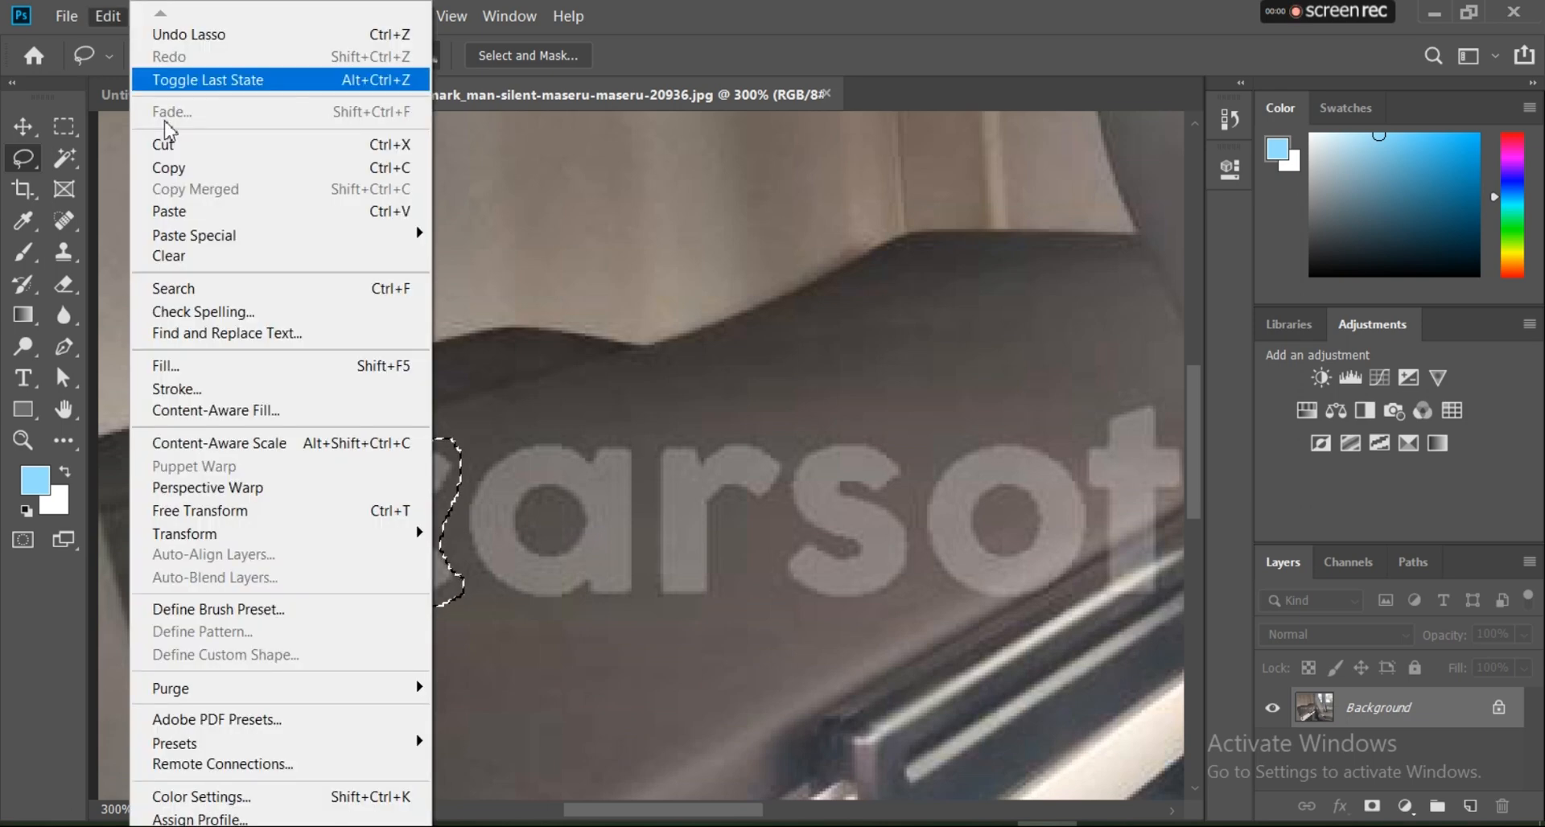
left_click(222, 364)
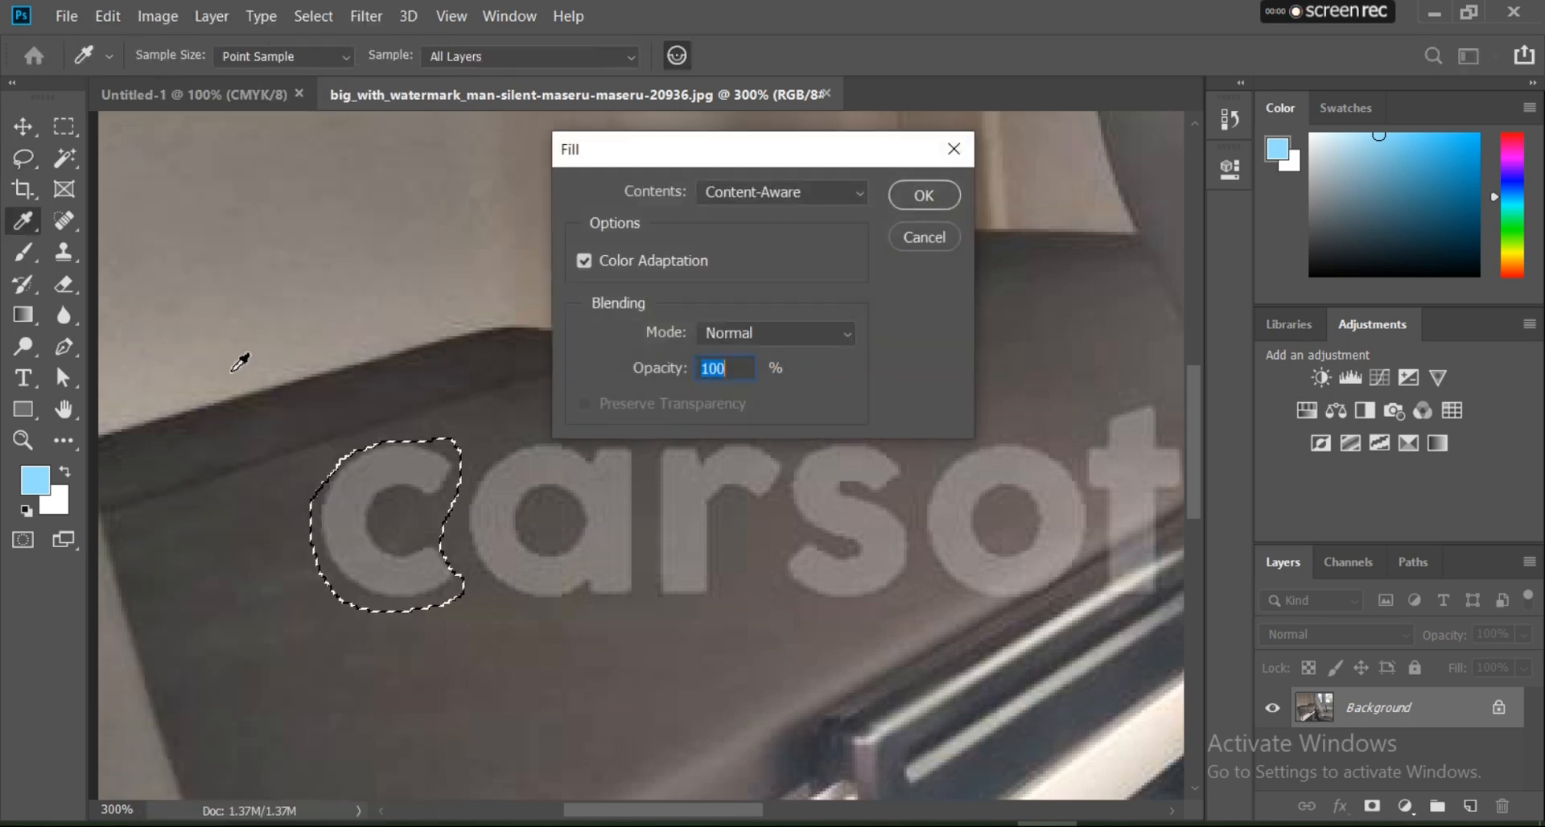
left_click(907, 203)
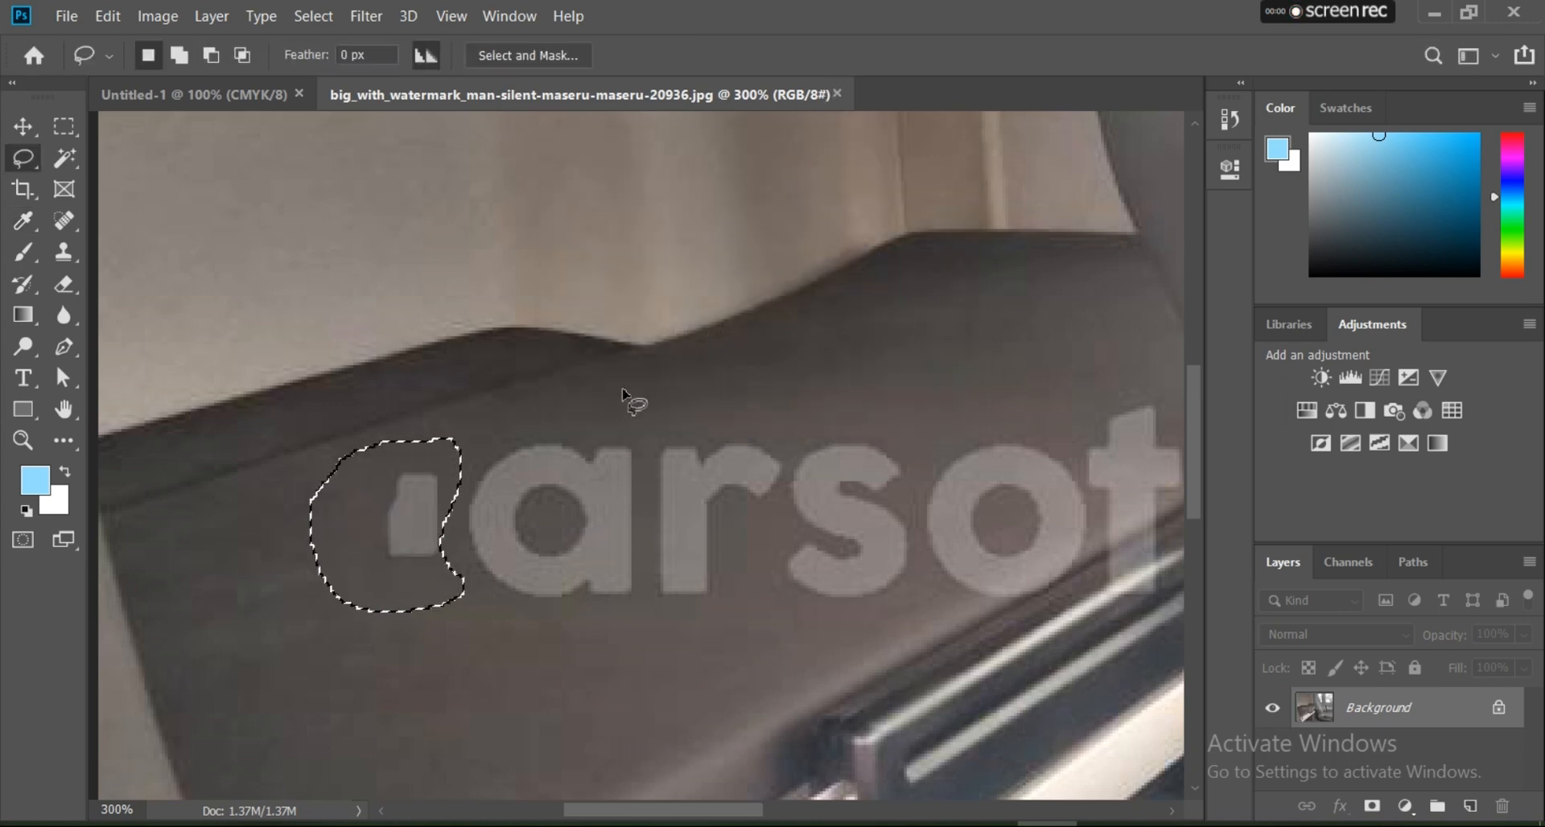
key("ctrl+d")
Step: Lasso the leftover patch with the watermark letters a and r, replace them with a Content-Aware fill, and deselect
mouse_move(411, 457)
left_mouse_down()
mouse_move(374, 472)
mouse_move(360, 524)
mouse_move(360, 547)
mouse_move(394, 574)
mouse_move(629, 613)
mouse_move(717, 598)
mouse_move(760, 562)
mouse_move(797, 436)
mouse_move(783, 419)
mouse_move(512, 420)
mouse_move(406, 460)
left_mouse_up()
left_click(375, 380)
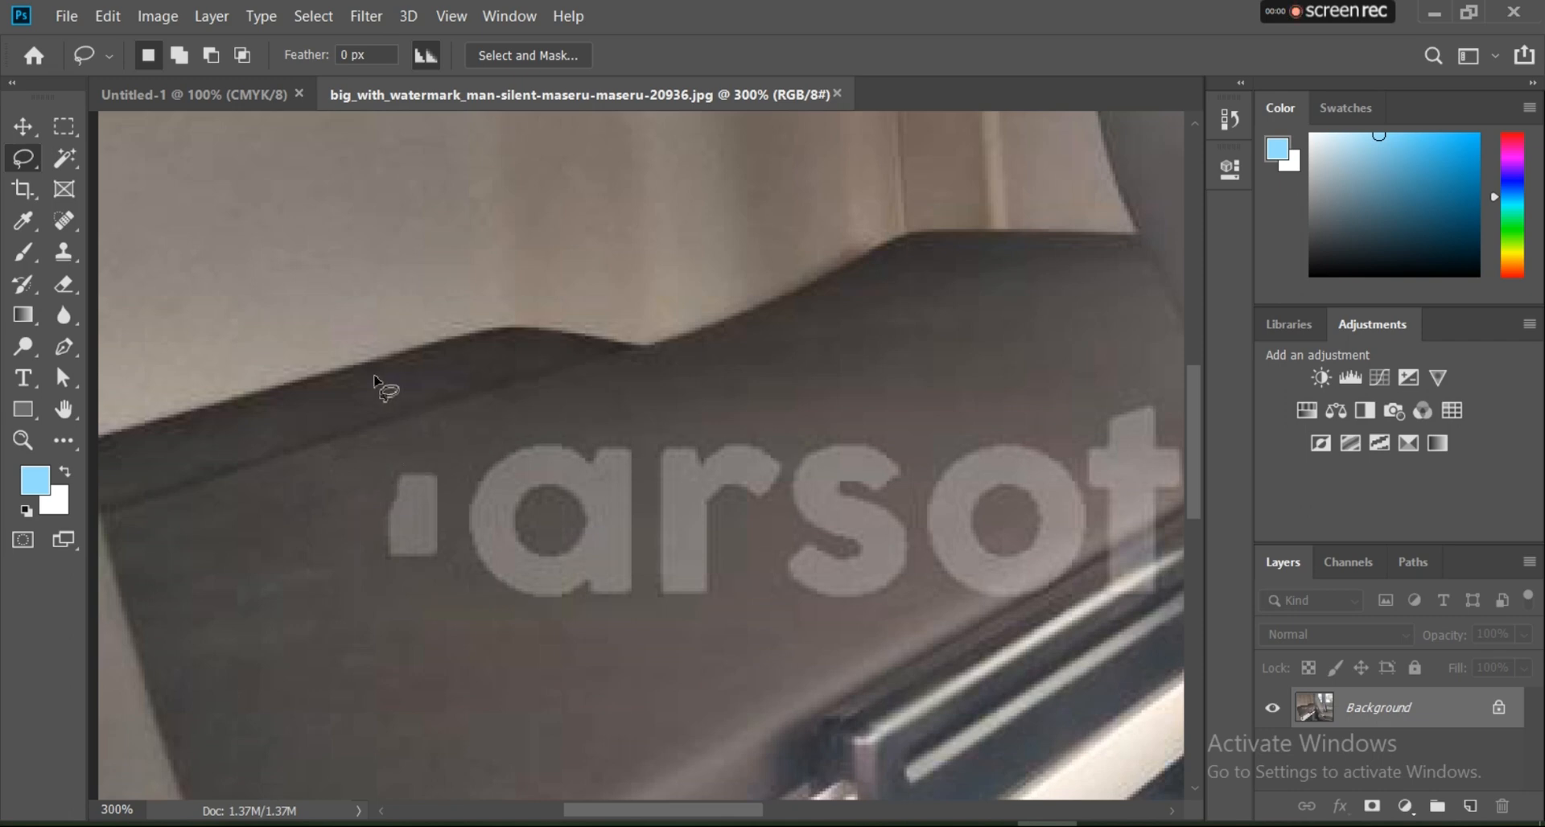
left_click(108, 16)
left_click(214, 362)
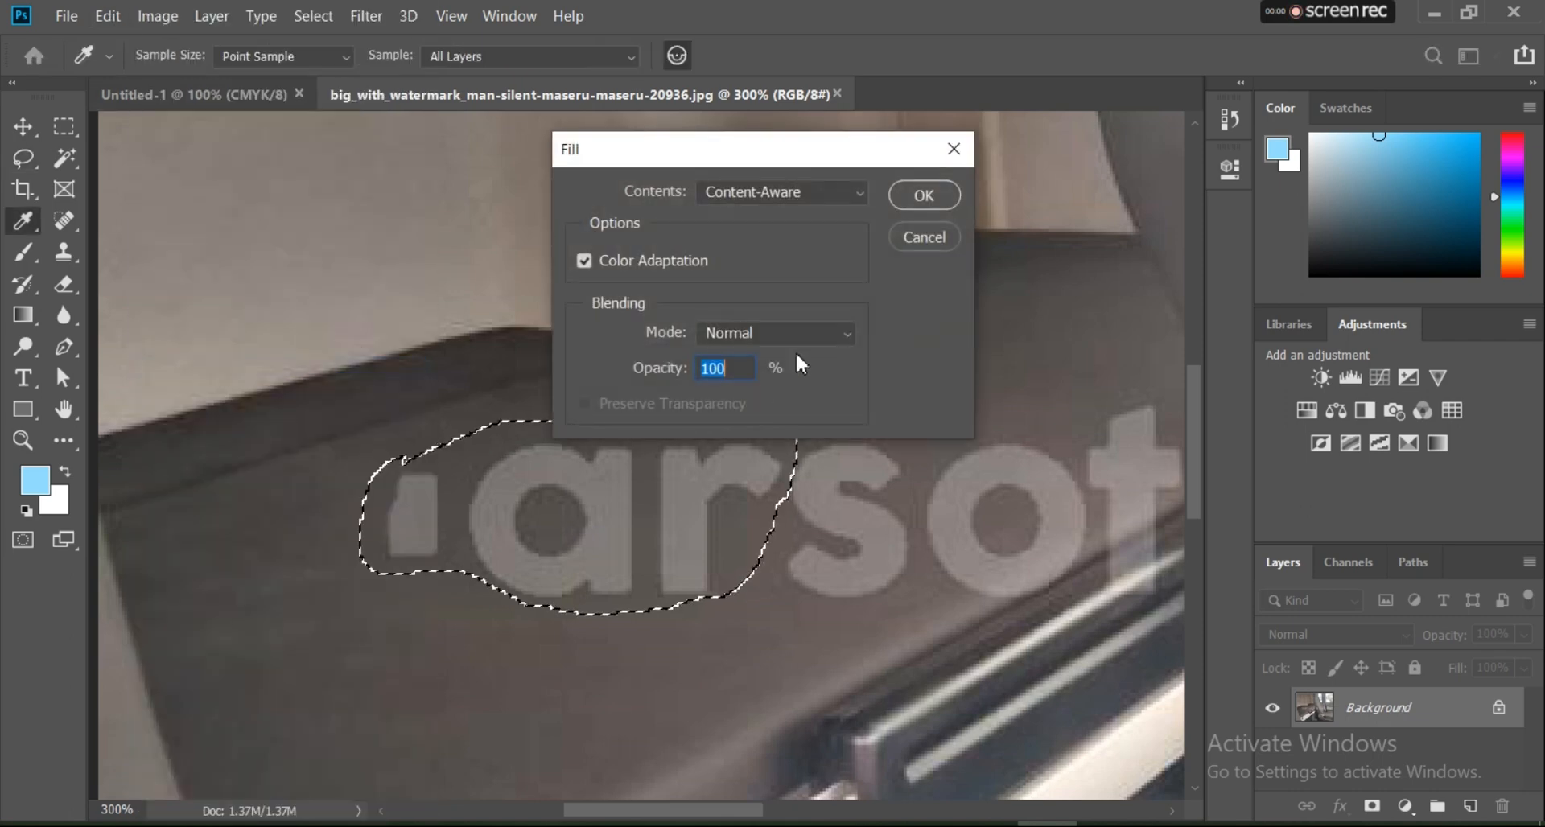
left_click(904, 201)
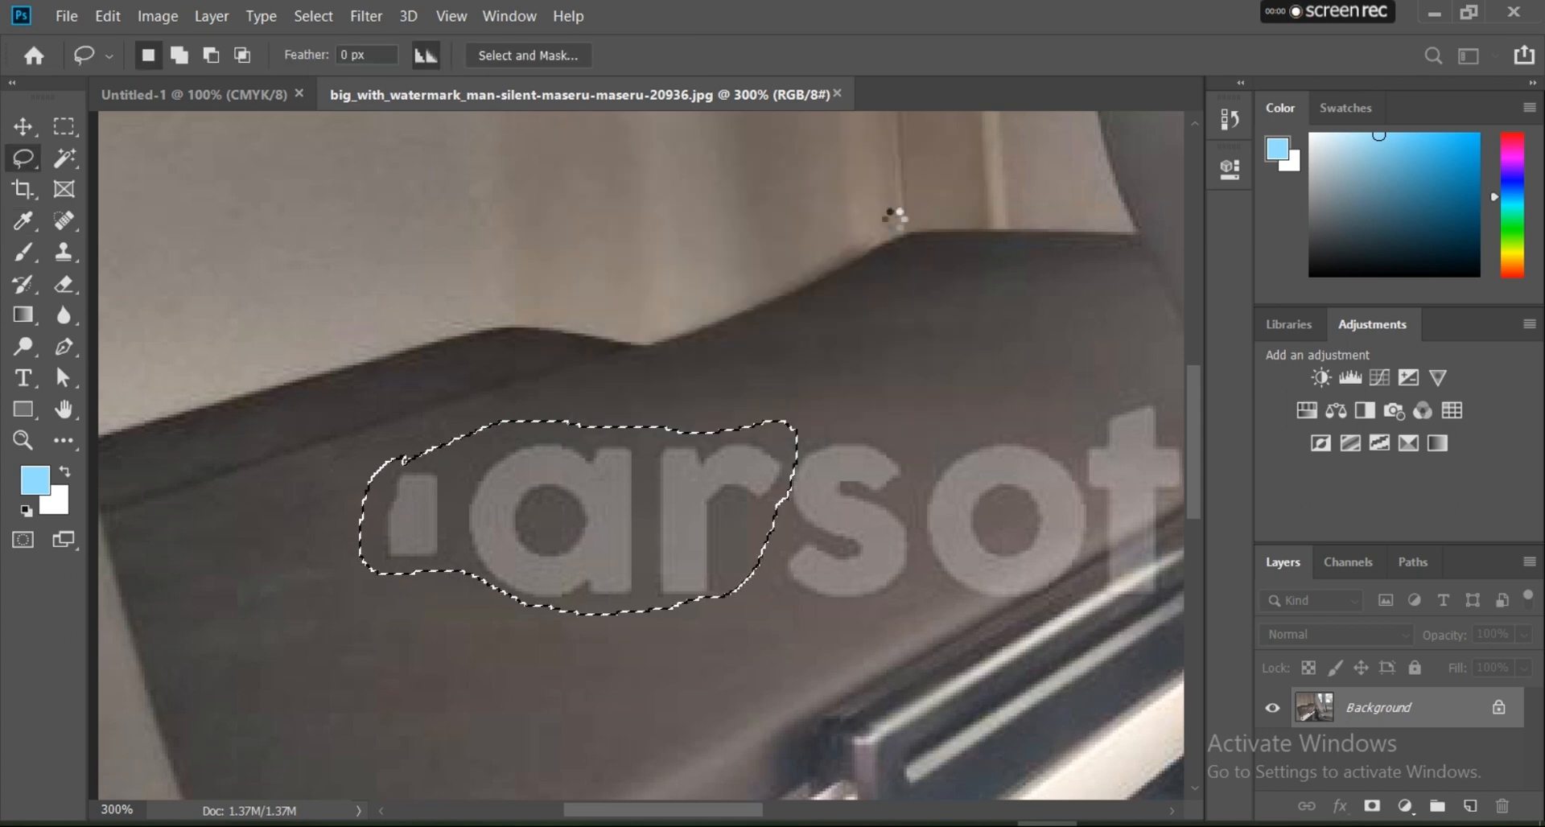
key("ctrl+d")
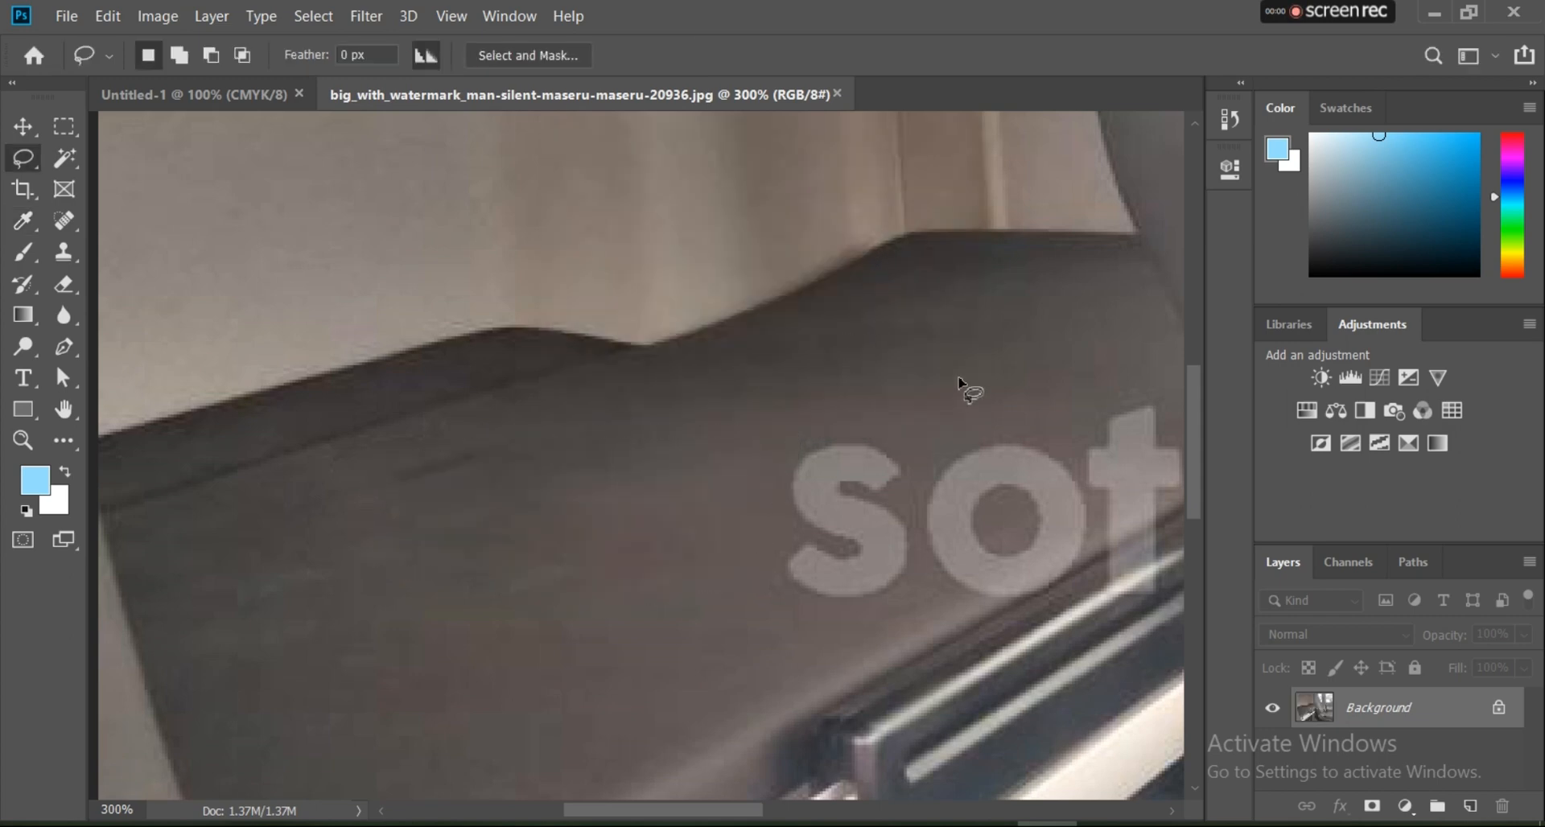
Step: Lasso the watermark letter s on the dark surface, replace it with a Content-Aware fill, and deselect
scroll(966, 382, "down", 1)
scroll(1014, 489, "up", 2)
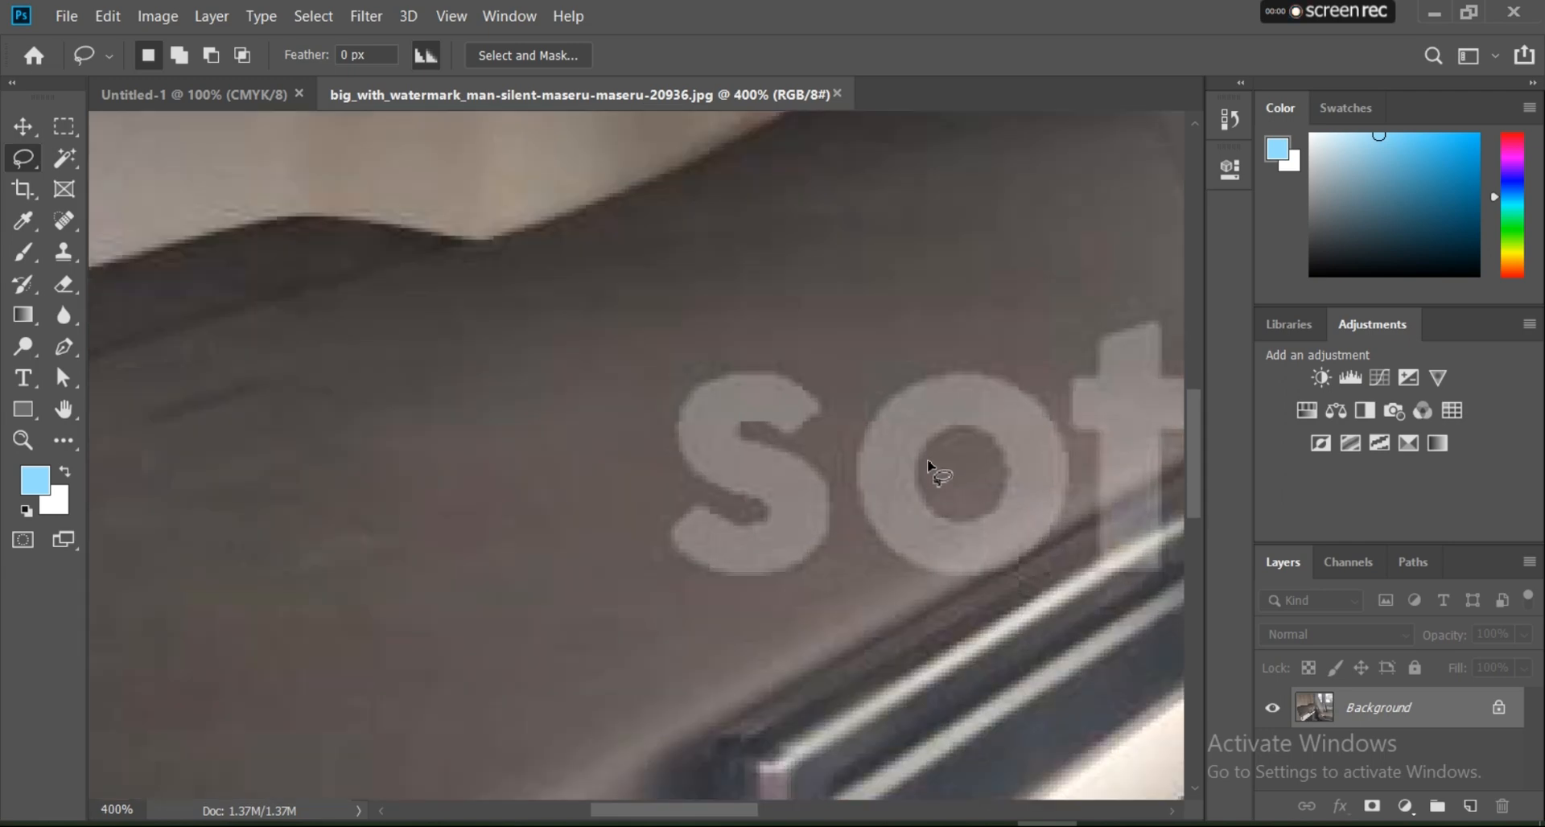
mouse_move(726, 352)
left_mouse_down()
mouse_move(682, 376)
mouse_move(632, 458)
mouse_move(634, 527)
mouse_move(680, 592)
mouse_move(792, 591)
mouse_move(839, 531)
mouse_move(851, 475)
mouse_move(833, 377)
mouse_move(759, 355)
mouse_move(712, 364)
left_mouse_up()
left_click(112, 14)
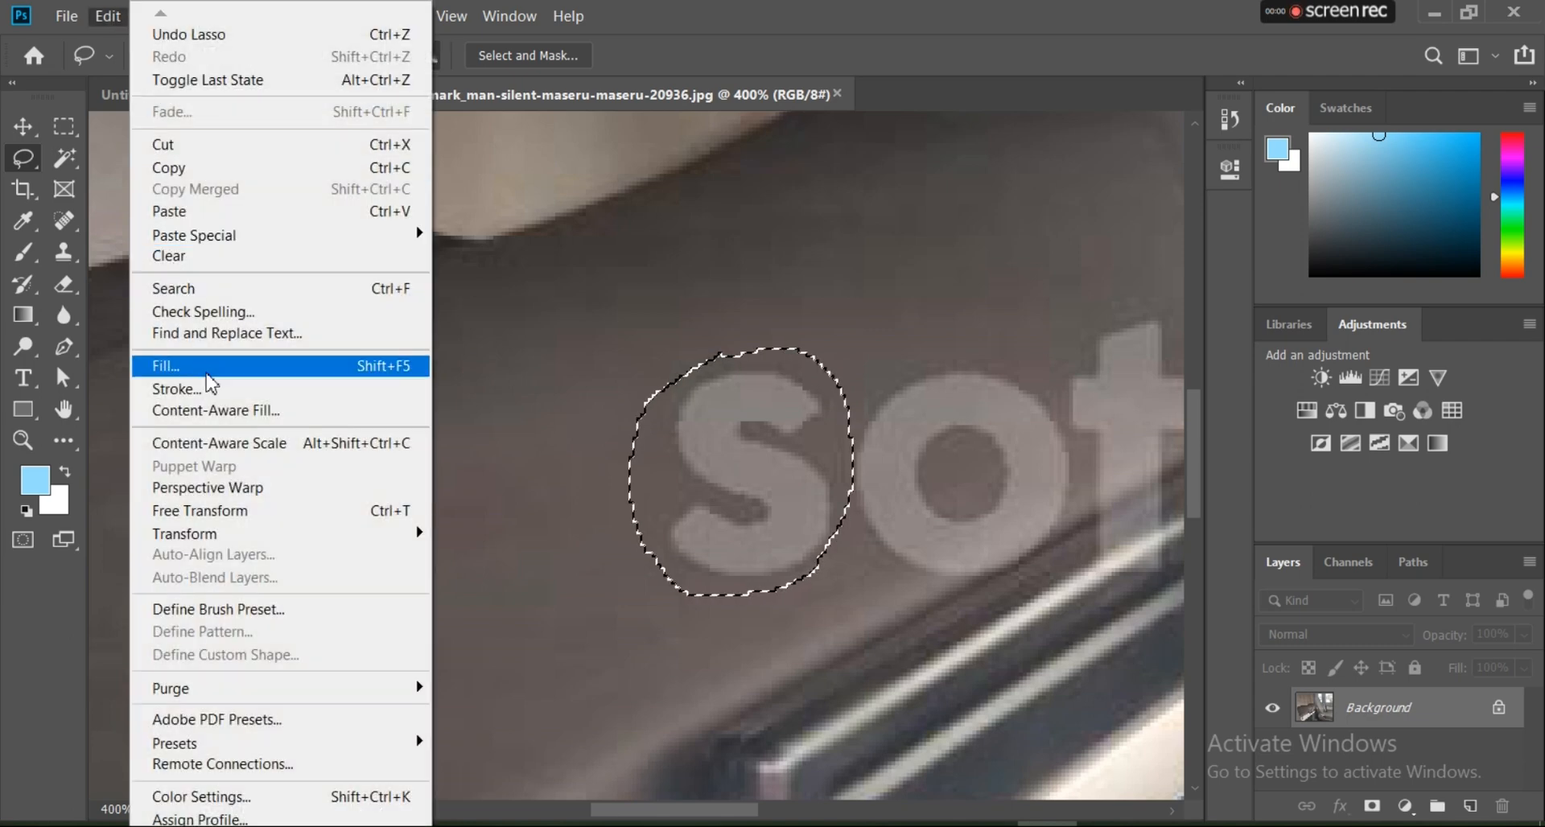
left_click(210, 370)
left_click(927, 197)
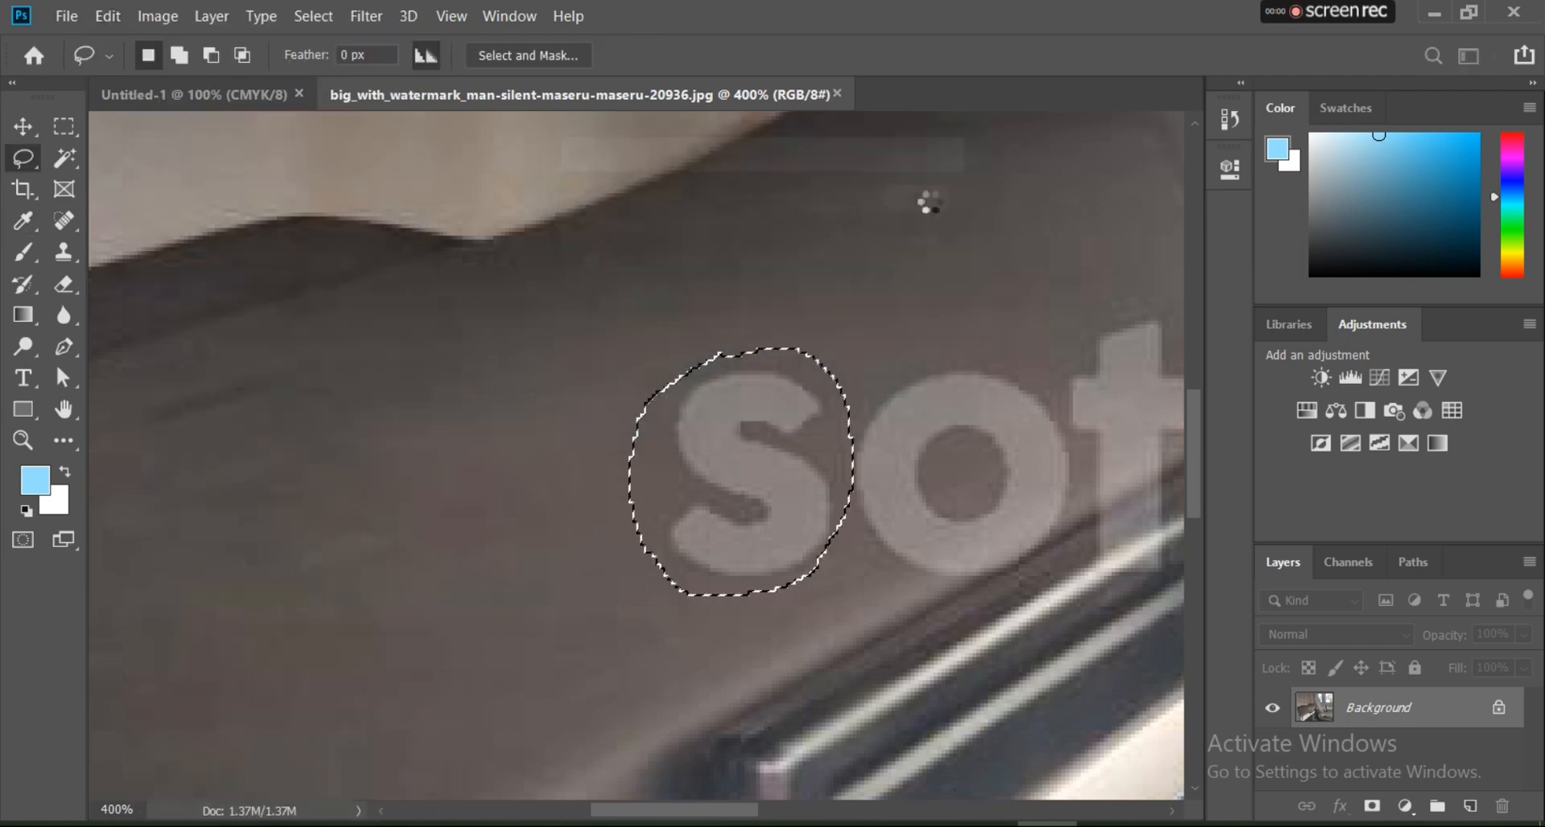
key("ctrl+d")
Step: Try to remove the part of the letter c in ".com" lying on the seat's smooth side with a lasso selection and Content-Aware fill
scroll(666, 341, "down", 2)
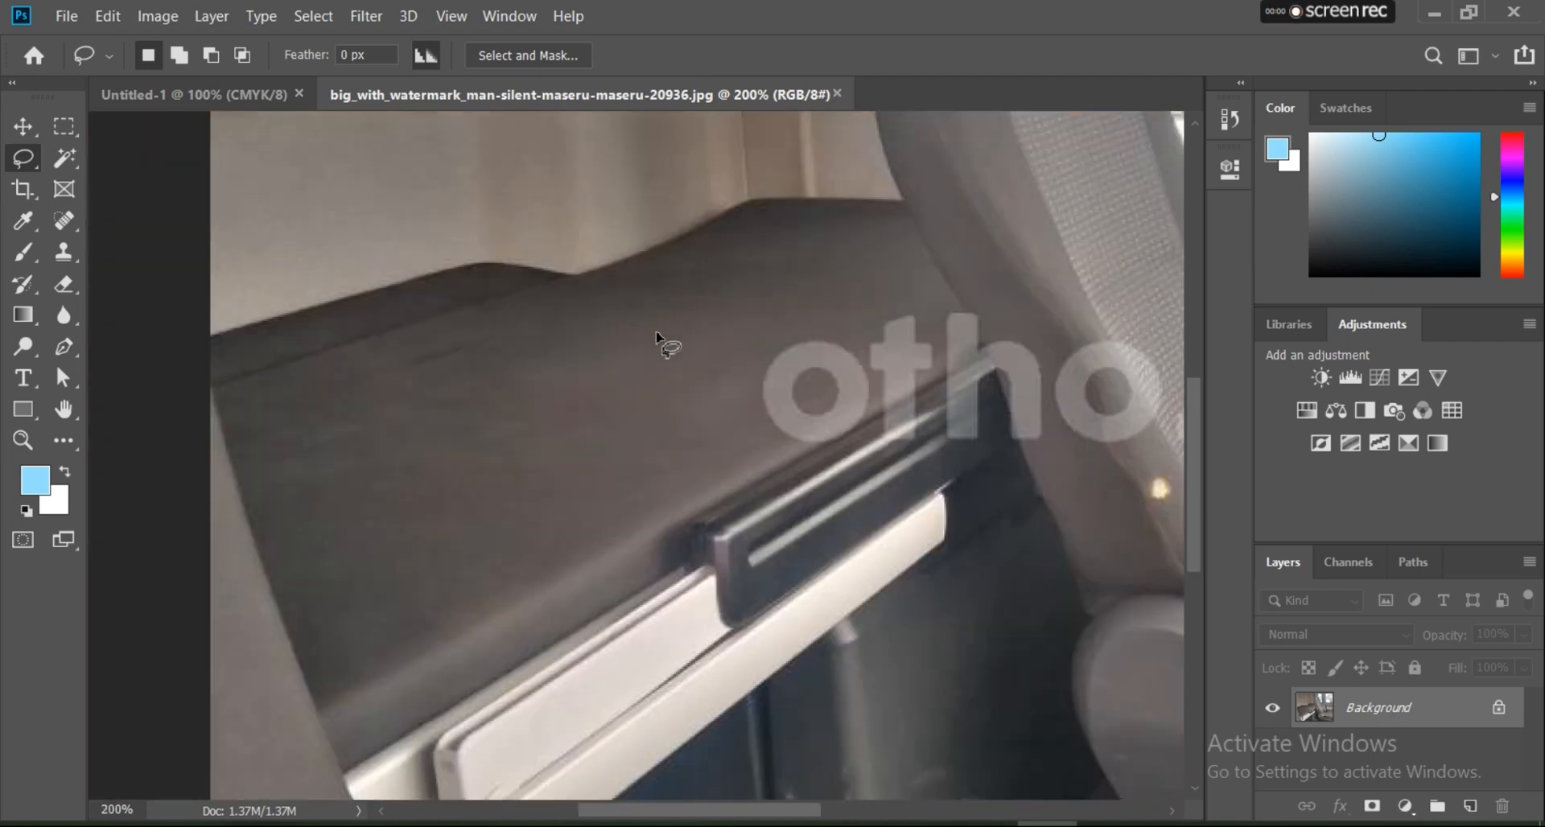
scroll(888, 380, "down", 1)
scroll(938, 447, "up", 3)
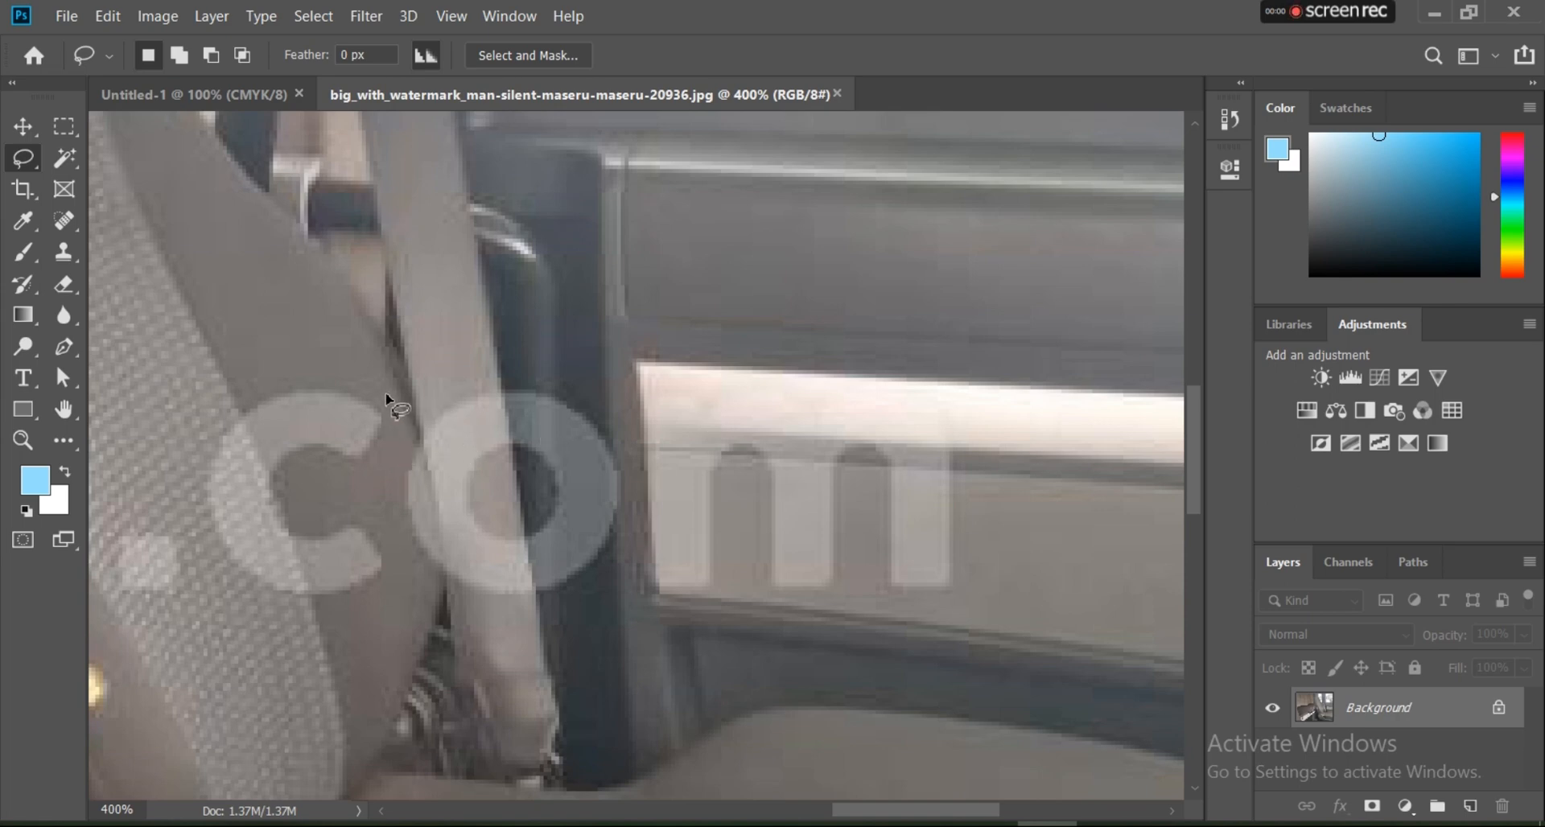
left_click_drag(389, 413, 390, 457)
mouse_move(382, 519)
left_mouse_down()
mouse_move(378, 602)
mouse_move(330, 603)
left_mouse_up()
left_click_drag(301, 549, 288, 492)
mouse_move(267, 431)
left_mouse_down()
mouse_move(250, 353)
mouse_move(380, 396)
left_mouse_up()
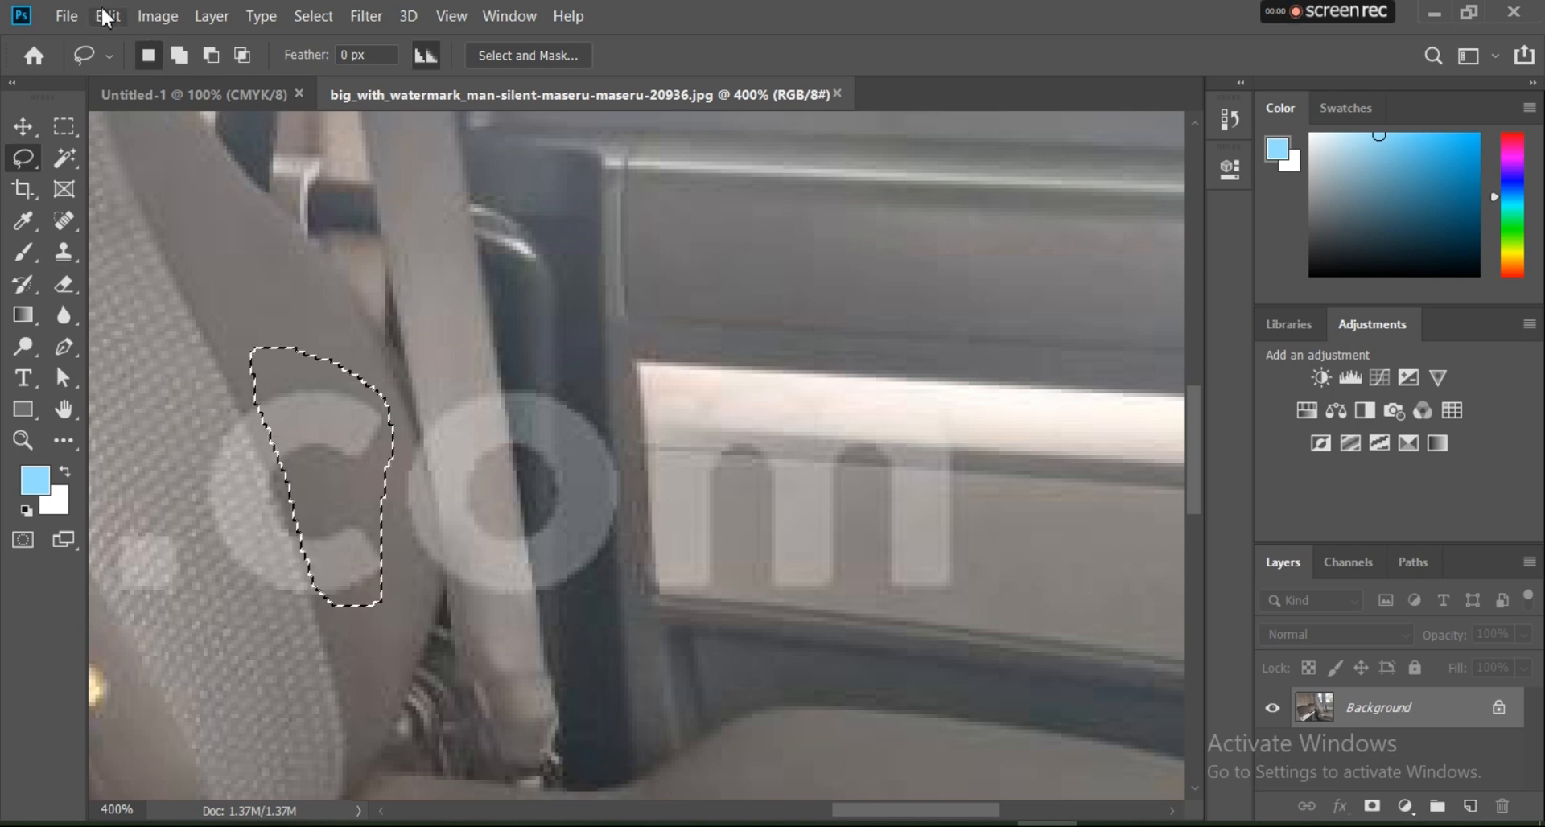
left_click(107, 15)
left_click(410, 368)
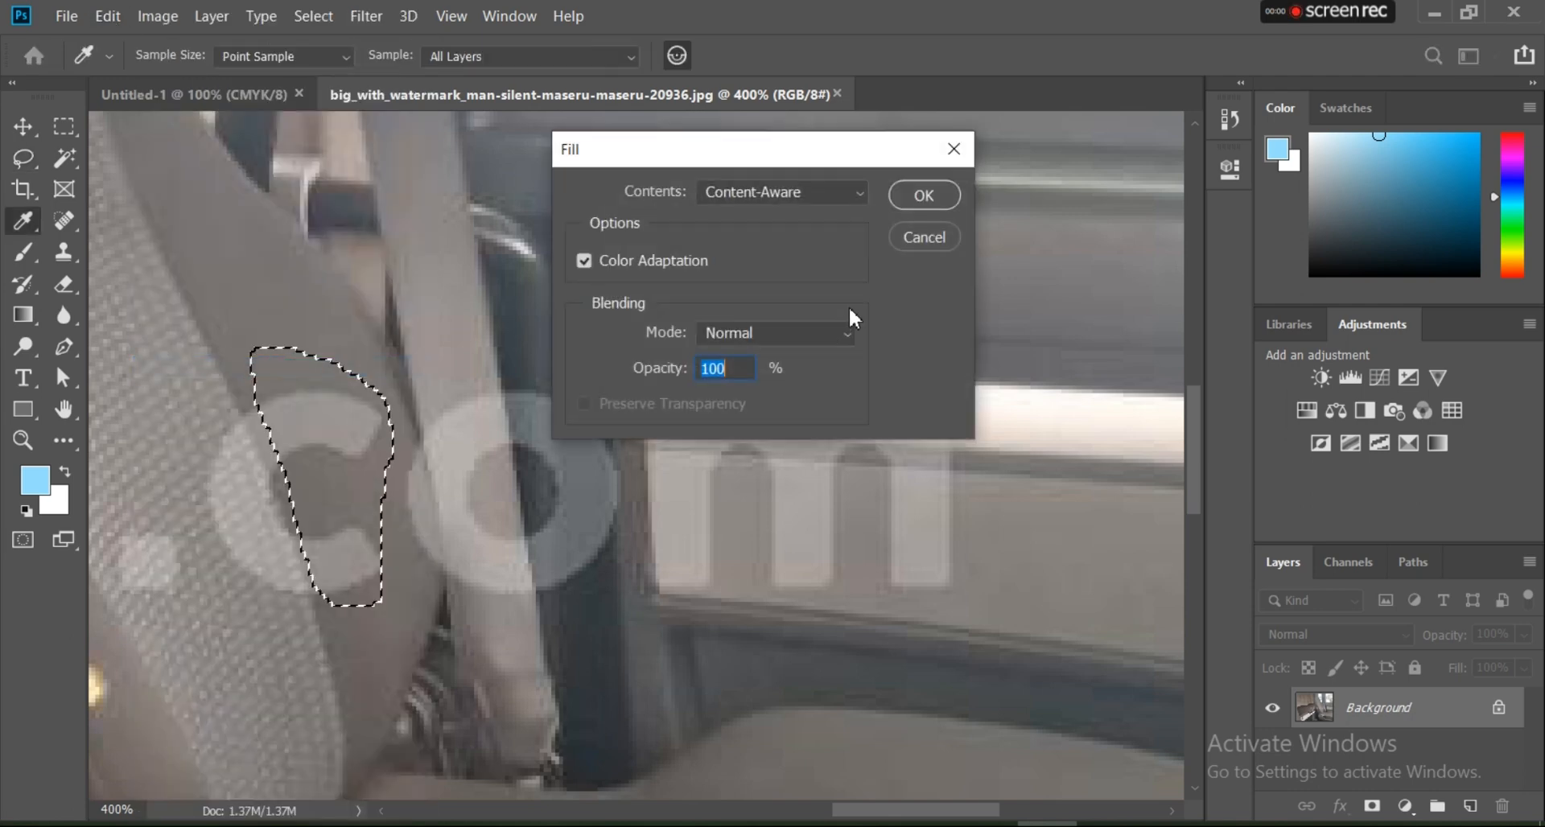
left_click(920, 201)
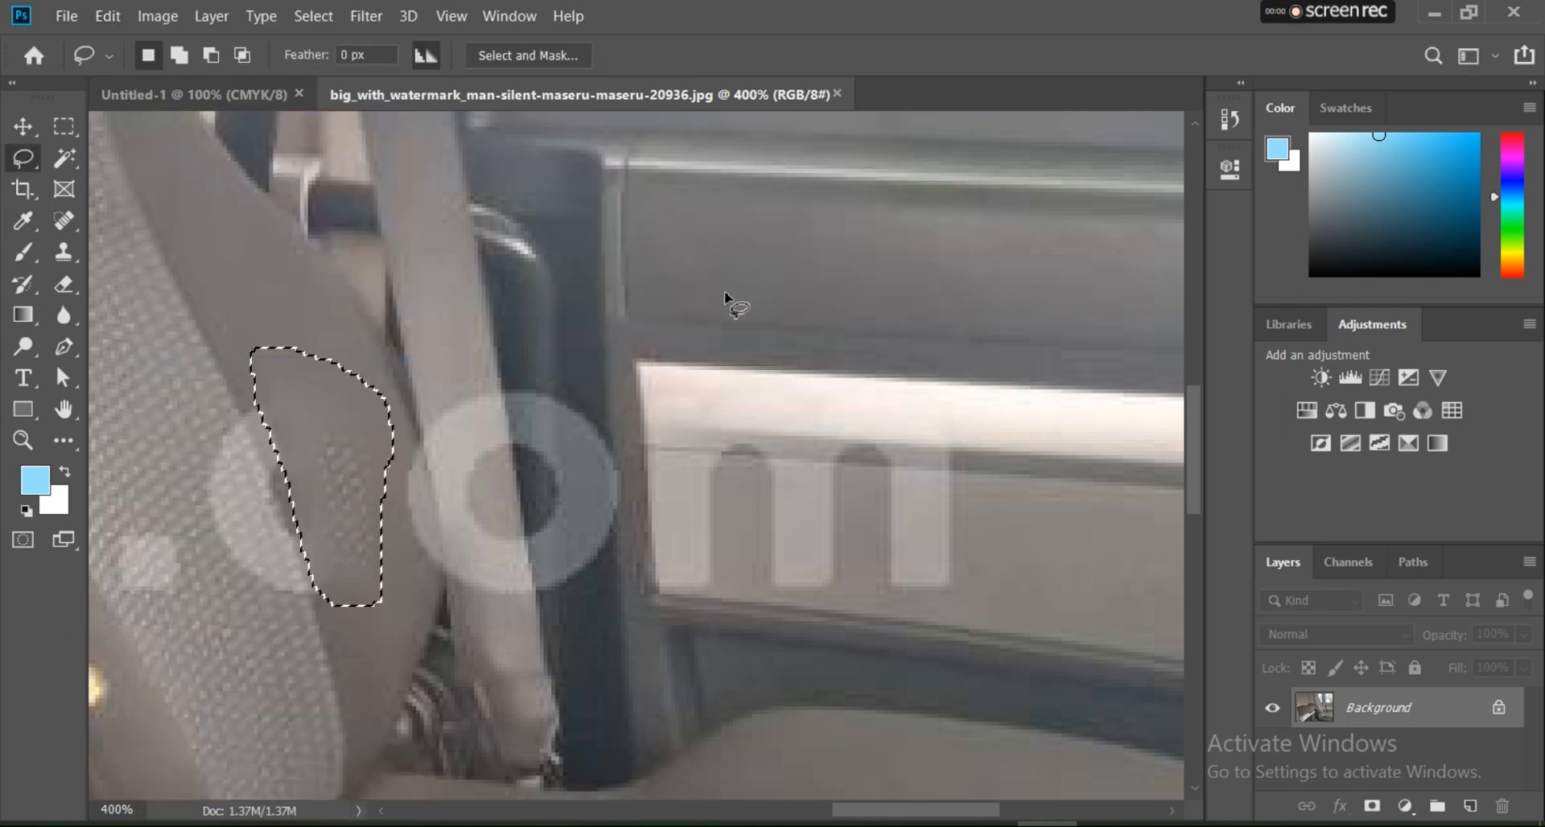
key("ctrl+z")
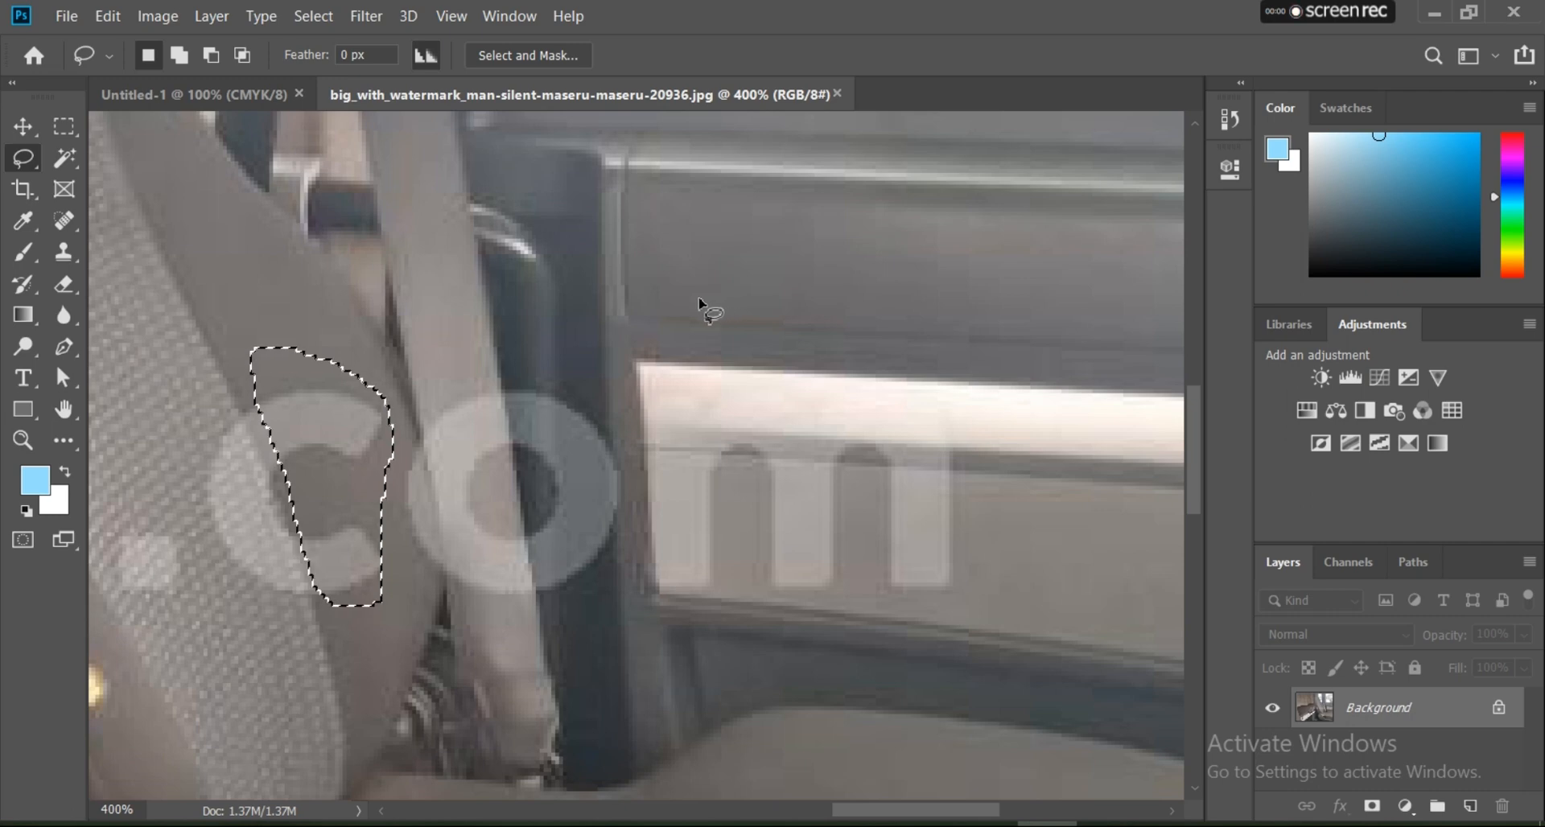
key("ctrl+d")
Step: Lasso the first letter o of "otho", replace it with a Content-Aware fill, and deselect
scroll(563, 346, "down", 2)
scroll(563, 346, "down", 2)
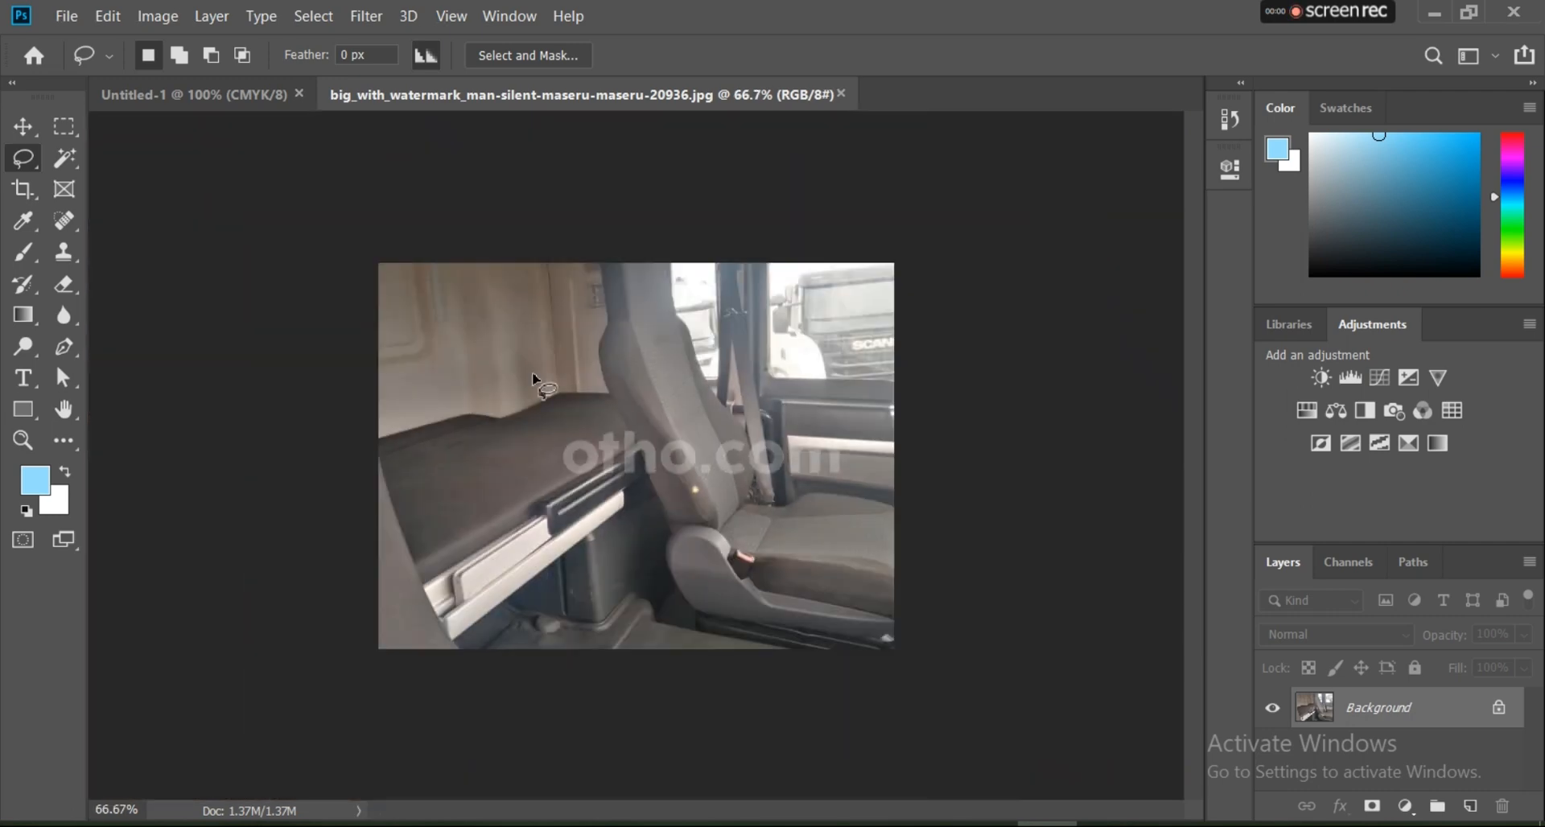
scroll(644, 483, "up", 3)
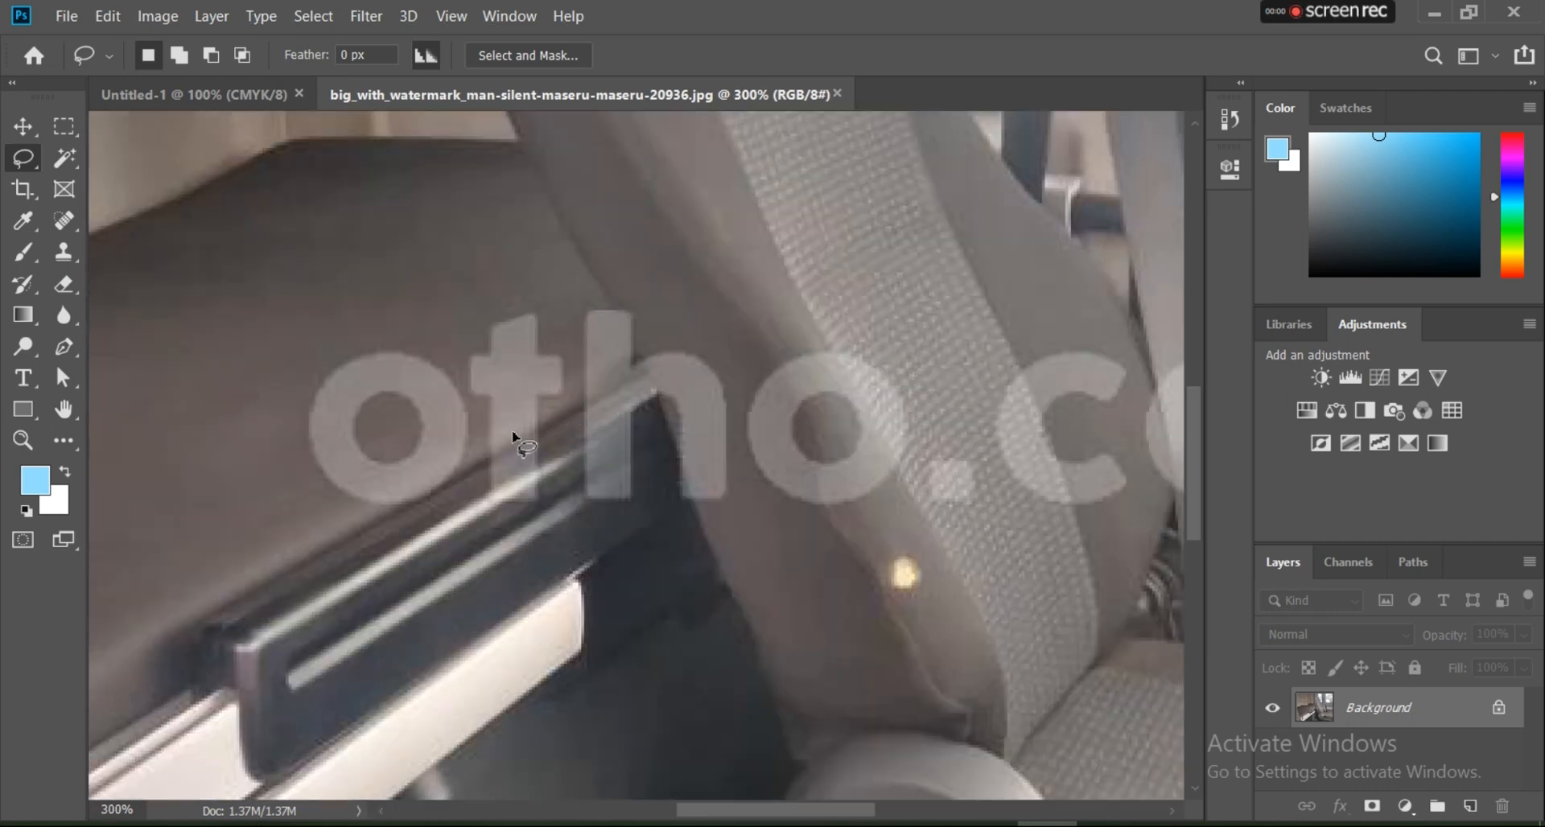
scroll(564, 390, "up", 1)
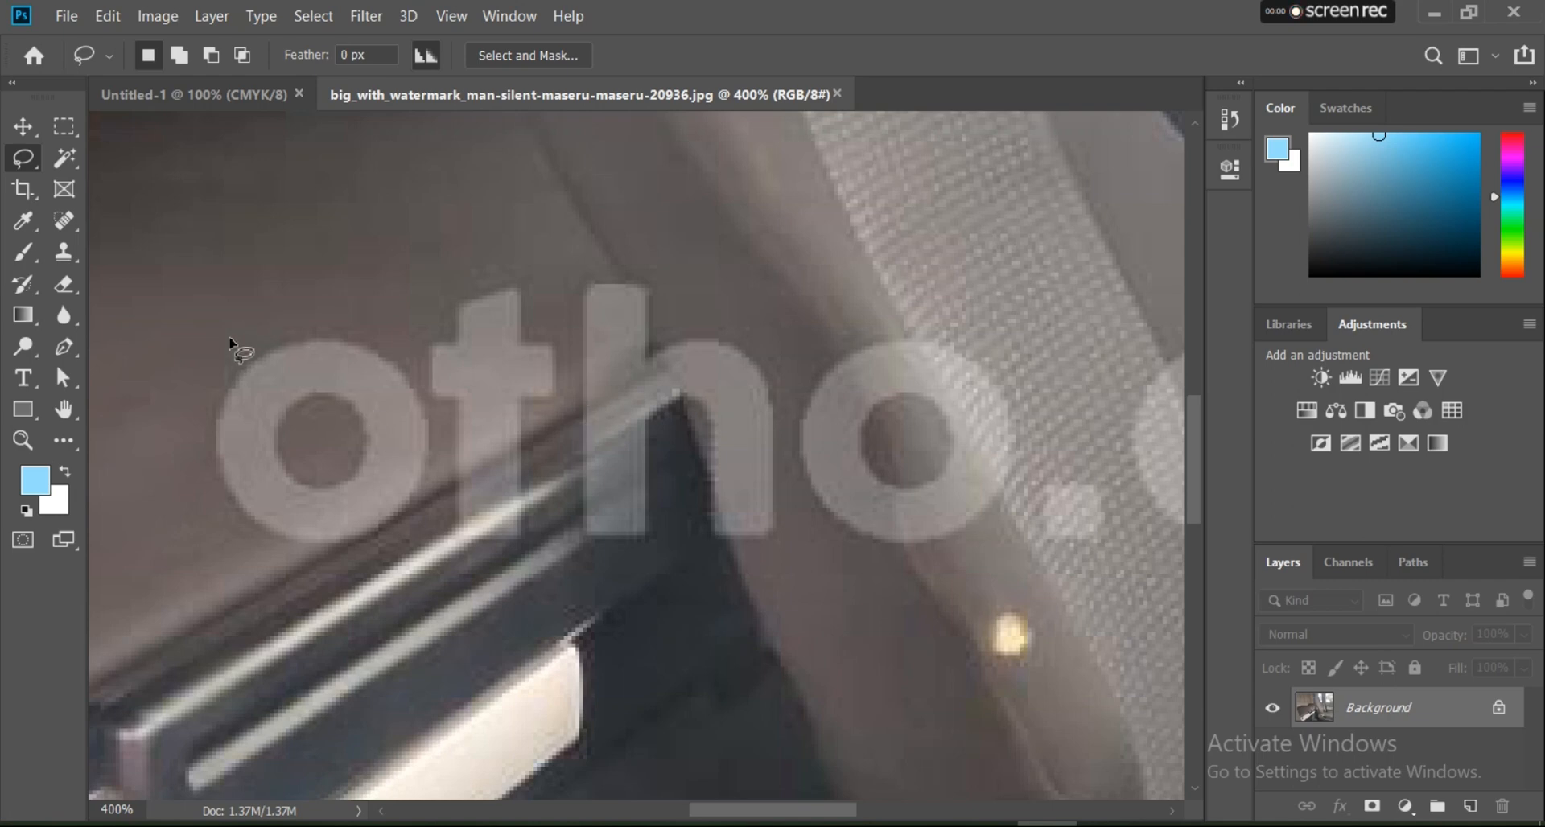
mouse_move(224, 344)
left_mouse_down()
mouse_move(193, 424)
mouse_move(198, 489)
mouse_move(226, 521)
mouse_move(316, 556)
mouse_move(404, 521)
mouse_move(447, 402)
mouse_move(234, 355)
mouse_move(240, 296)
left_mouse_up()
left_click(107, 16)
left_click(108, 16)
key("ctrl+z")
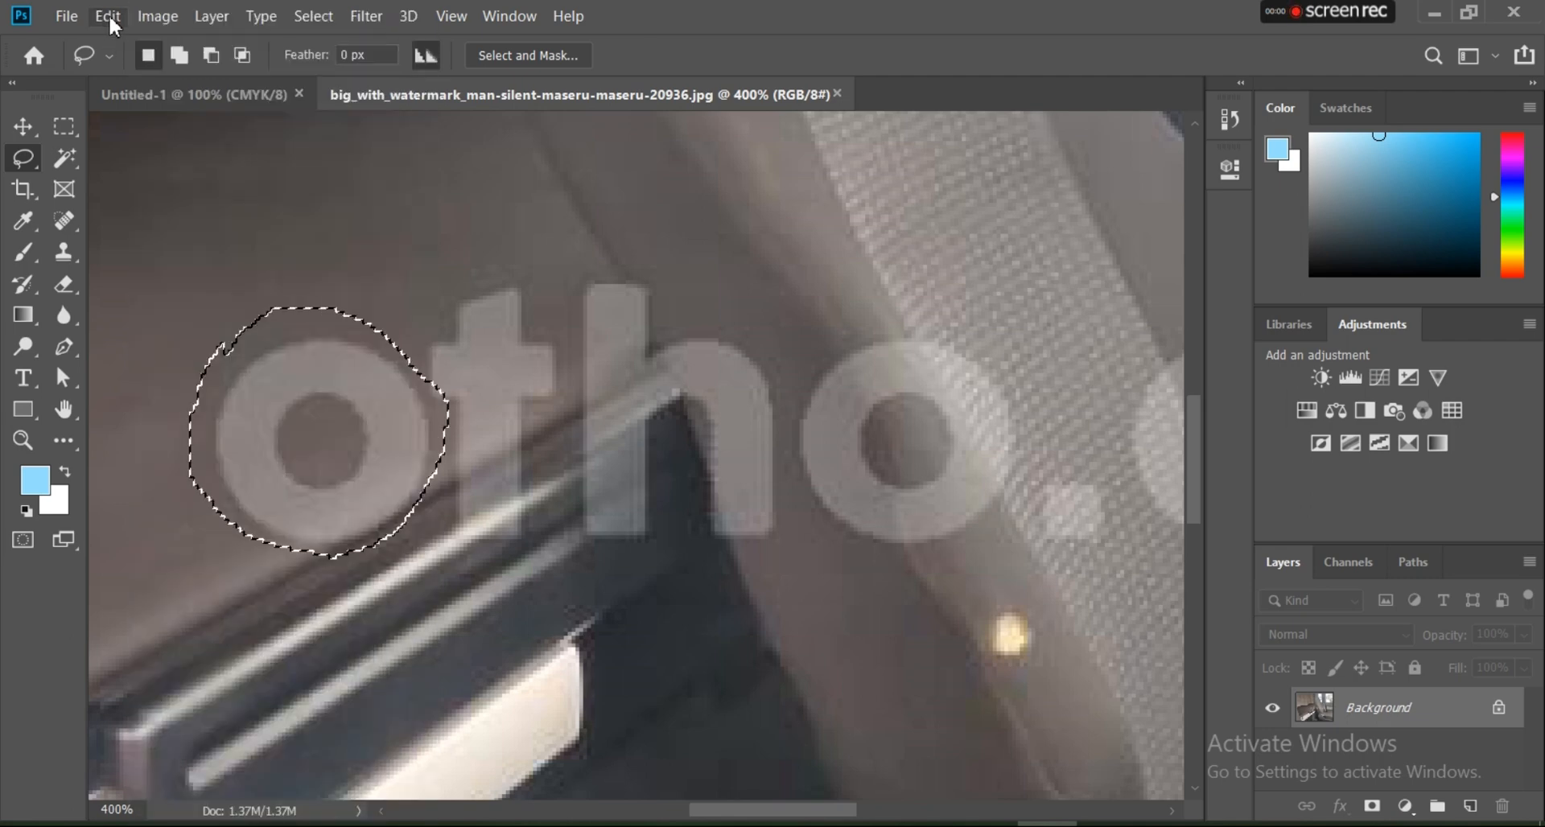
left_click(120, 21)
left_click(336, 369)
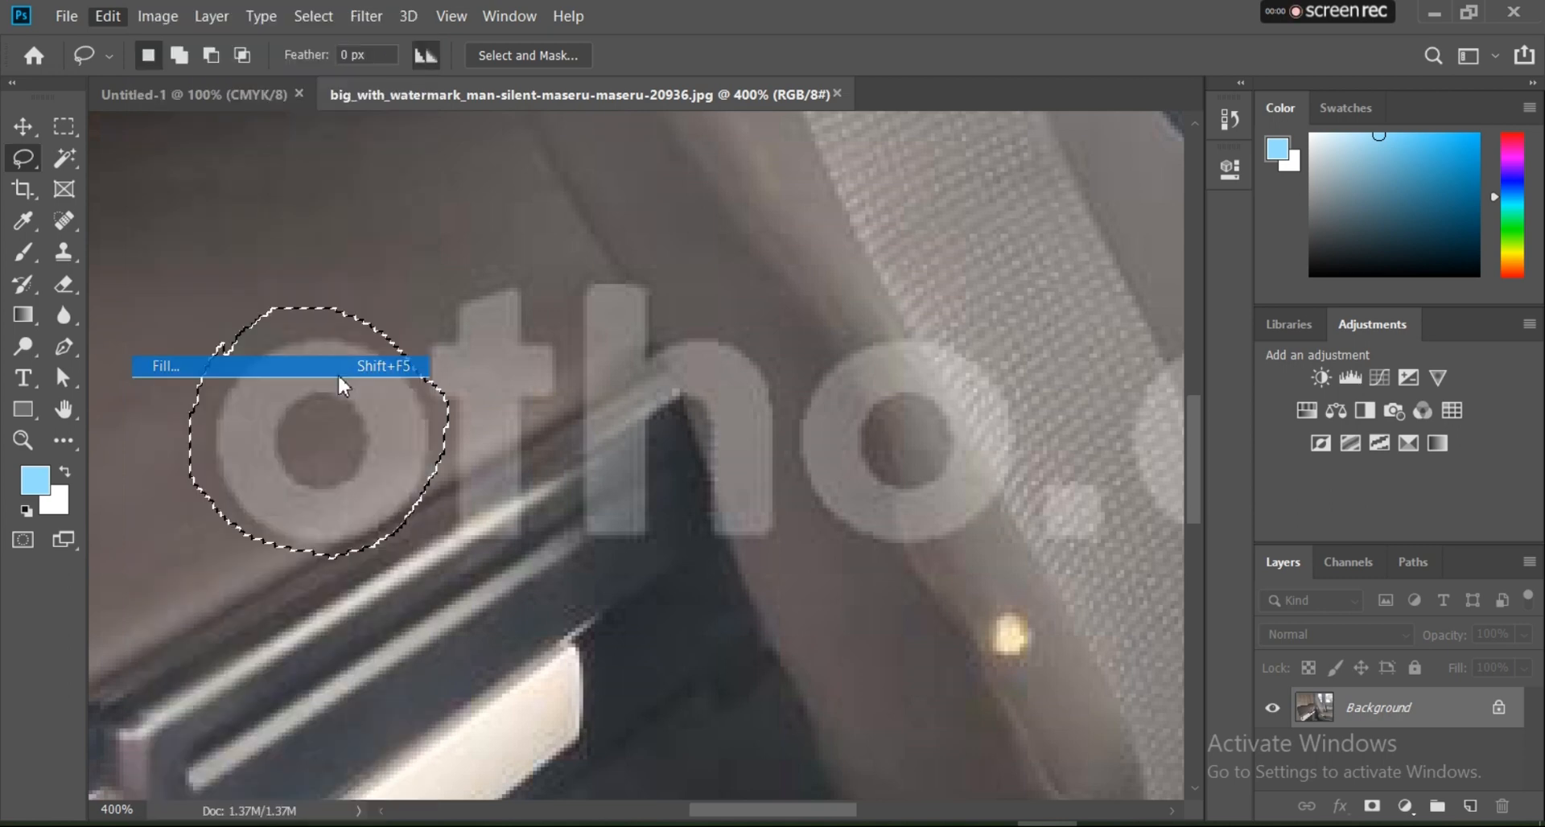
left_click(913, 209)
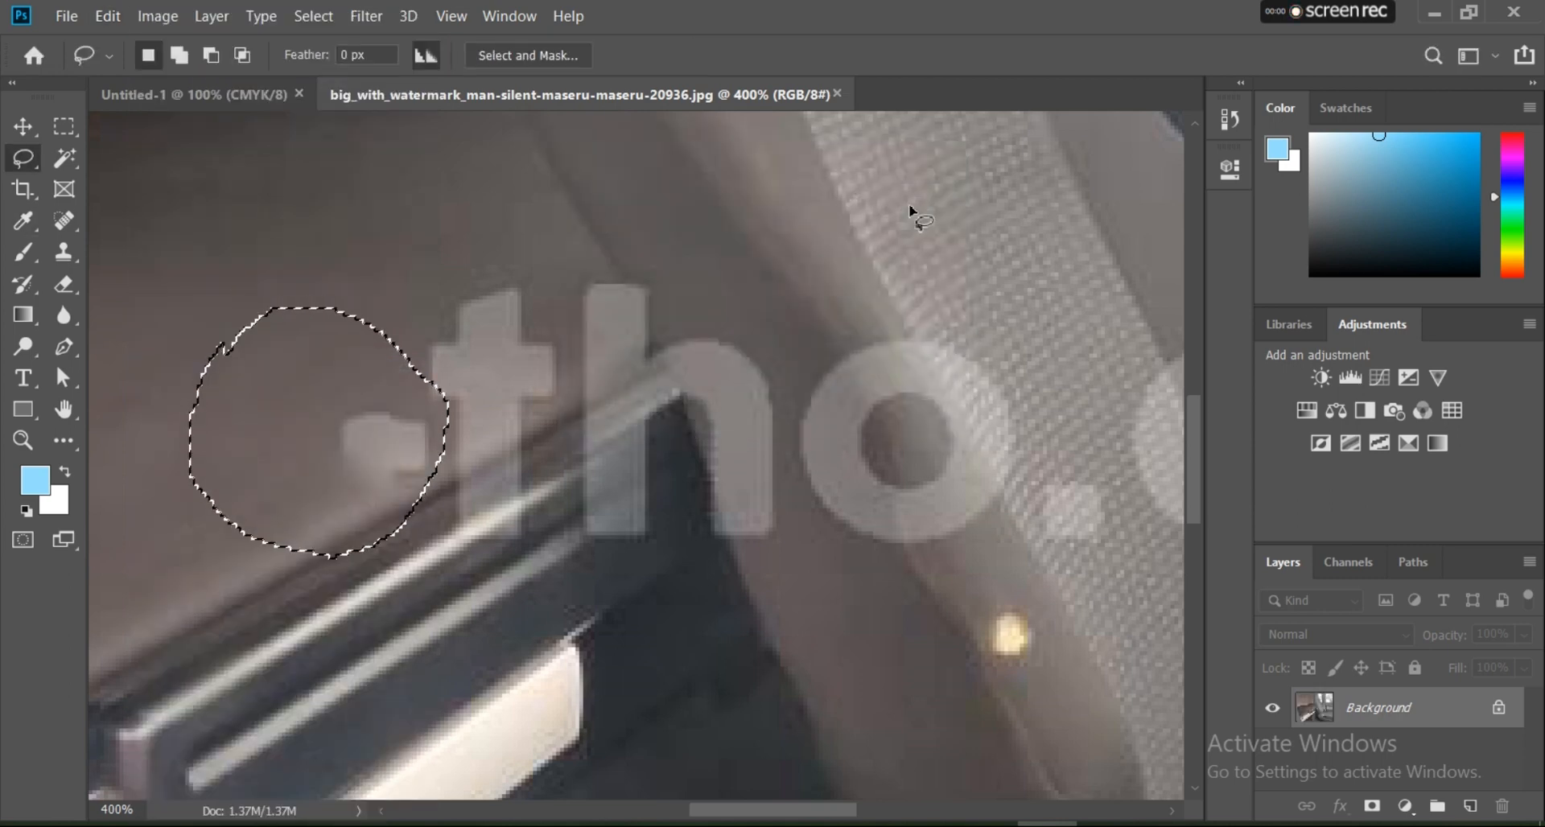
key("ctrl+d")
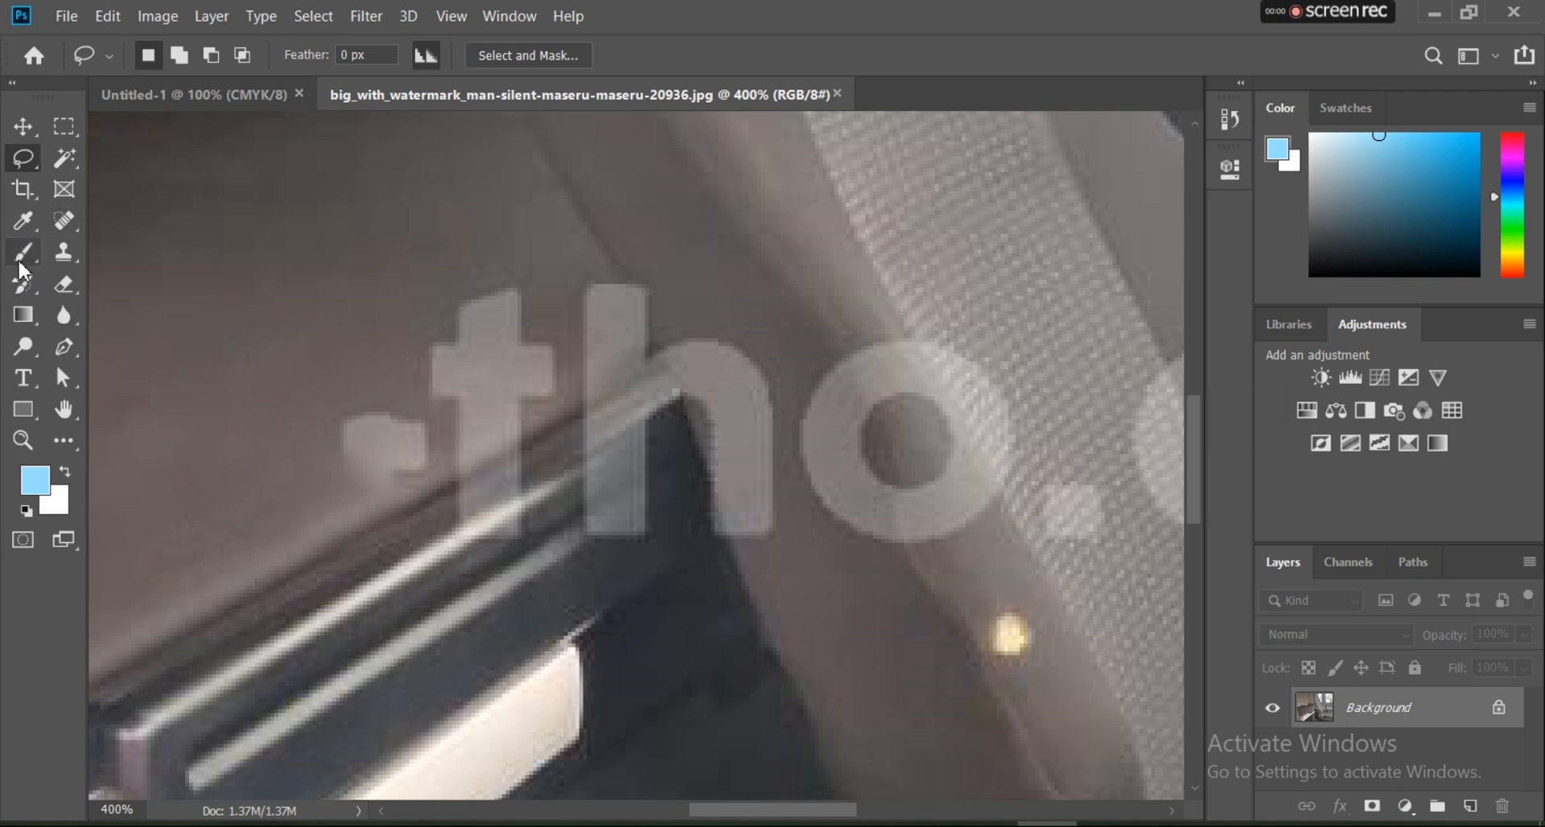
Step: Clone over the edge of the leftover patch beside the letter t using the Clone Stamp tool
left_click(72, 252)
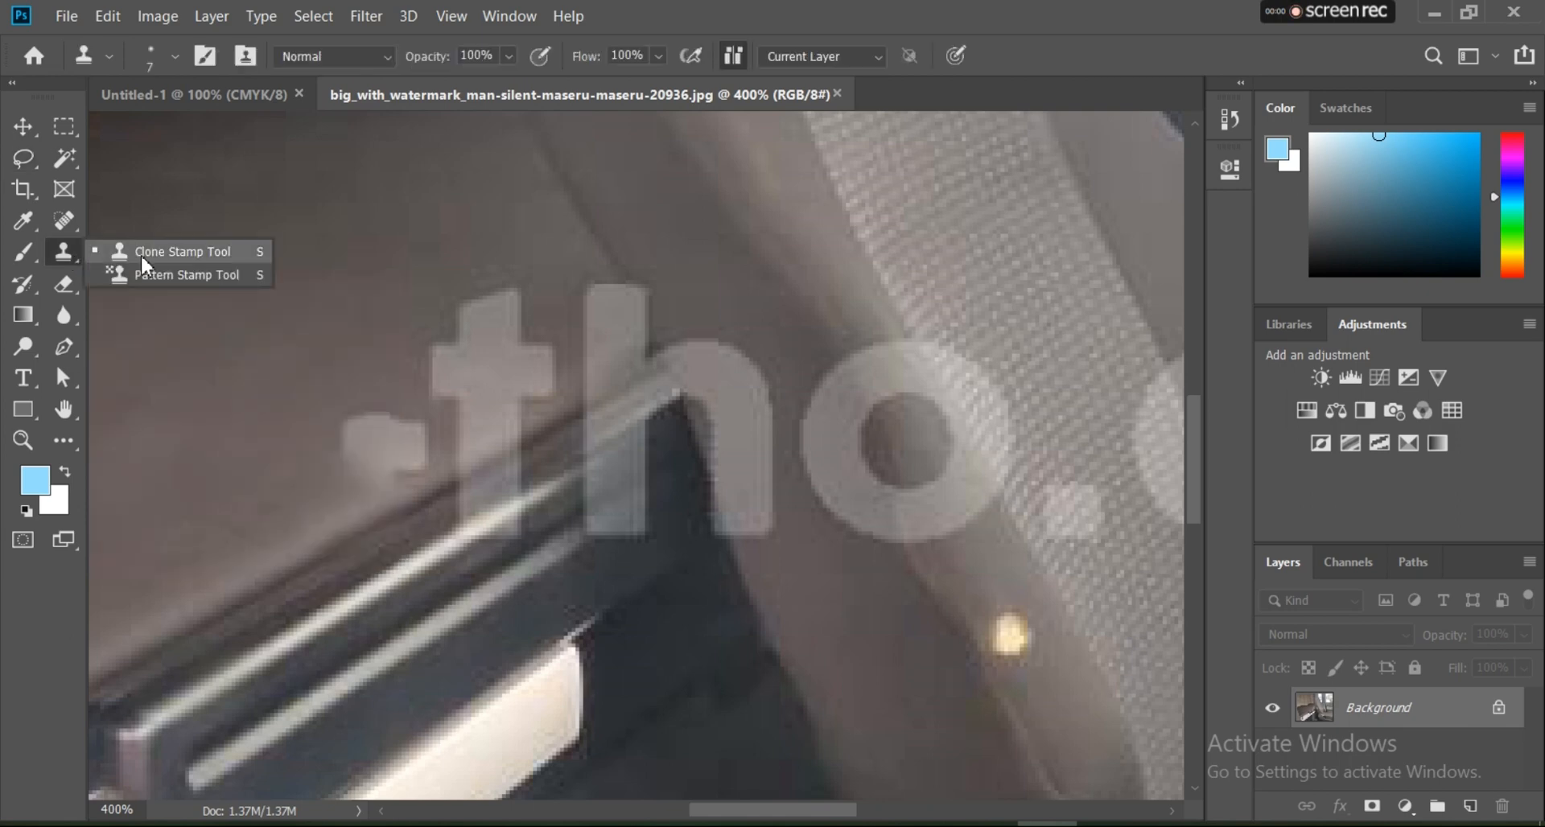
left_click(142, 253)
scroll(483, 364, "up", 2)
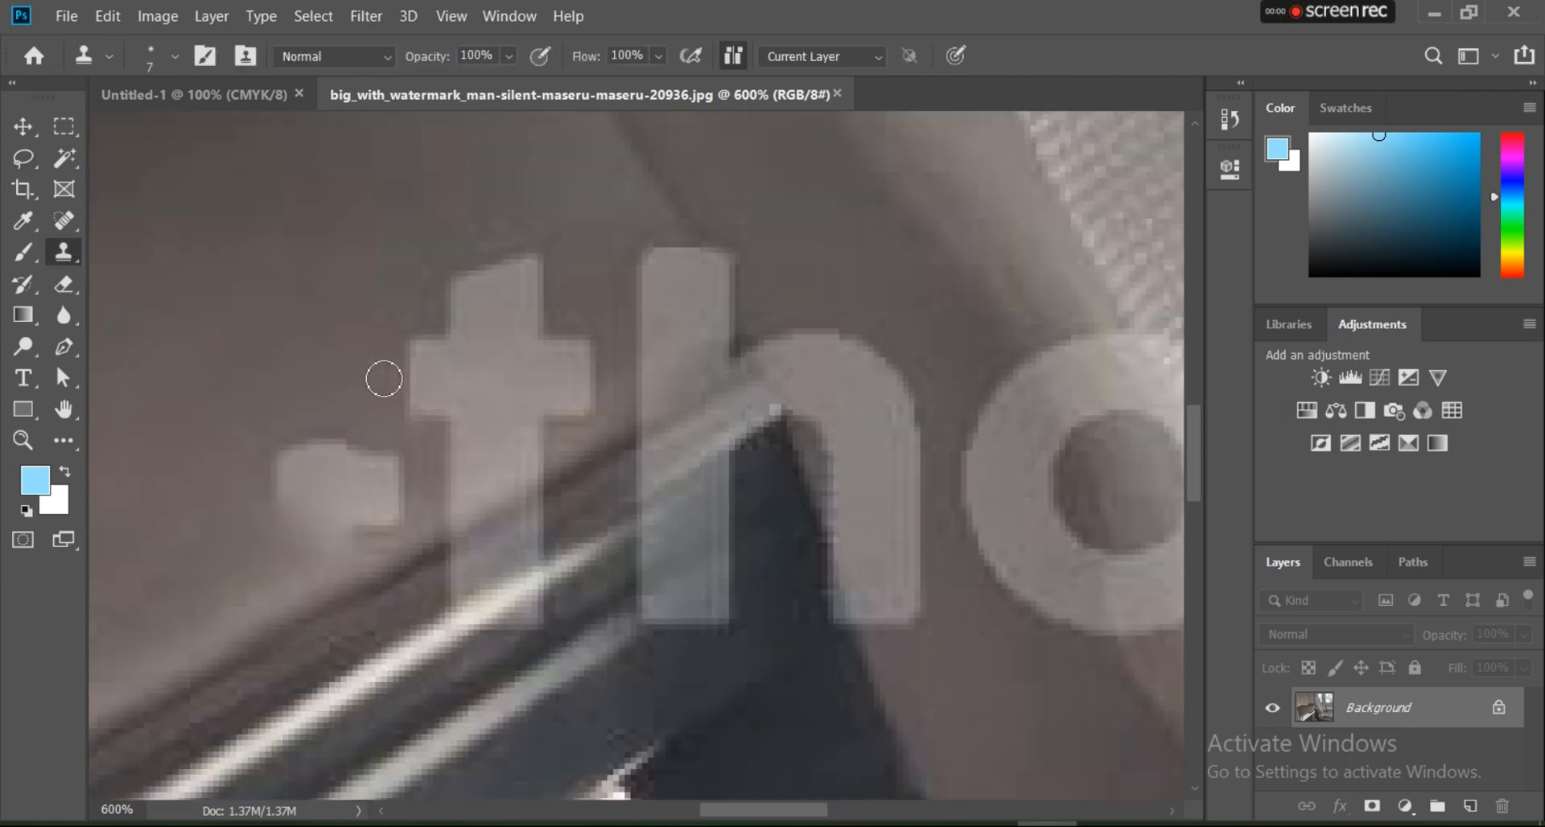
mouse_move(273, 445)
left_mouse_down()
mouse_move(303, 459)
mouse_move(275, 498)
mouse_move(326, 448)
mouse_move(315, 506)
mouse_move(274, 514)
mouse_move(294, 511)
mouse_move(284, 549)
left_mouse_up()
left_click(289, 445, "alt")
left_click(275, 444, "alt")
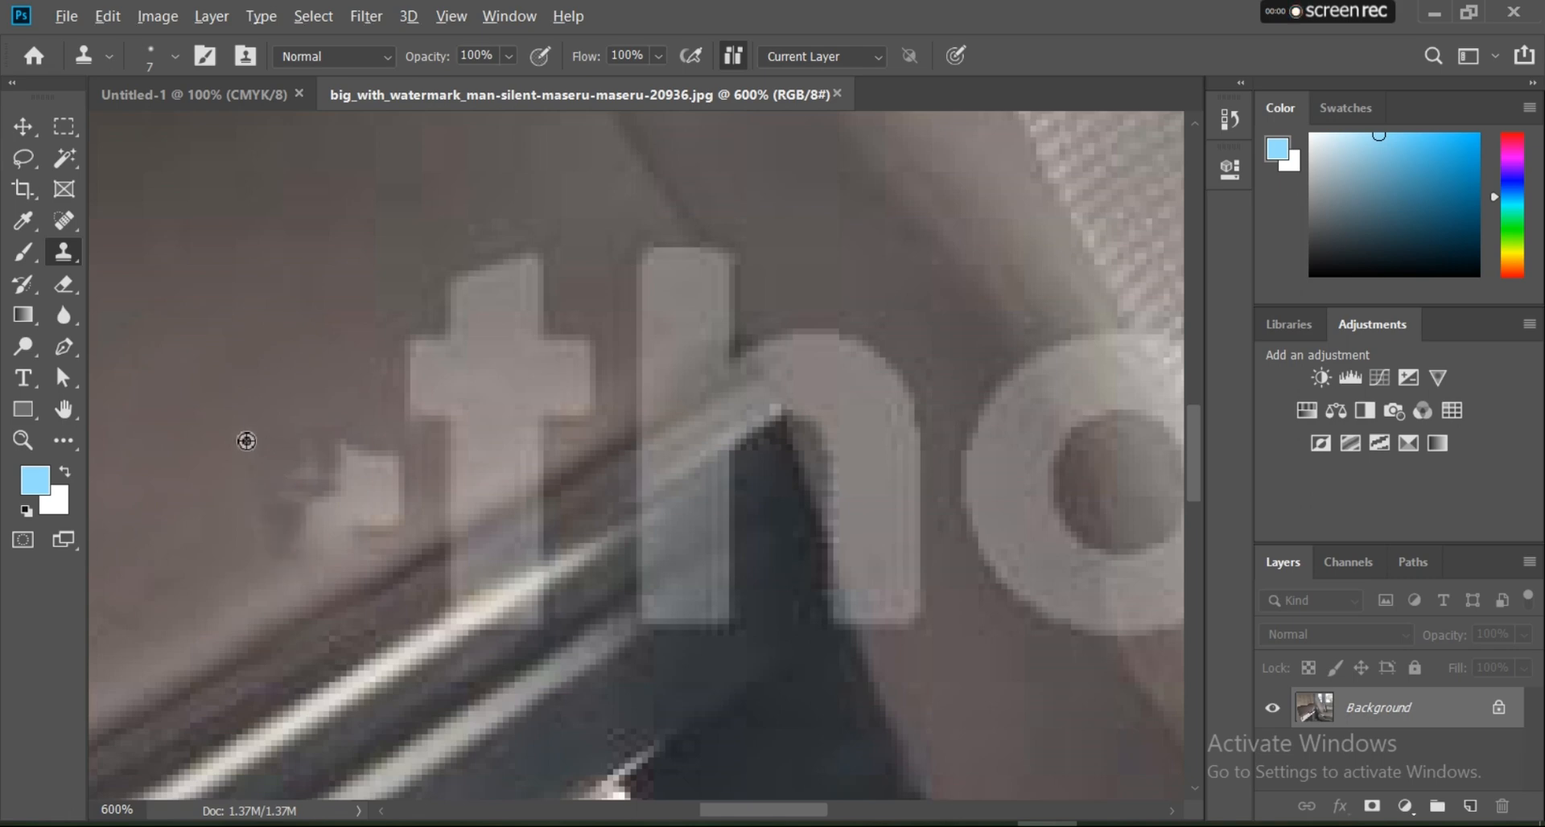
Step: Set the Clone Stamp brush size to 20 px and clone clean surface over the rest of the leftover patch
left_click(168, 56)
left_click_drag(167, 121, 152, 128)
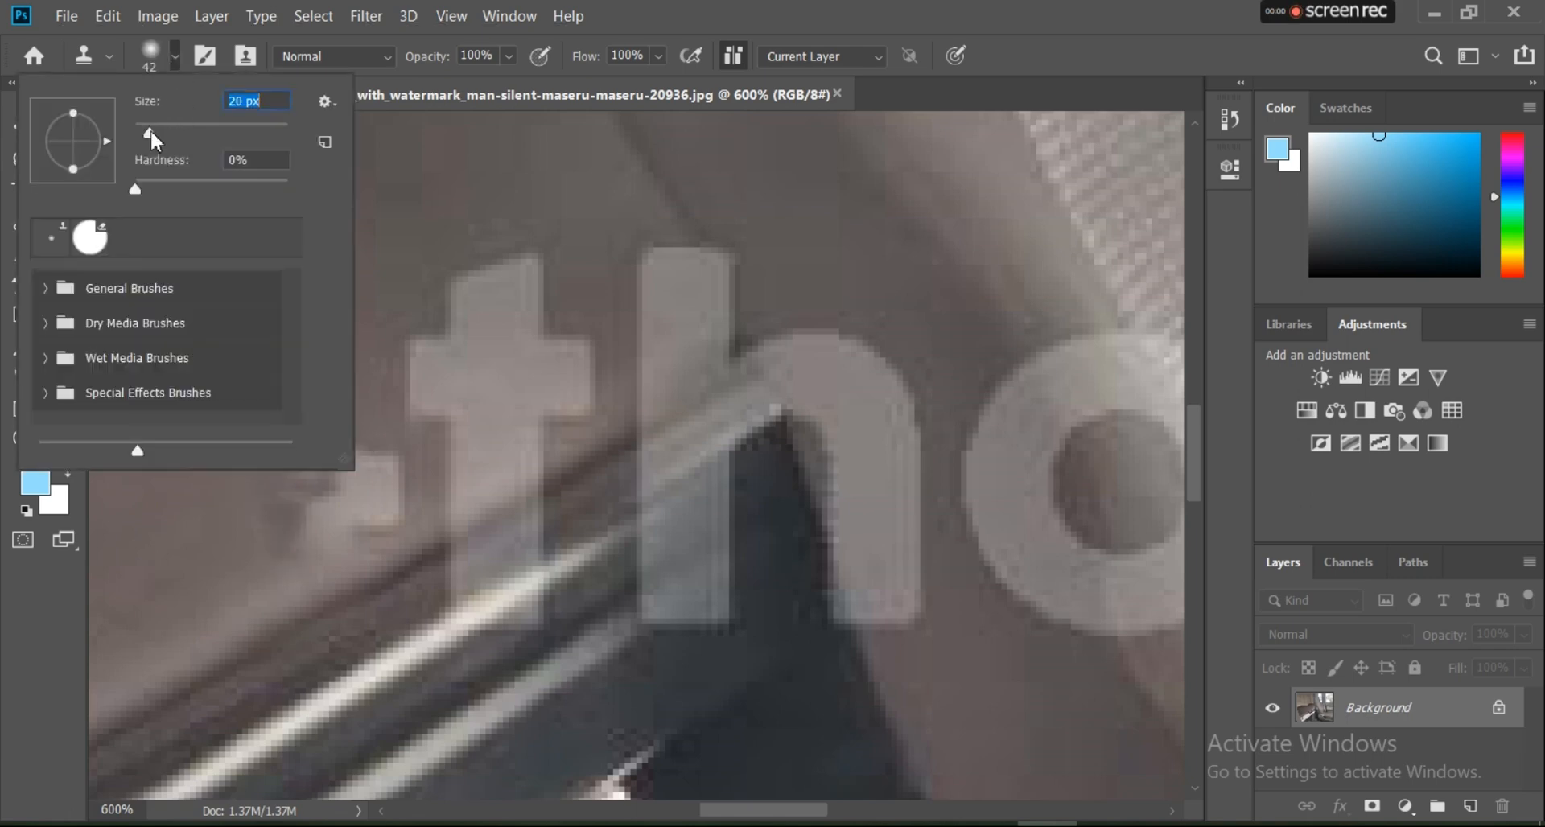
left_click(397, 193)
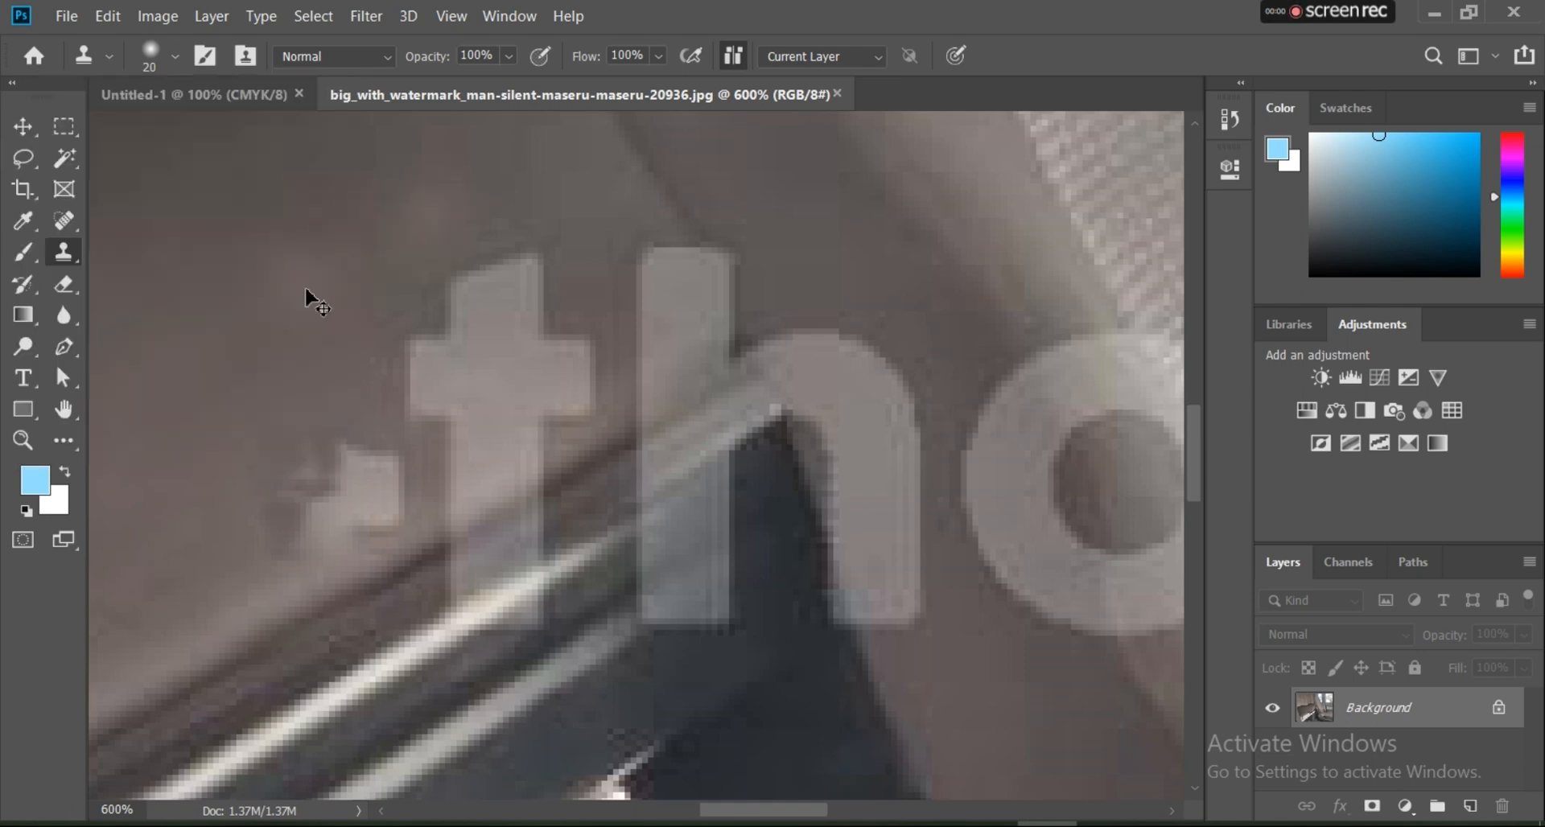
left_click(284, 359, "alt")
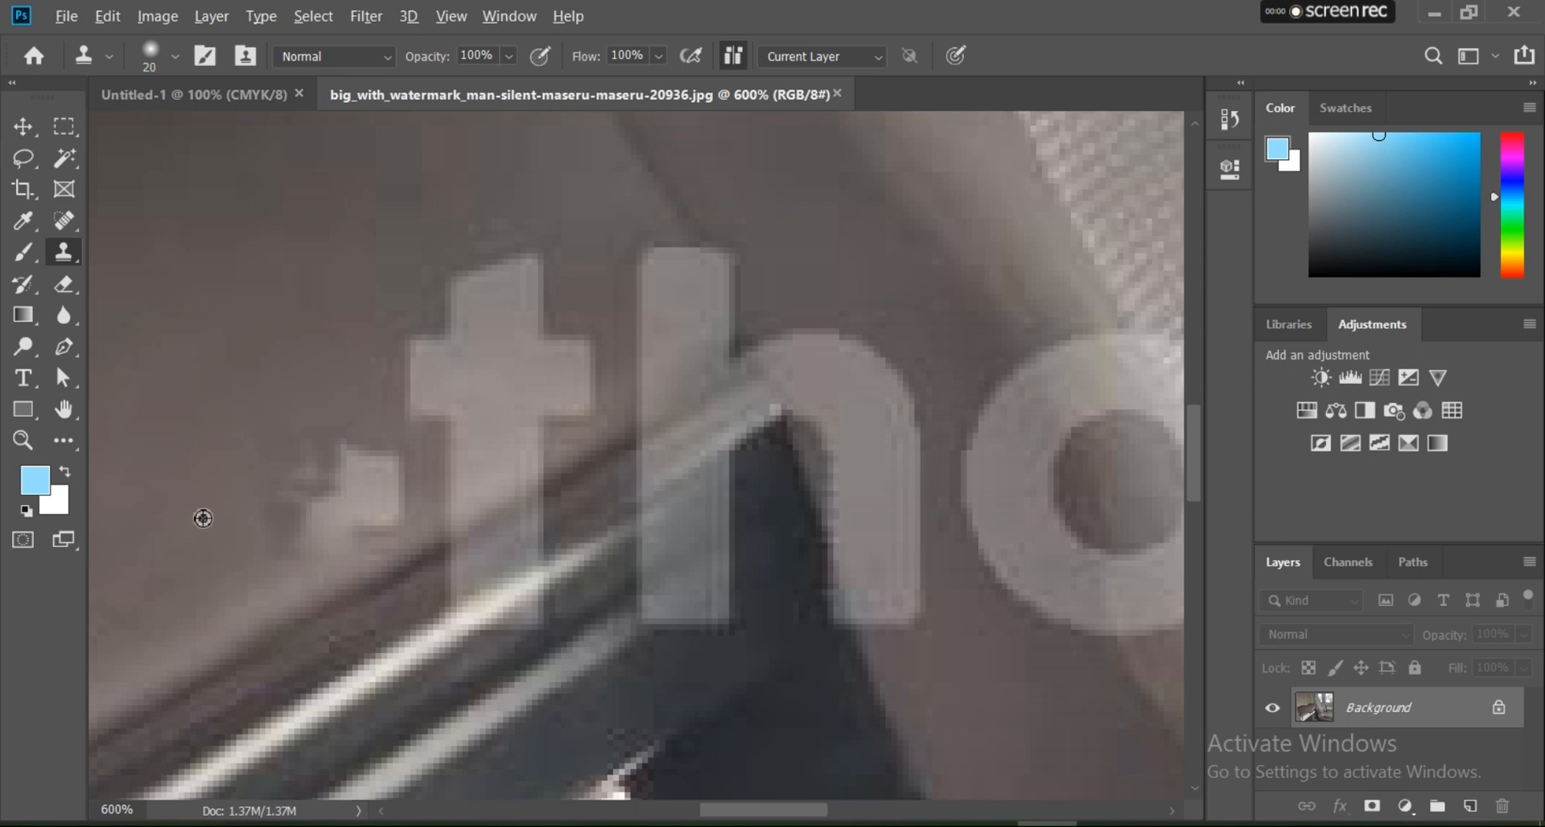
mouse_move(253, 488)
left_mouse_down()
mouse_move(302, 477)
mouse_move(283, 465)
mouse_move(346, 451)
left_mouse_up()
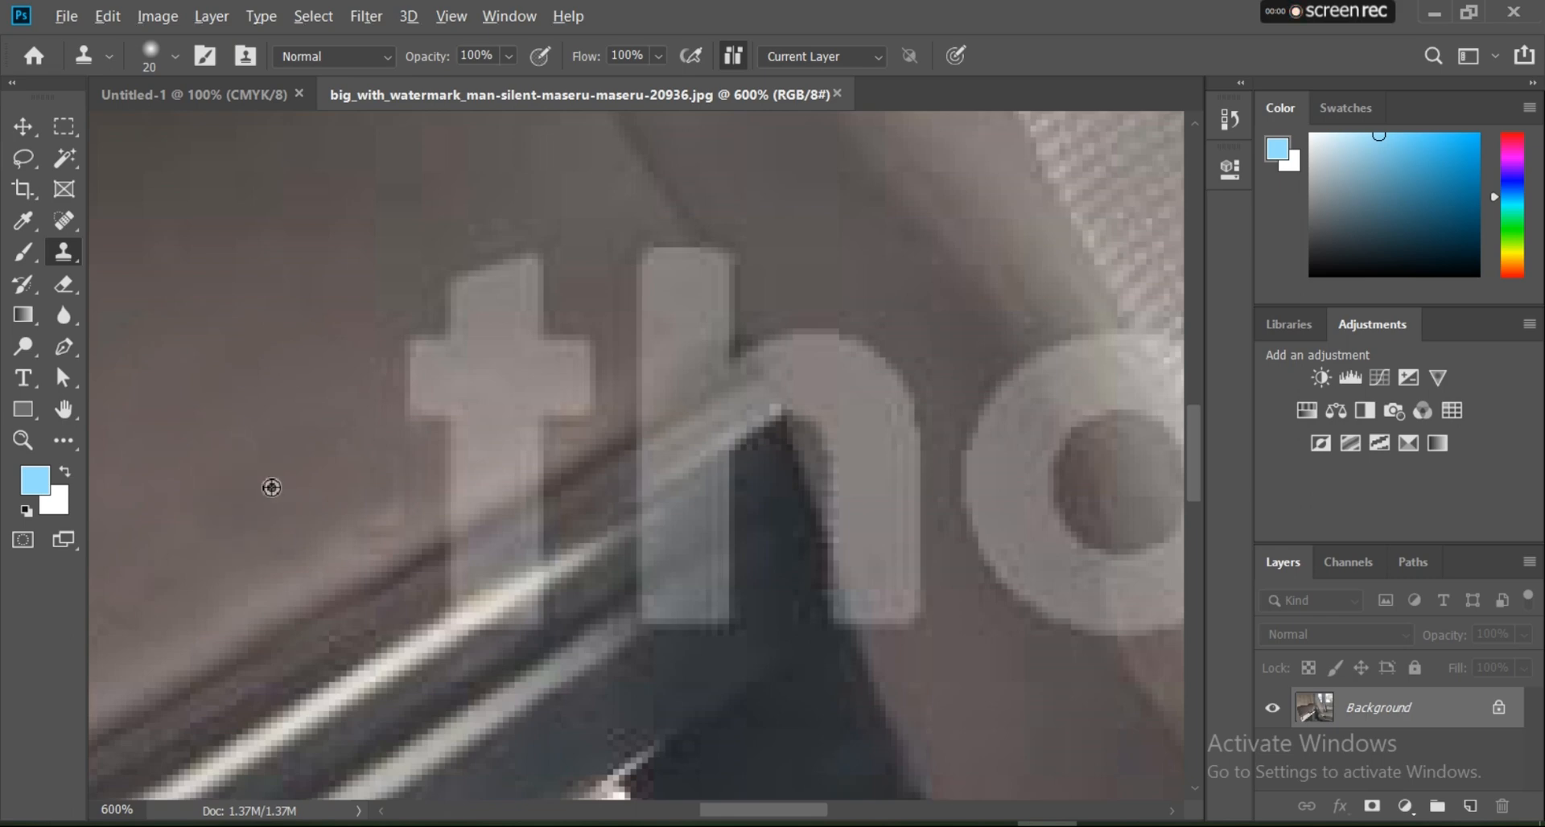
left_click_drag(334, 479, 340, 479)
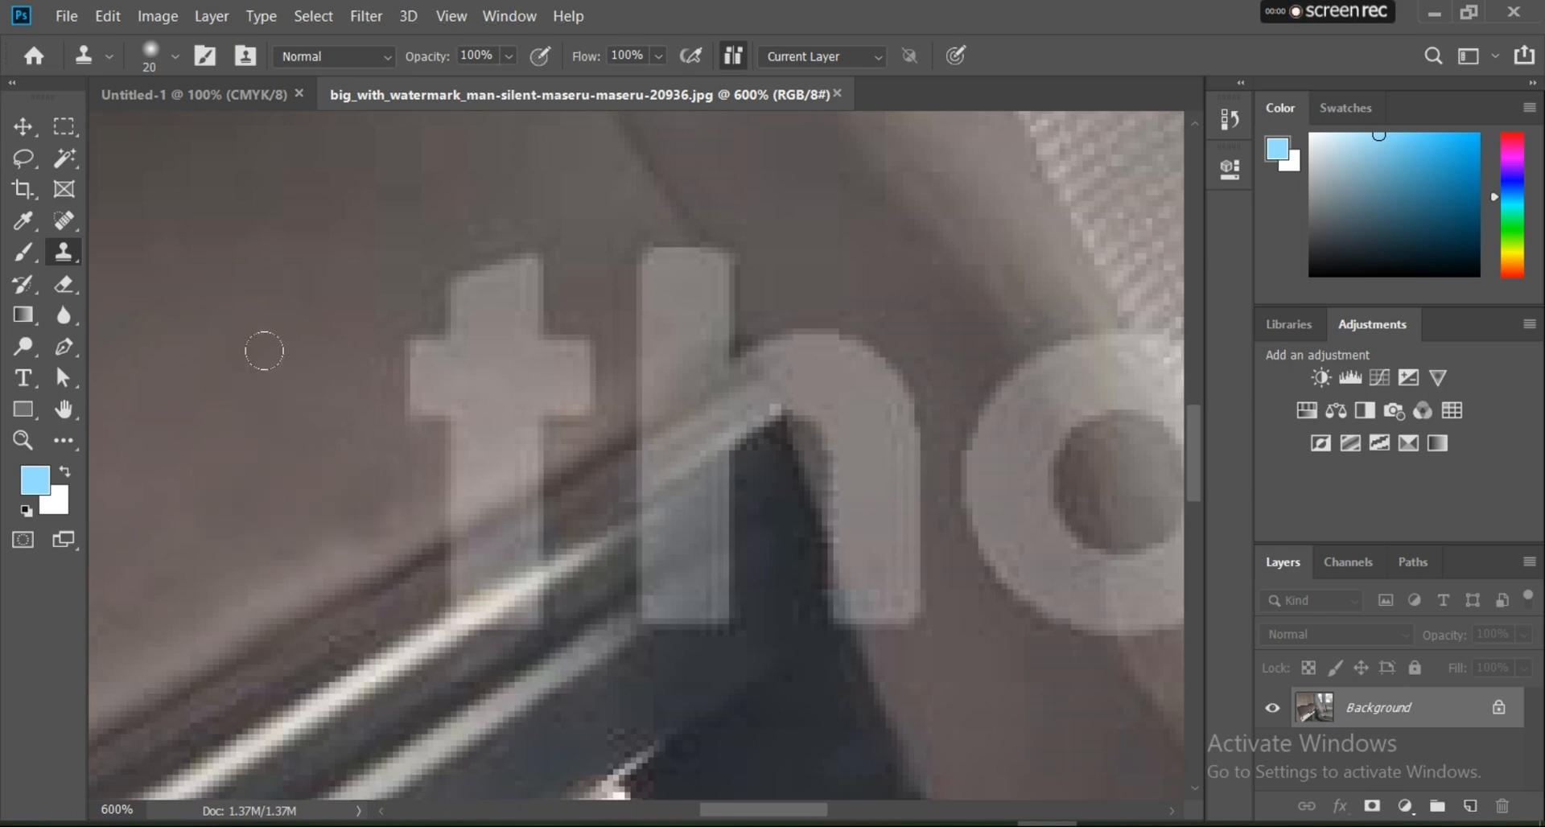
Step: Clone clean surface over the letter t's top, crossbar and the upper part of its stem
mouse_move(519, 283)
left_mouse_down()
mouse_move(487, 246)
mouse_move(459, 287)
mouse_move(429, 270)
left_mouse_up()
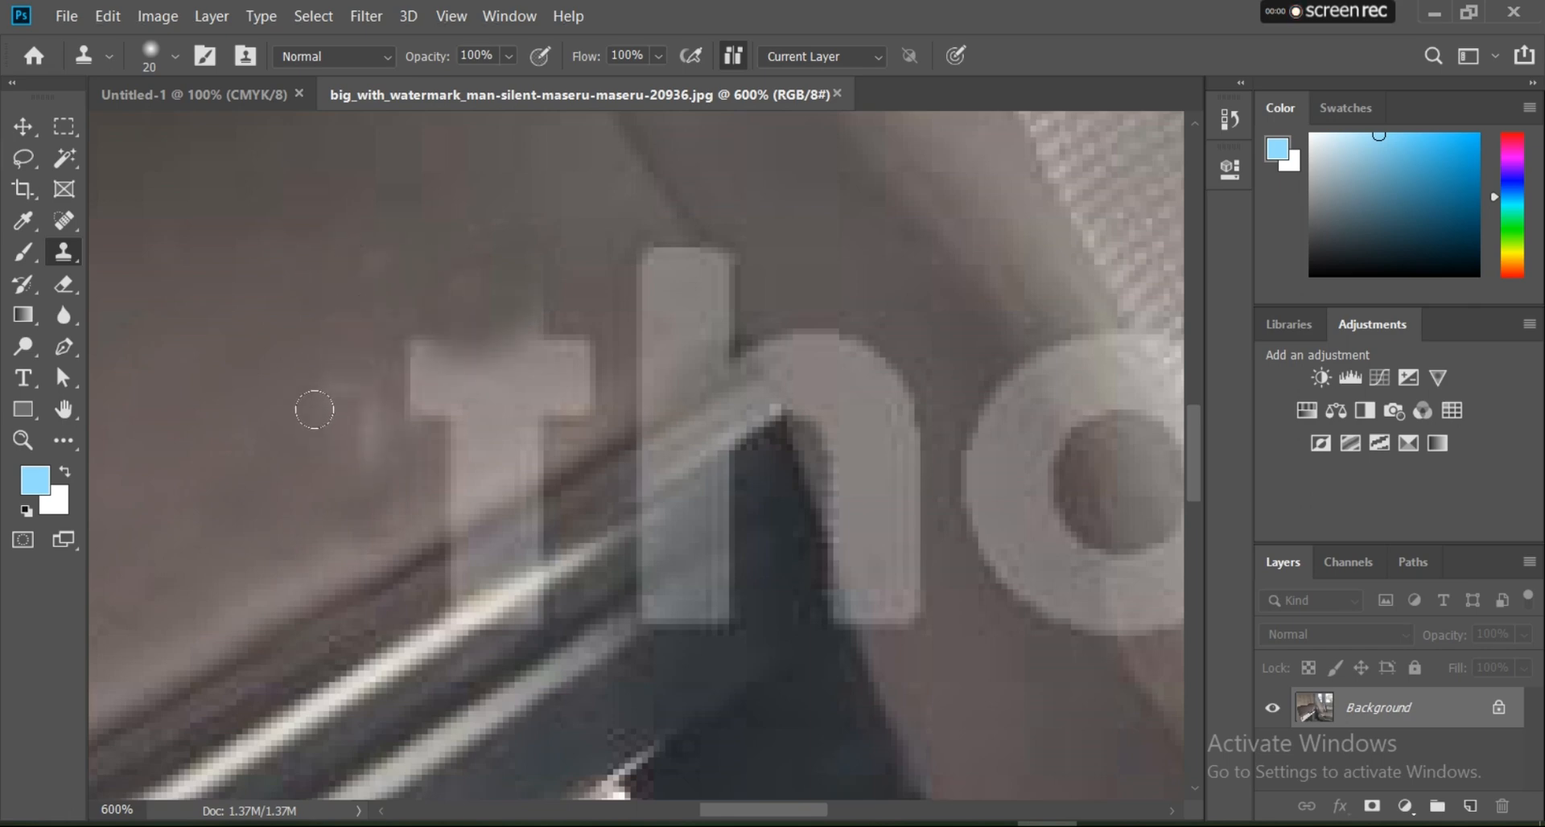
left_click(322, 390, "alt")
mouse_move(413, 356)
left_mouse_down()
mouse_move(397, 386)
mouse_move(434, 326)
mouse_move(382, 387)
mouse_move(536, 363)
left_mouse_up()
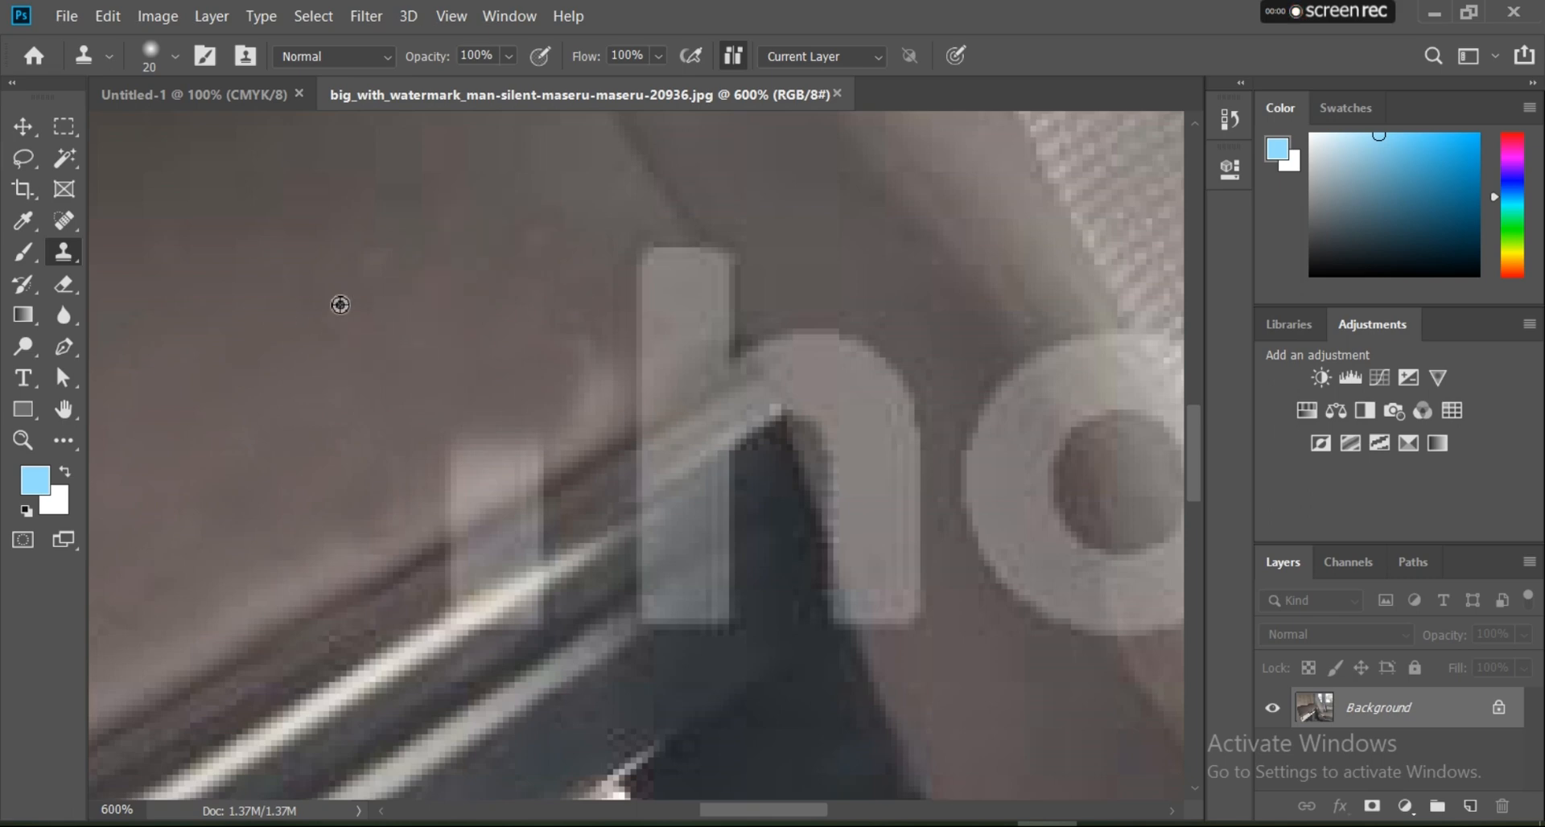
scroll(354, 241, "down", 3)
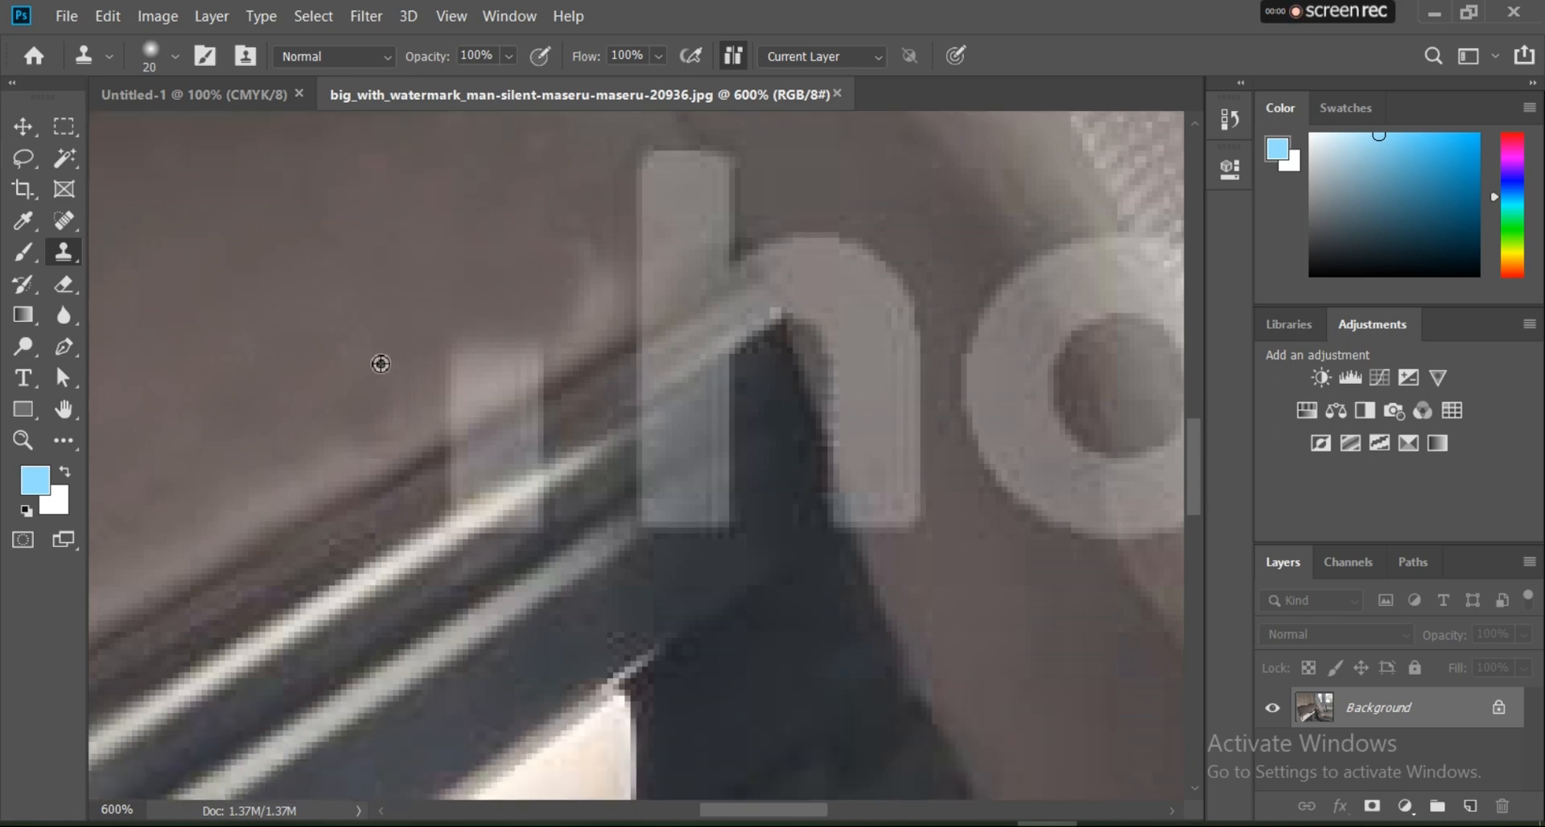
mouse_move(427, 364)
left_mouse_down()
mouse_move(474, 320)
mouse_move(419, 356)
left_mouse_up()
scroll(323, 343, "down", 2)
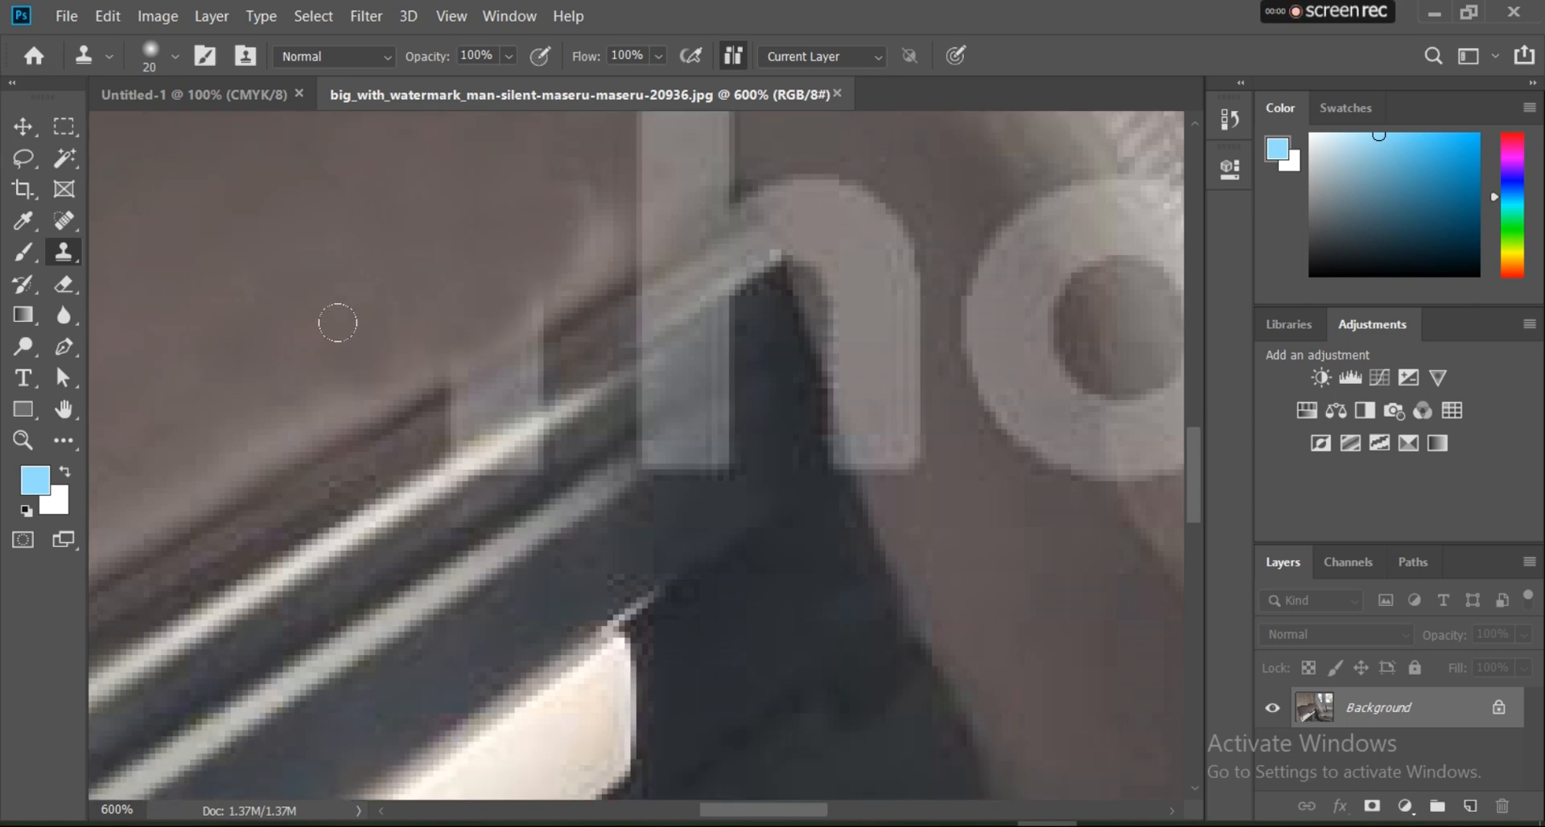
Step: Reduce the Clone Stamp brush size to 6 px and extend the dark seam above the silver strip across the letter t's stem
left_click(175, 58)
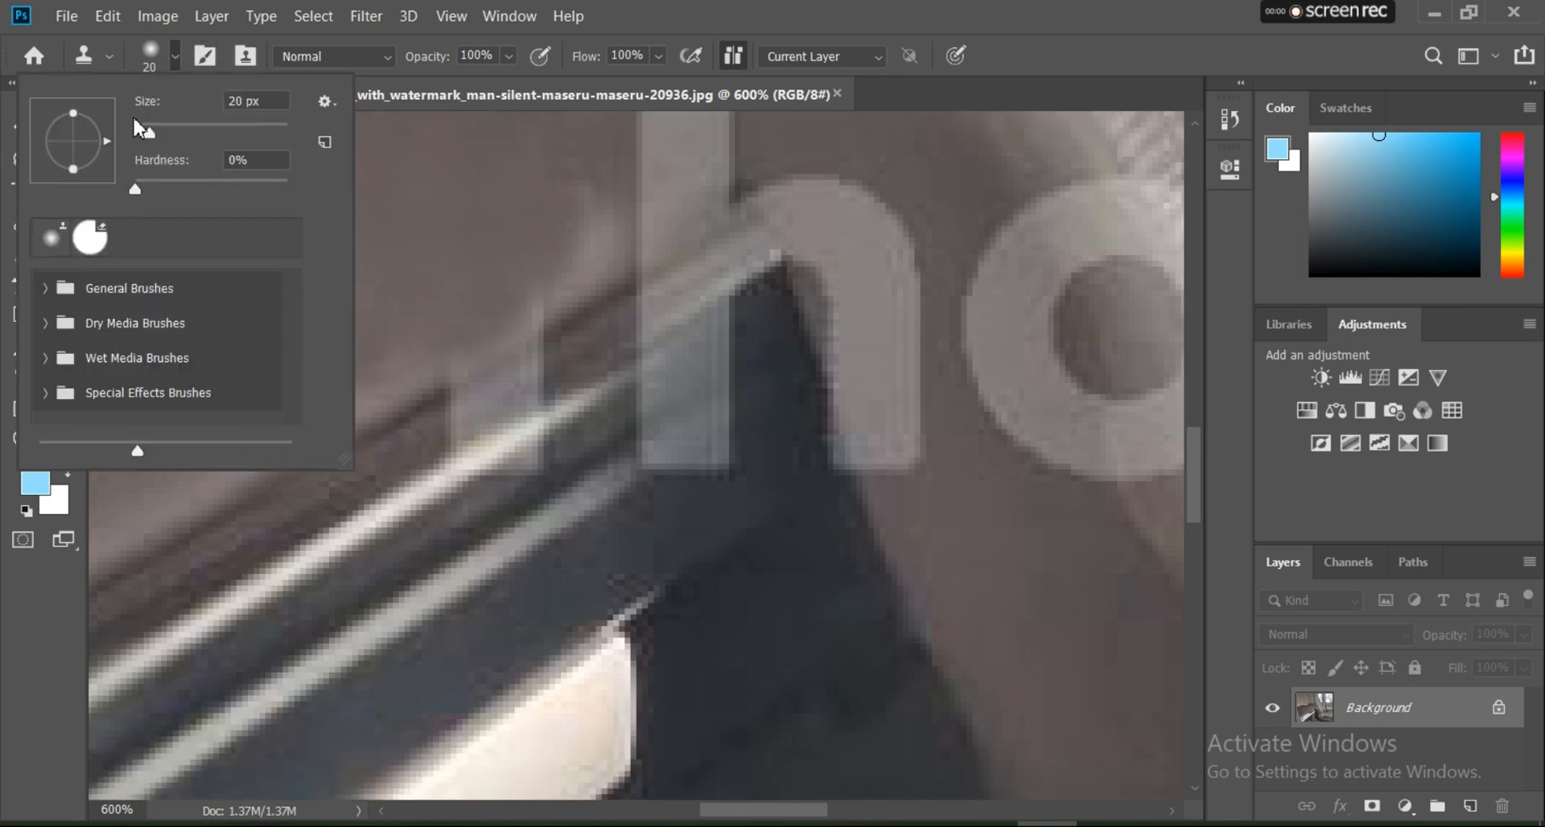
left_click(138, 130)
left_click_drag(139, 130, 144, 130)
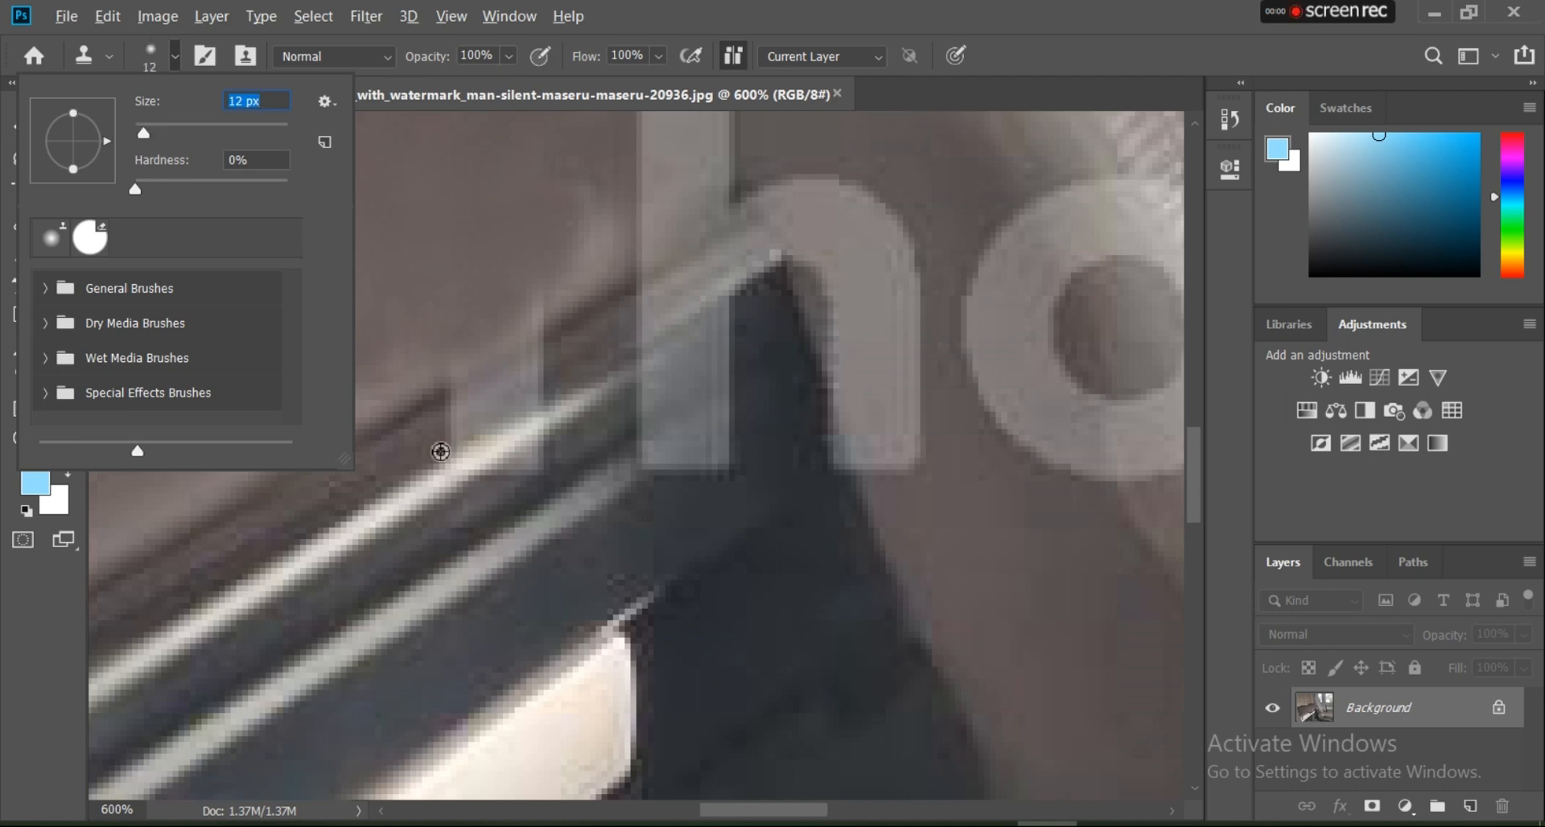
left_click(425, 451)
left_click_drag(451, 447, 445, 420)
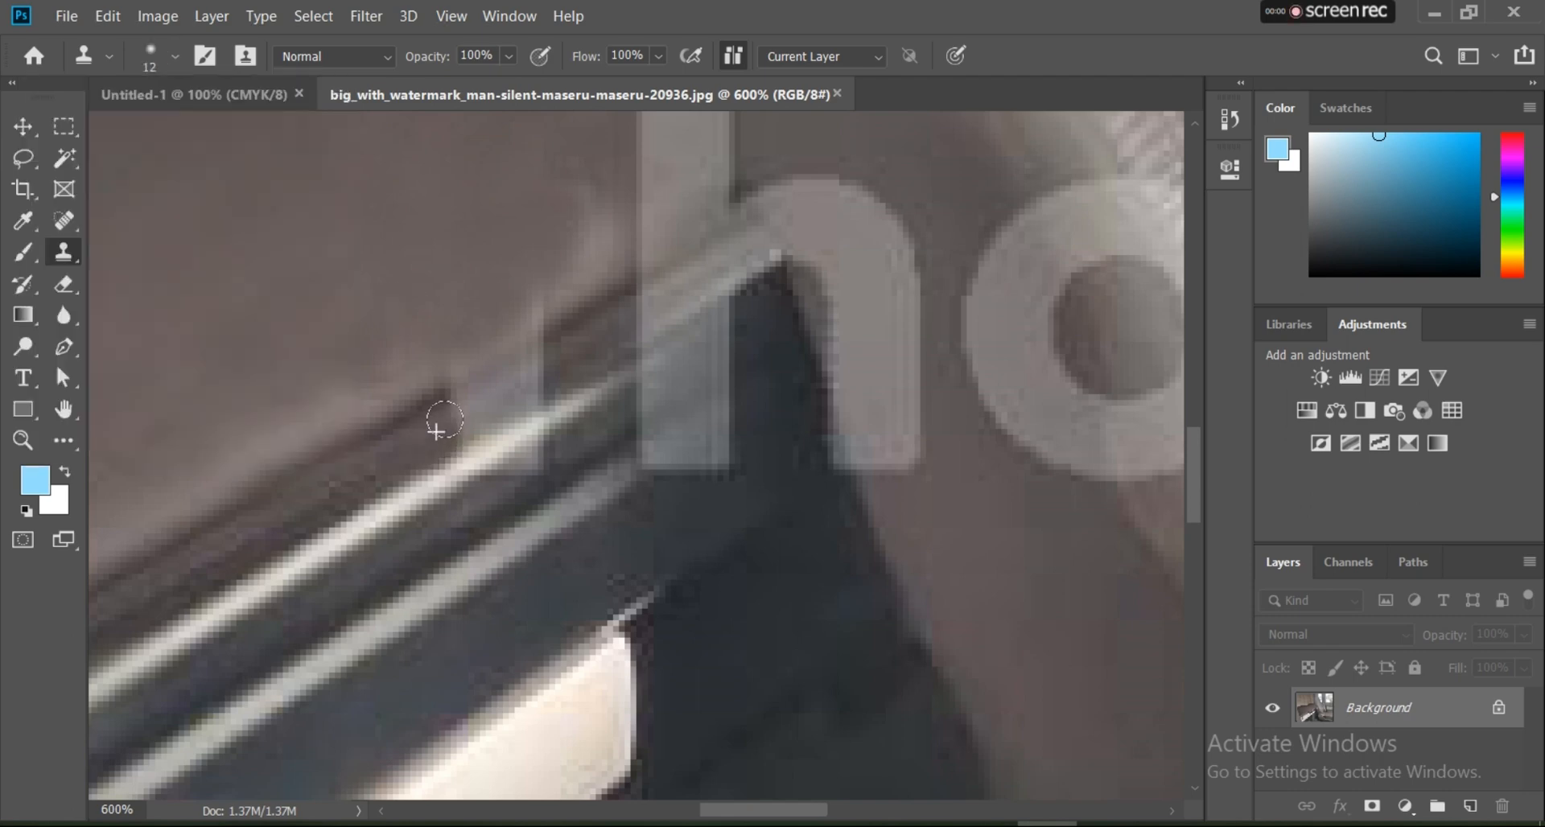
left_click(175, 57)
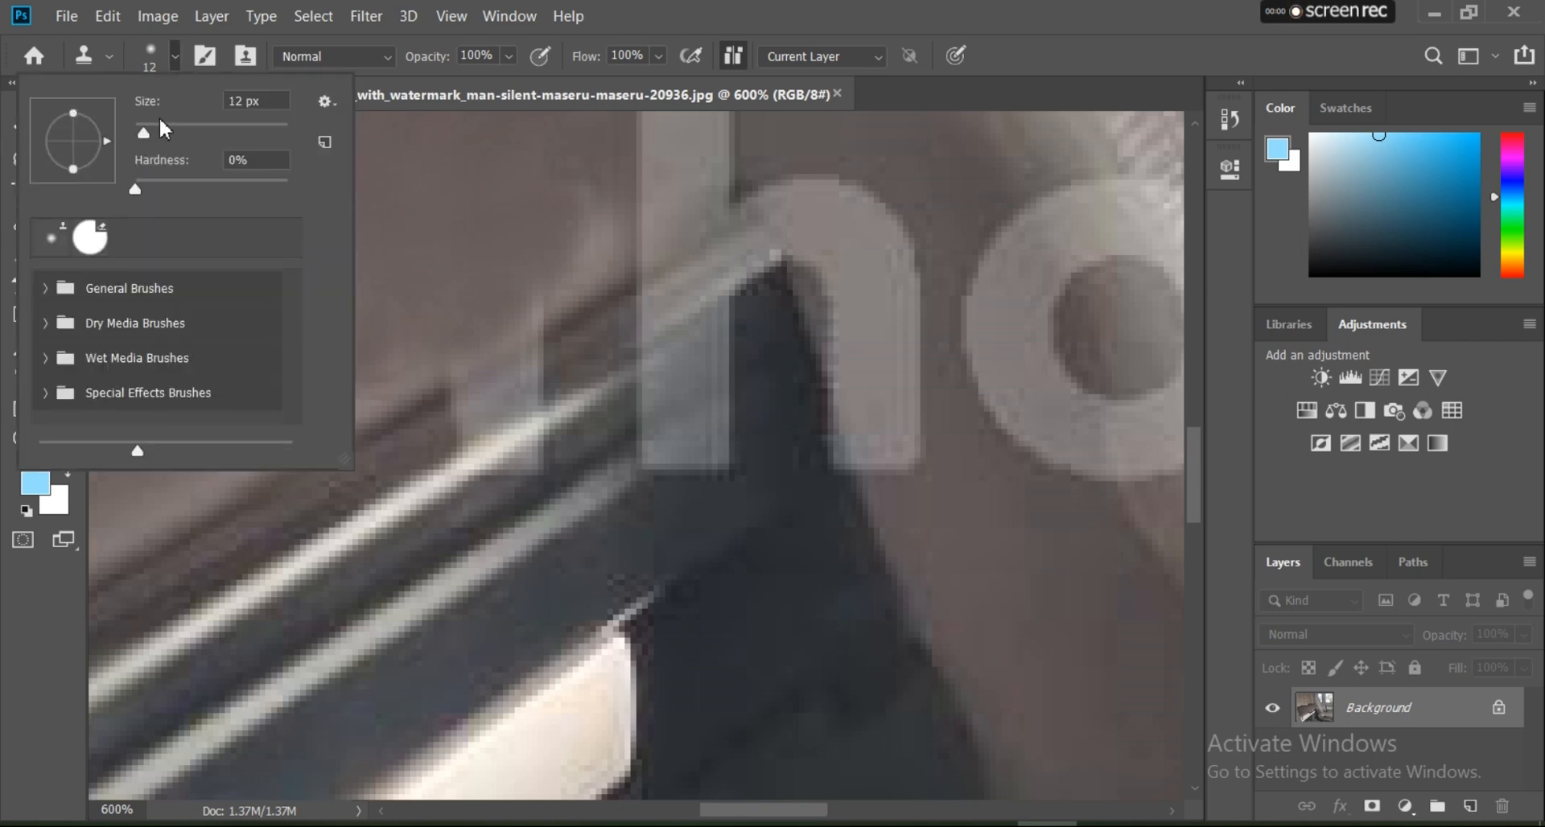
left_click_drag(146, 131, 144, 132)
key("Return")
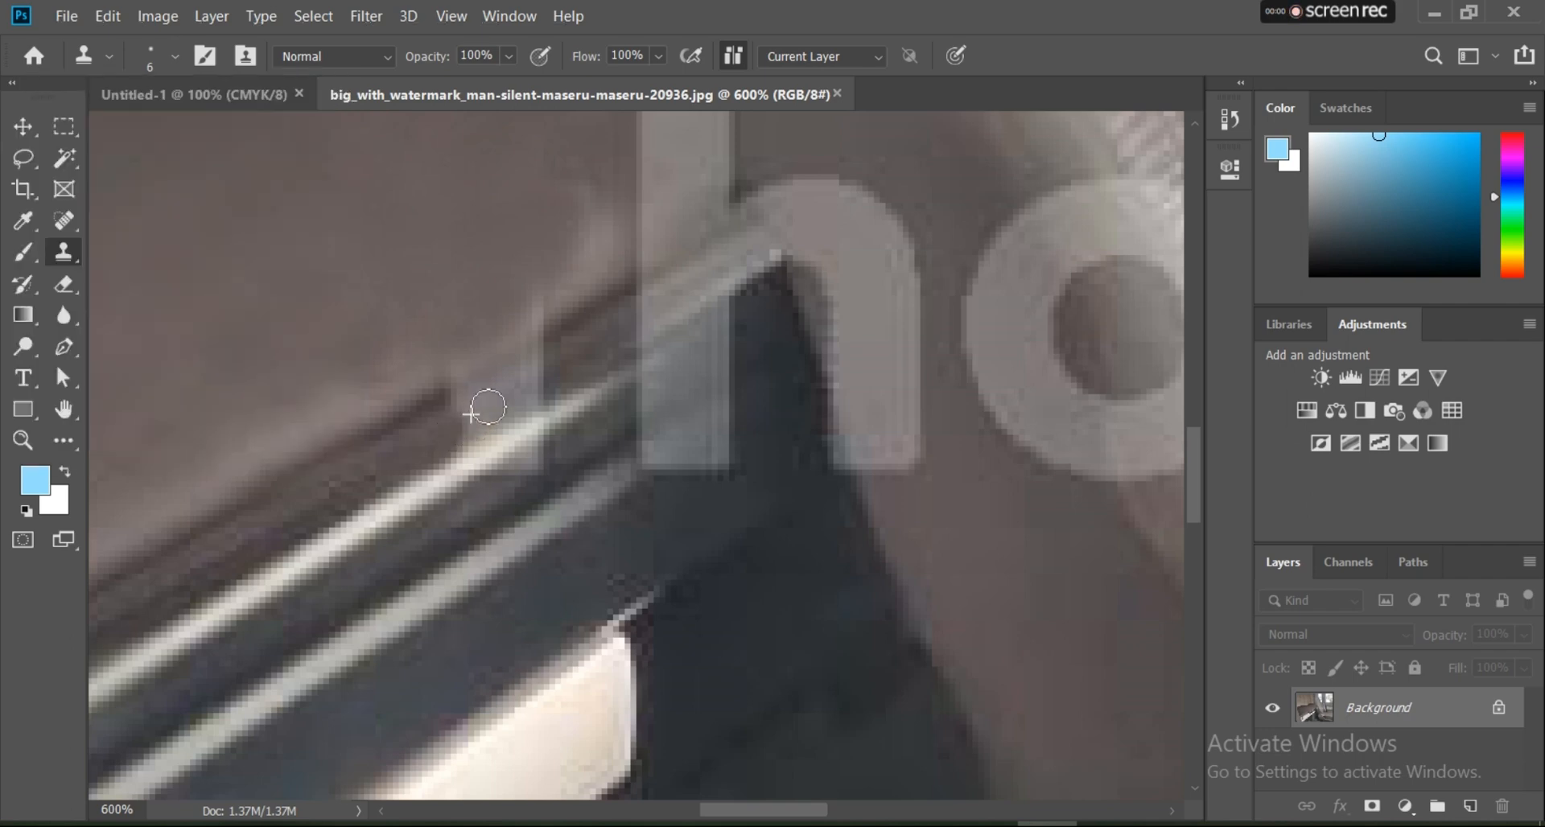
mouse_move(439, 444)
left_mouse_down()
mouse_move(524, 405)
mouse_move(435, 445)
mouse_move(500, 389)
mouse_move(425, 414)
mouse_move(589, 315)
mouse_move(483, 386)
mouse_move(535, 398)
mouse_move(585, 330)
mouse_move(507, 382)
left_mouse_up()
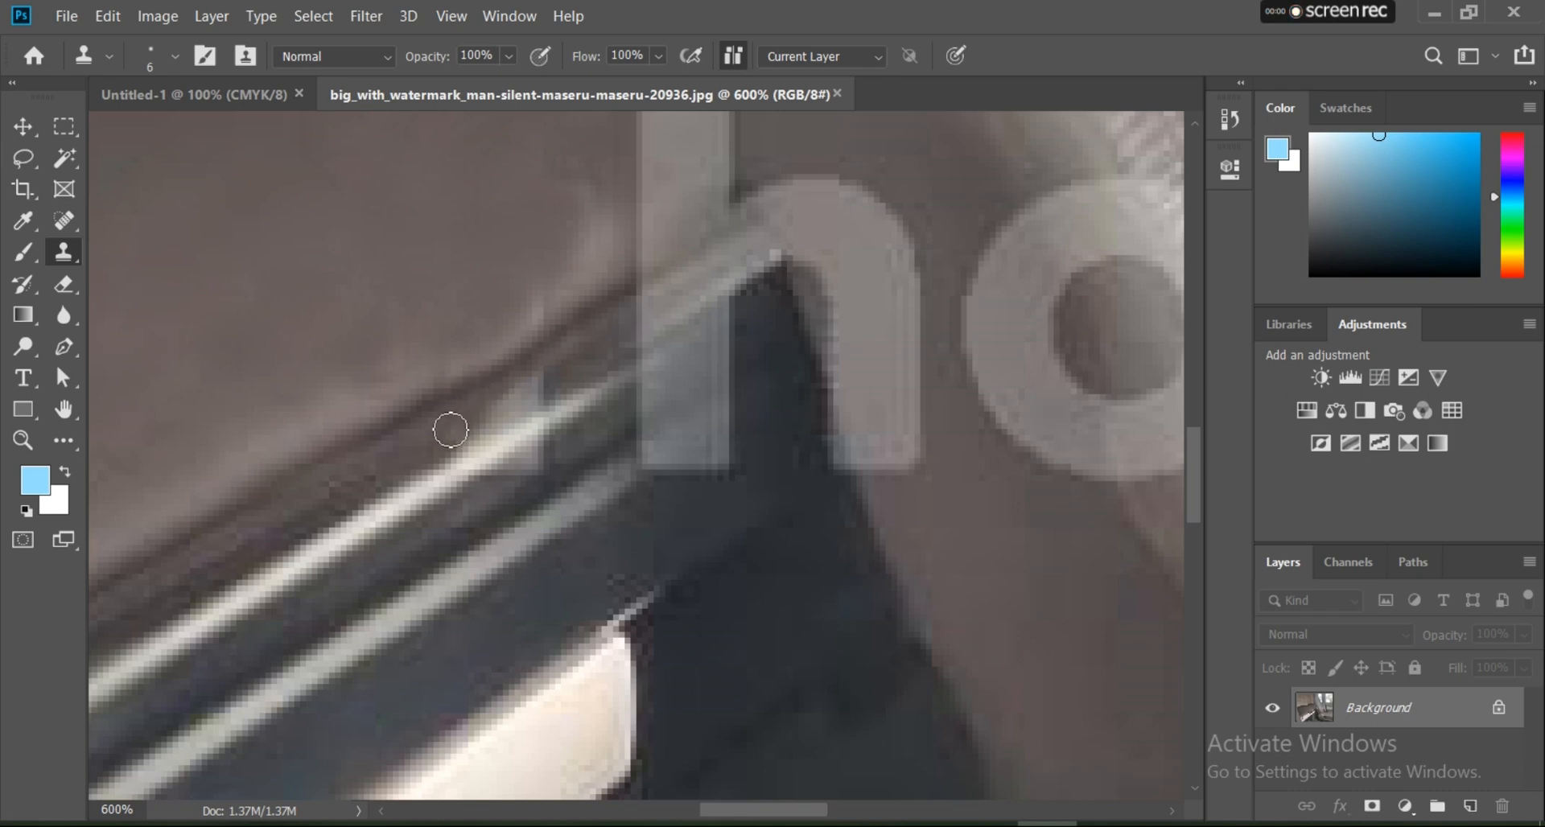
Step: Clone over the remaining traces of the letter t along the seam and the silver strips
left_click(569, 286, "alt")
mouse_move(536, 322)
left_mouse_down()
mouse_move(499, 332)
mouse_move(505, 387)
mouse_move(513, 372)
mouse_move(457, 408)
mouse_move(535, 342)
mouse_move(437, 388)
mouse_move(539, 346)
mouse_move(569, 319)
mouse_move(450, 354)
mouse_move(617, 257)
mouse_move(549, 396)
mouse_move(498, 420)
mouse_move(556, 378)
left_mouse_up()
scroll(563, 304, "down", 1)
left_click(587, 316, "alt")
scroll(515, 346, "down", 2)
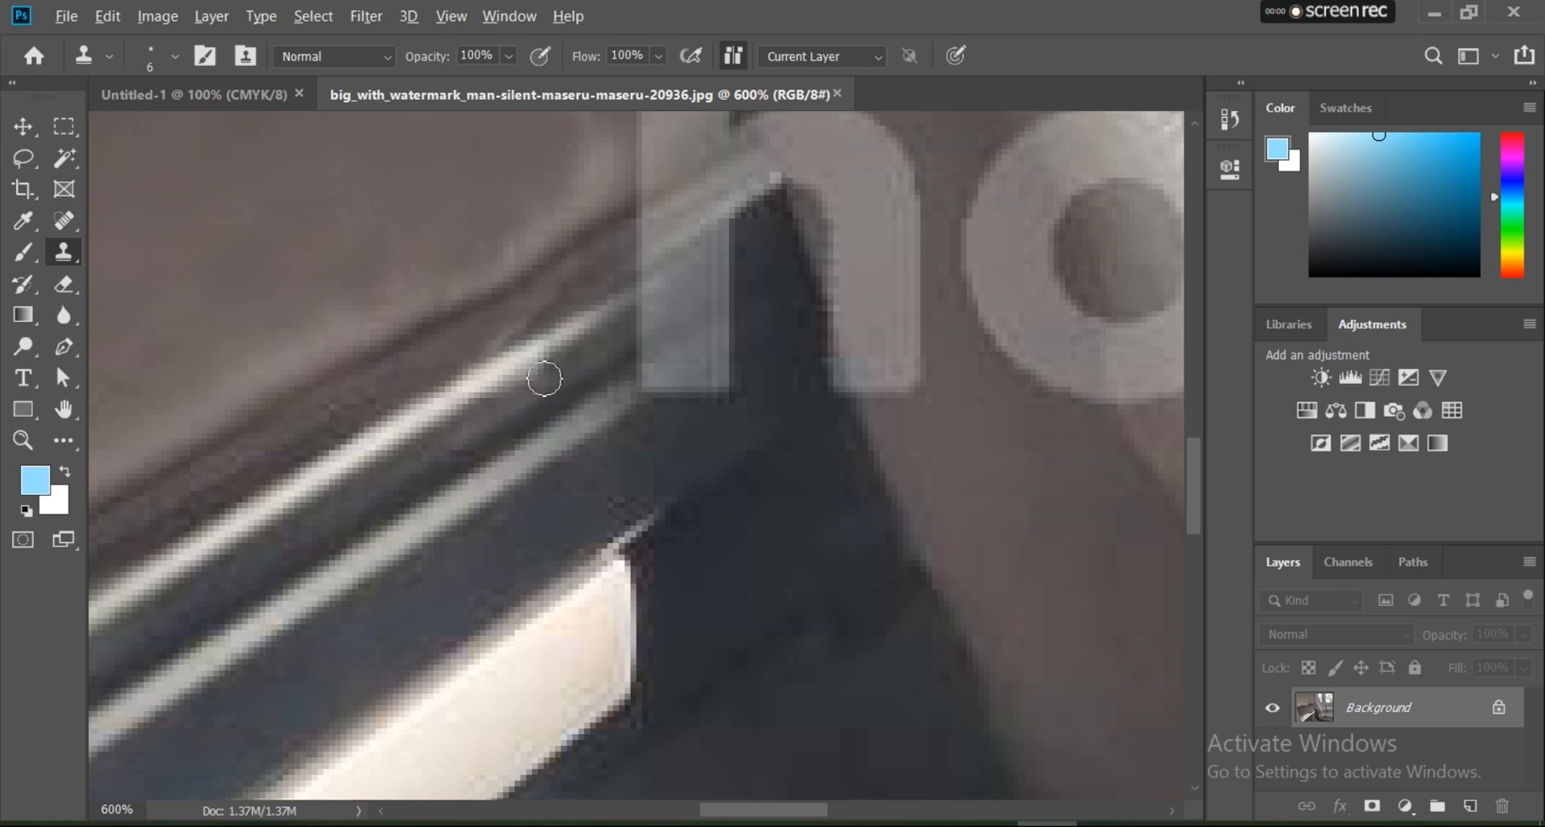
Step: Set the Clone Stamp brush size to 17 px and clone smooth seat surface over the upper arm of the c in ".com"
scroll(572, 331, "down", 1)
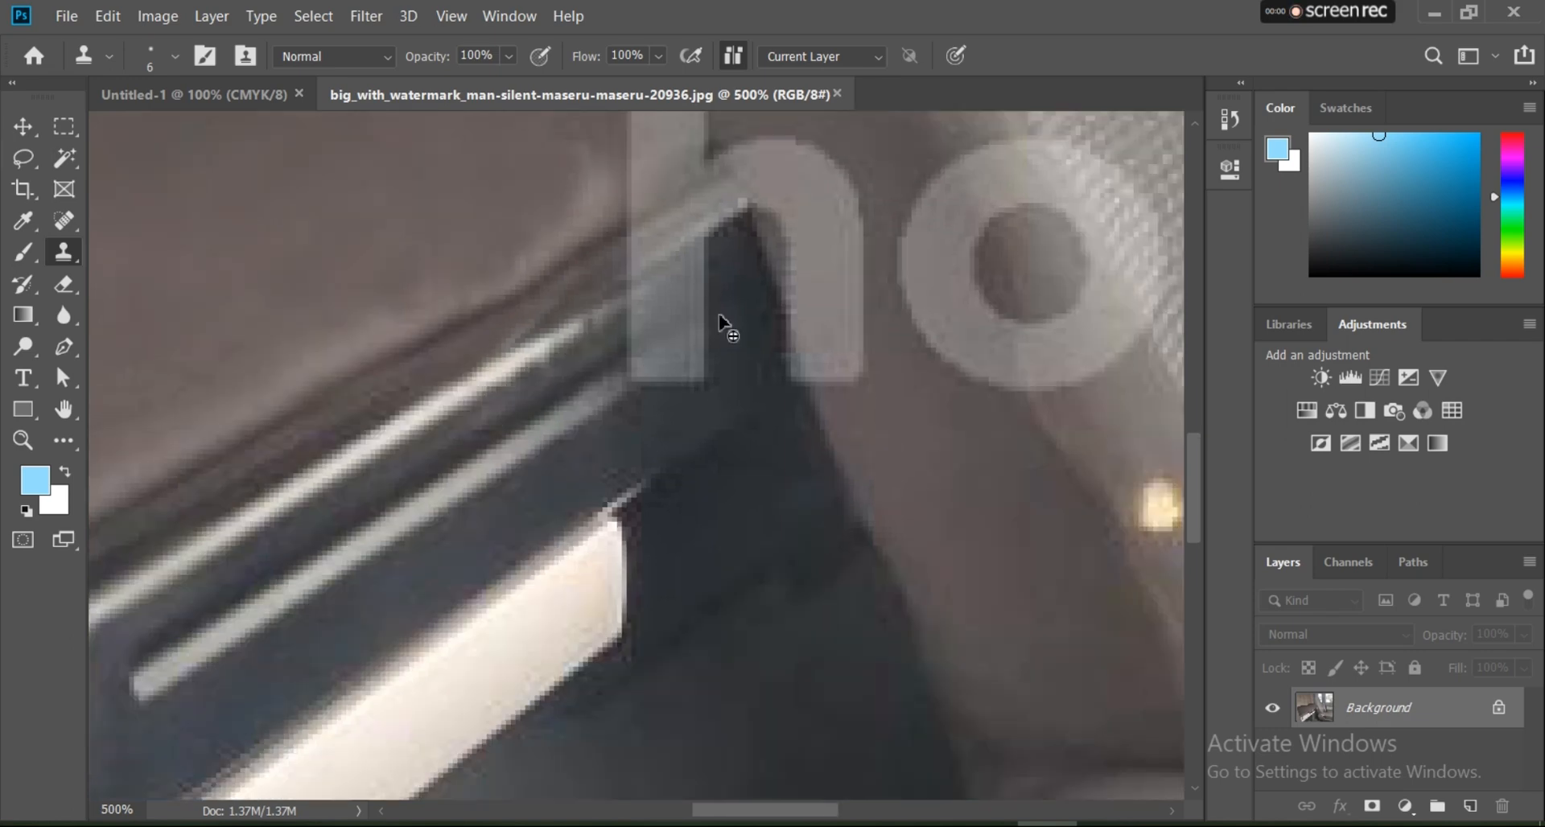
scroll(844, 273, "down", 3)
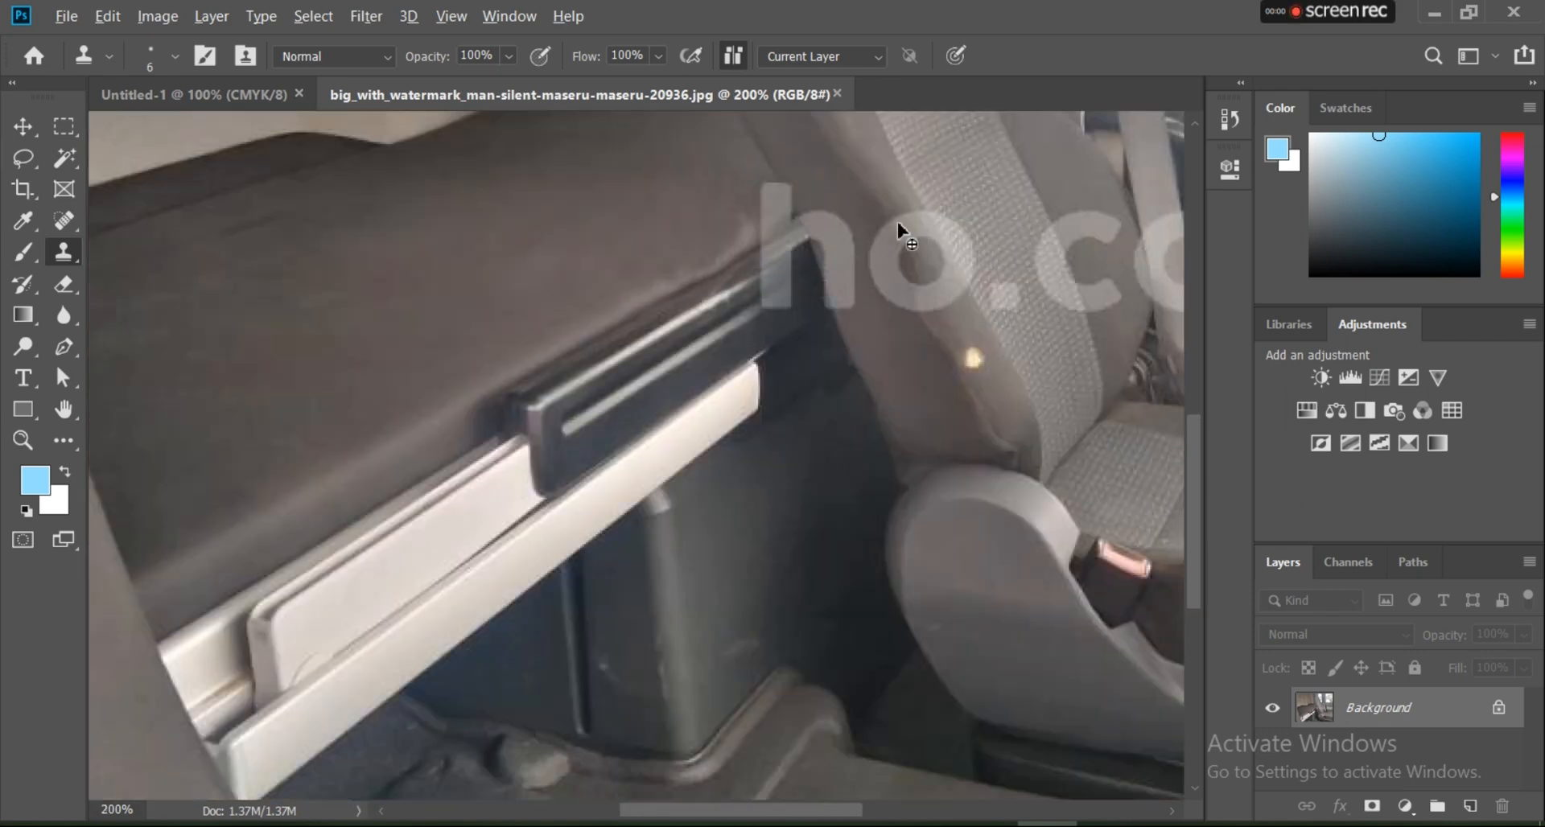
scroll(899, 226, "down", 2)
scroll(910, 438, "up", 2)
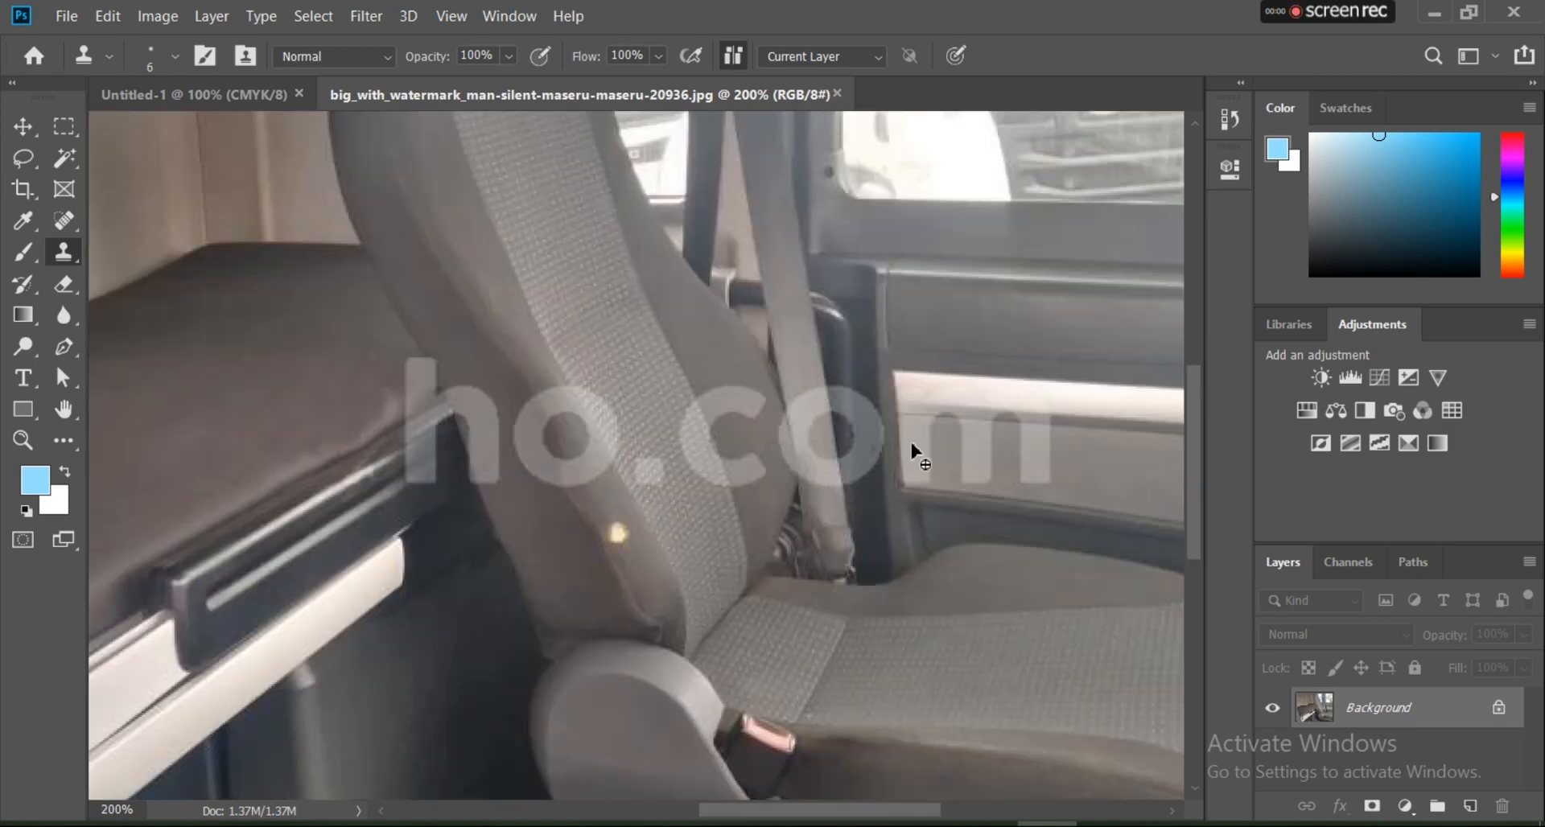
scroll(715, 438, "up", 2)
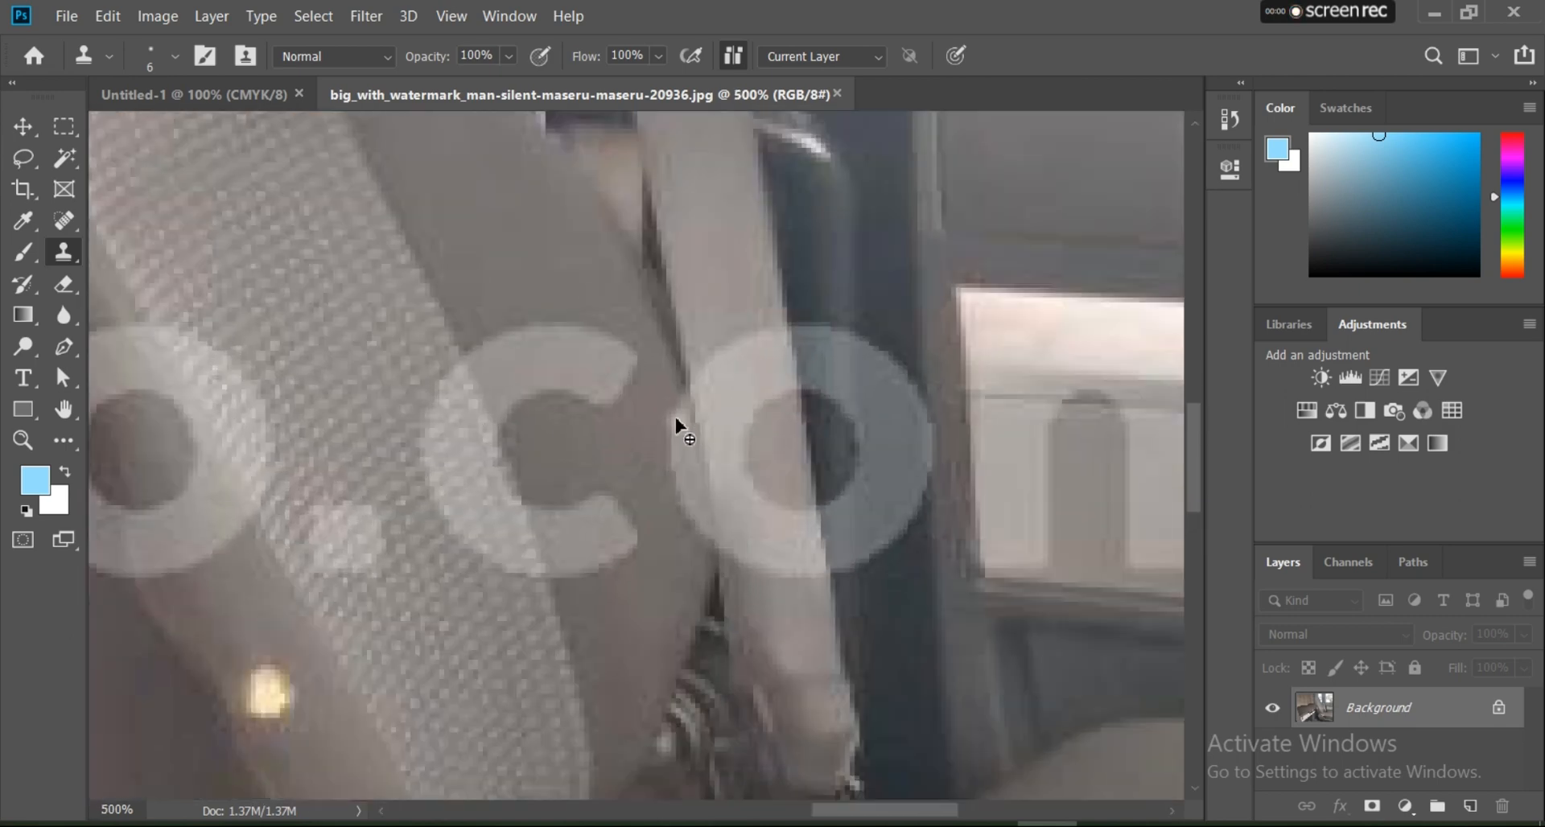
left_click(175, 56)
left_click(147, 129)
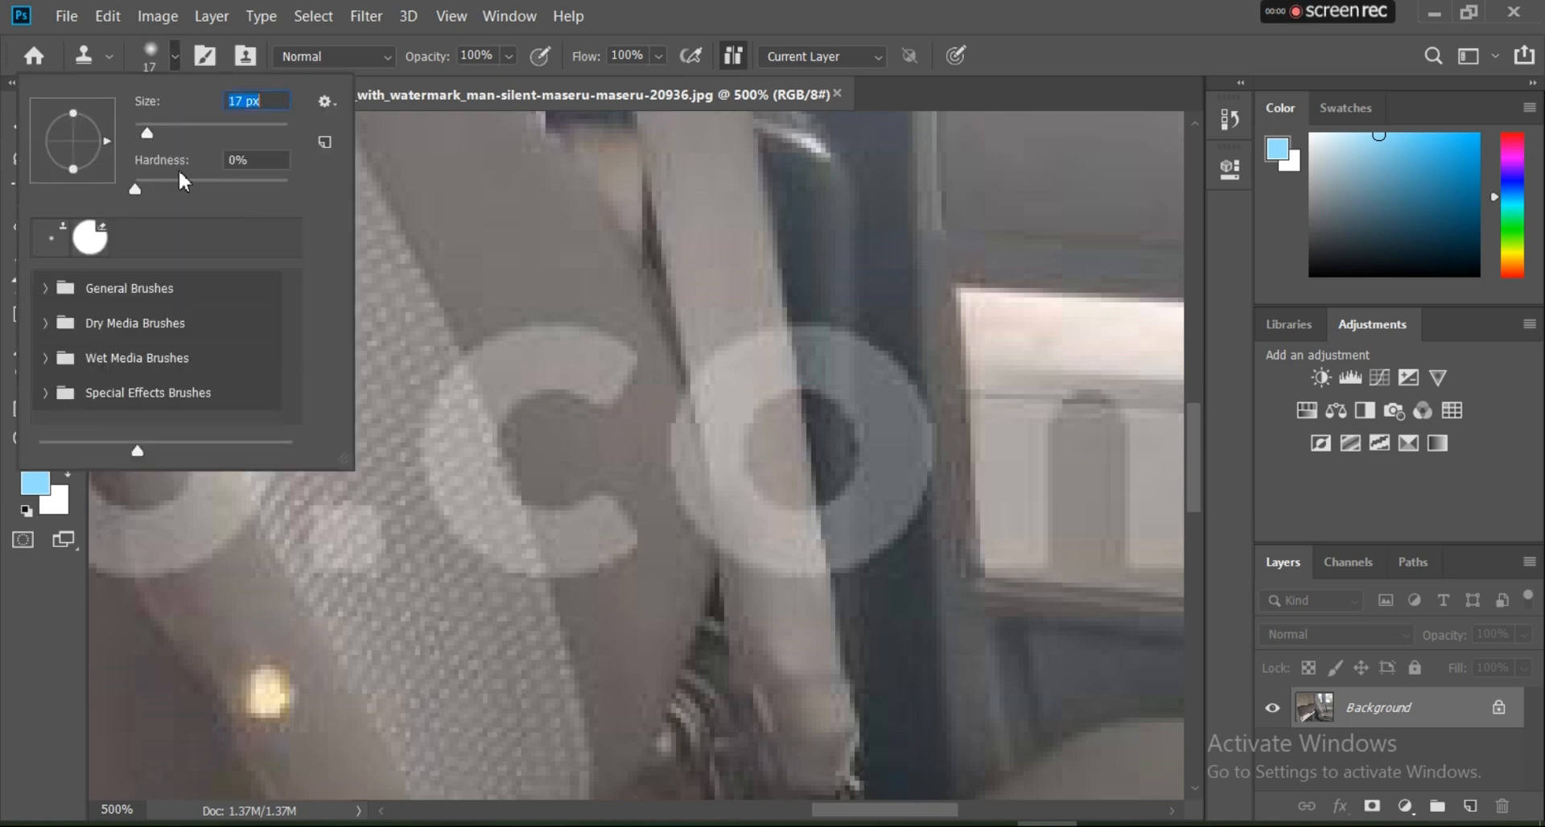
left_click(504, 276, "alt")
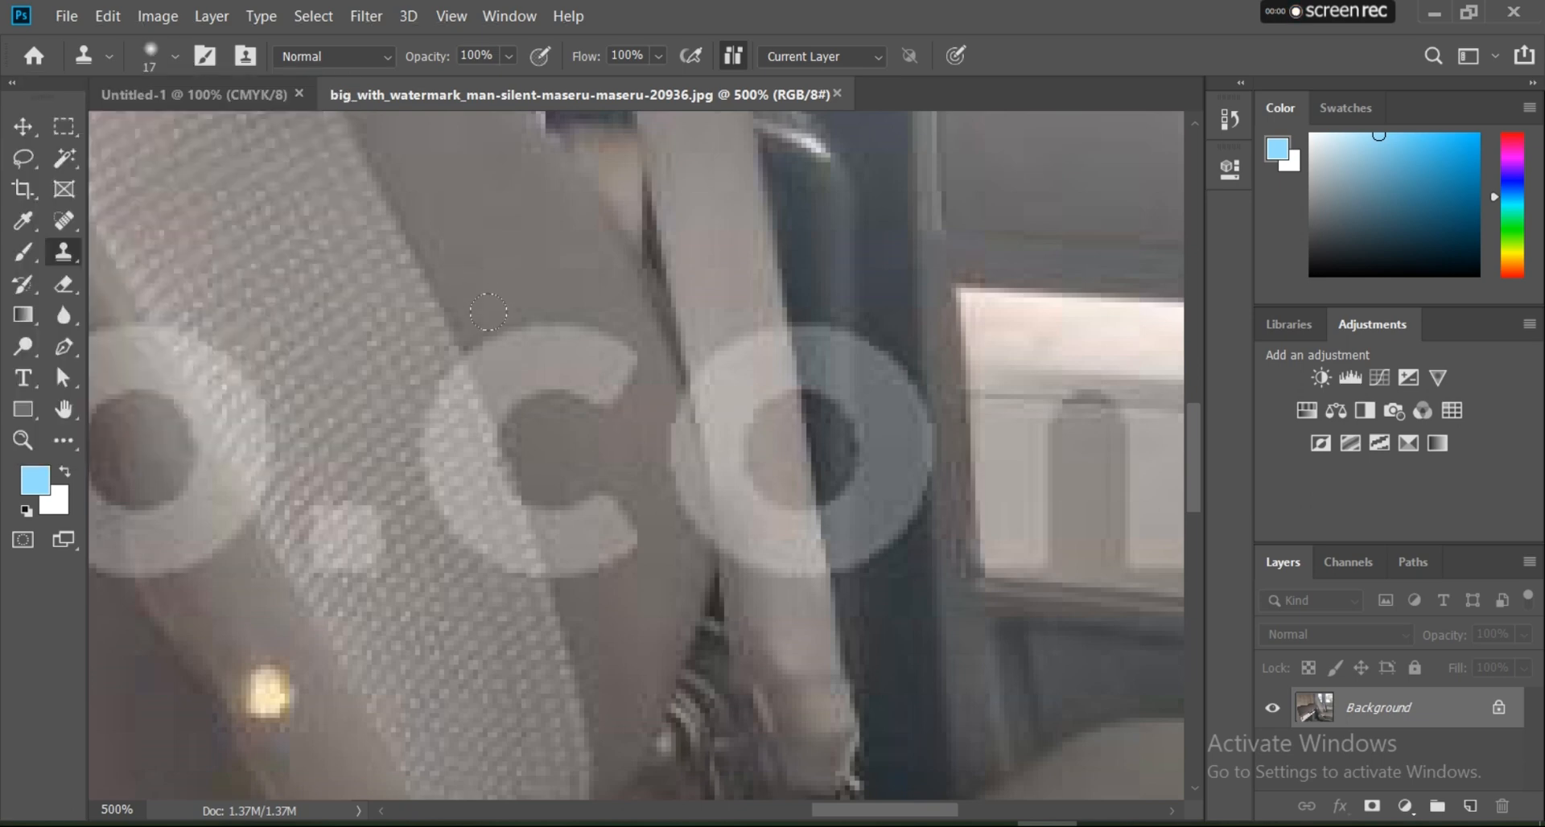
mouse_move(488, 311)
left_mouse_down()
mouse_move(521, 376)
mouse_move(540, 330)
mouse_move(557, 367)
mouse_move(560, 332)
mouse_move(601, 355)
left_mouse_up()
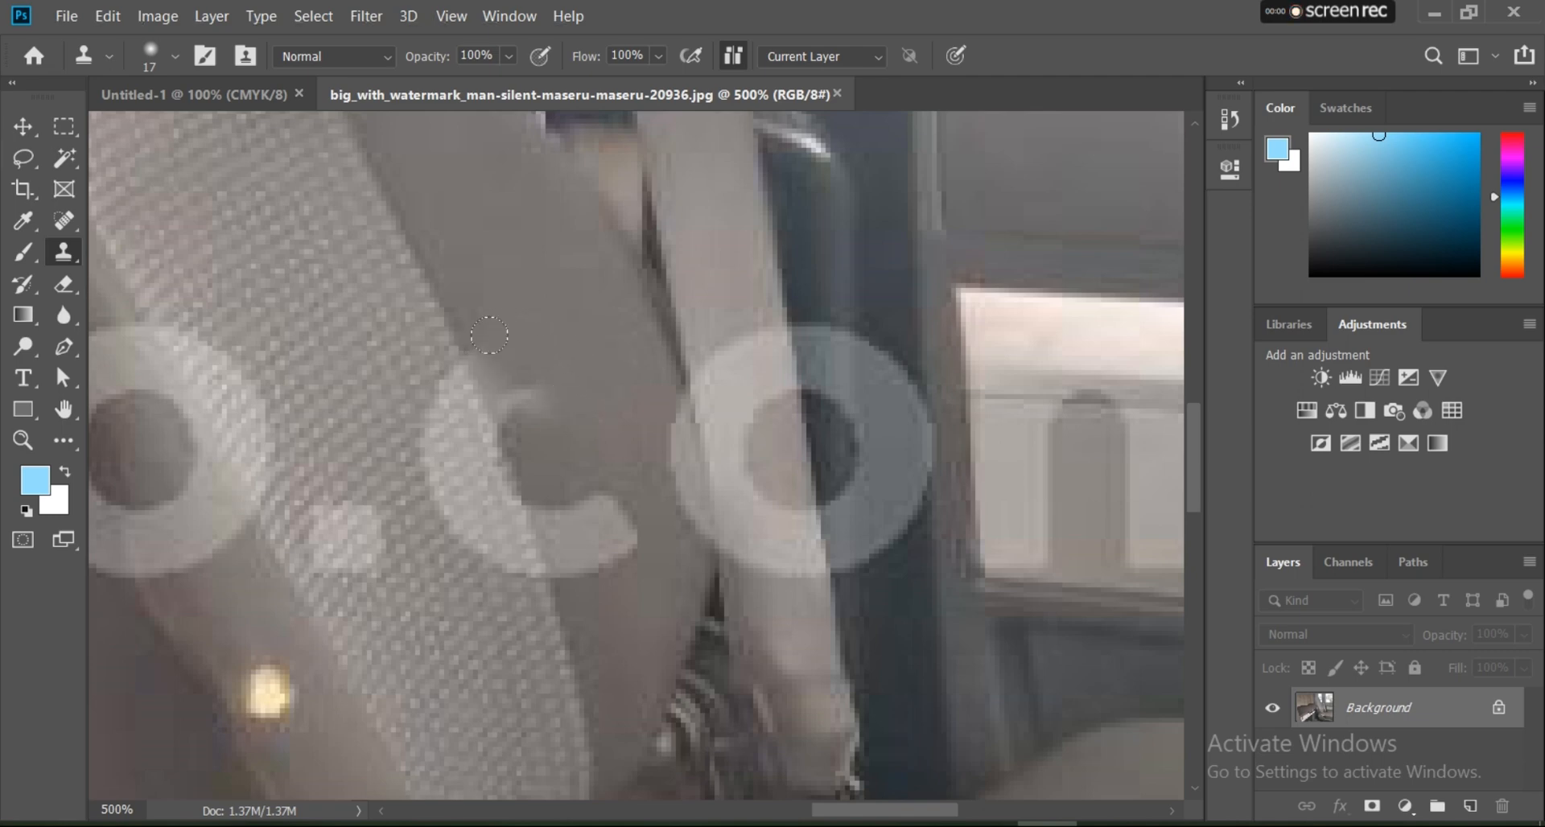
left_click_drag(489, 355, 525, 392)
left_click(519, 348, "alt")
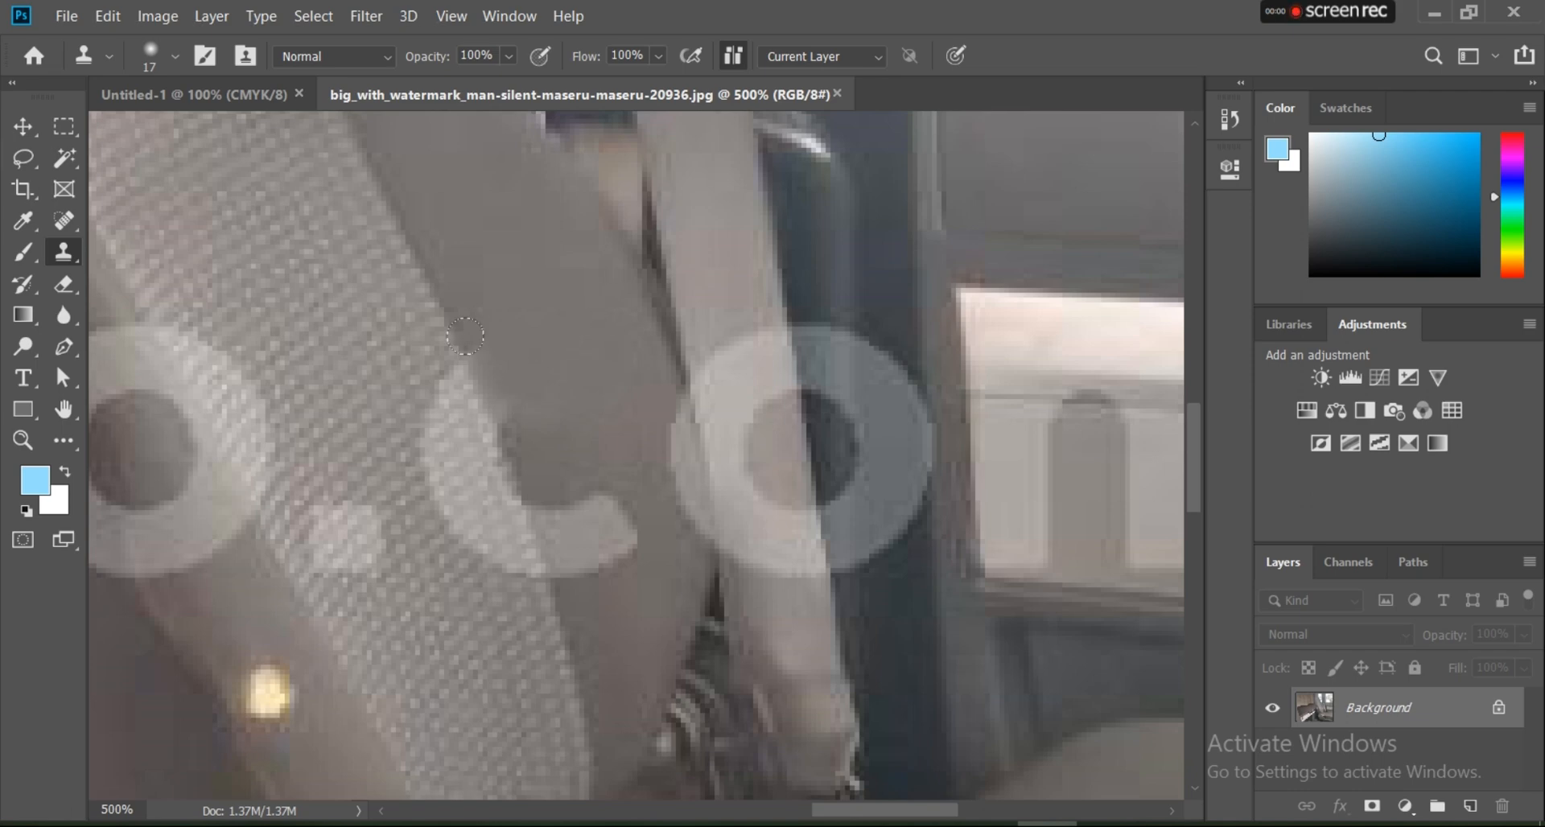
Step: Clone textured fabric over the curved back of the letter c and smooth seat surface over its lower arm
left_click(470, 359)
left_click_drag(412, 364, 479, 548)
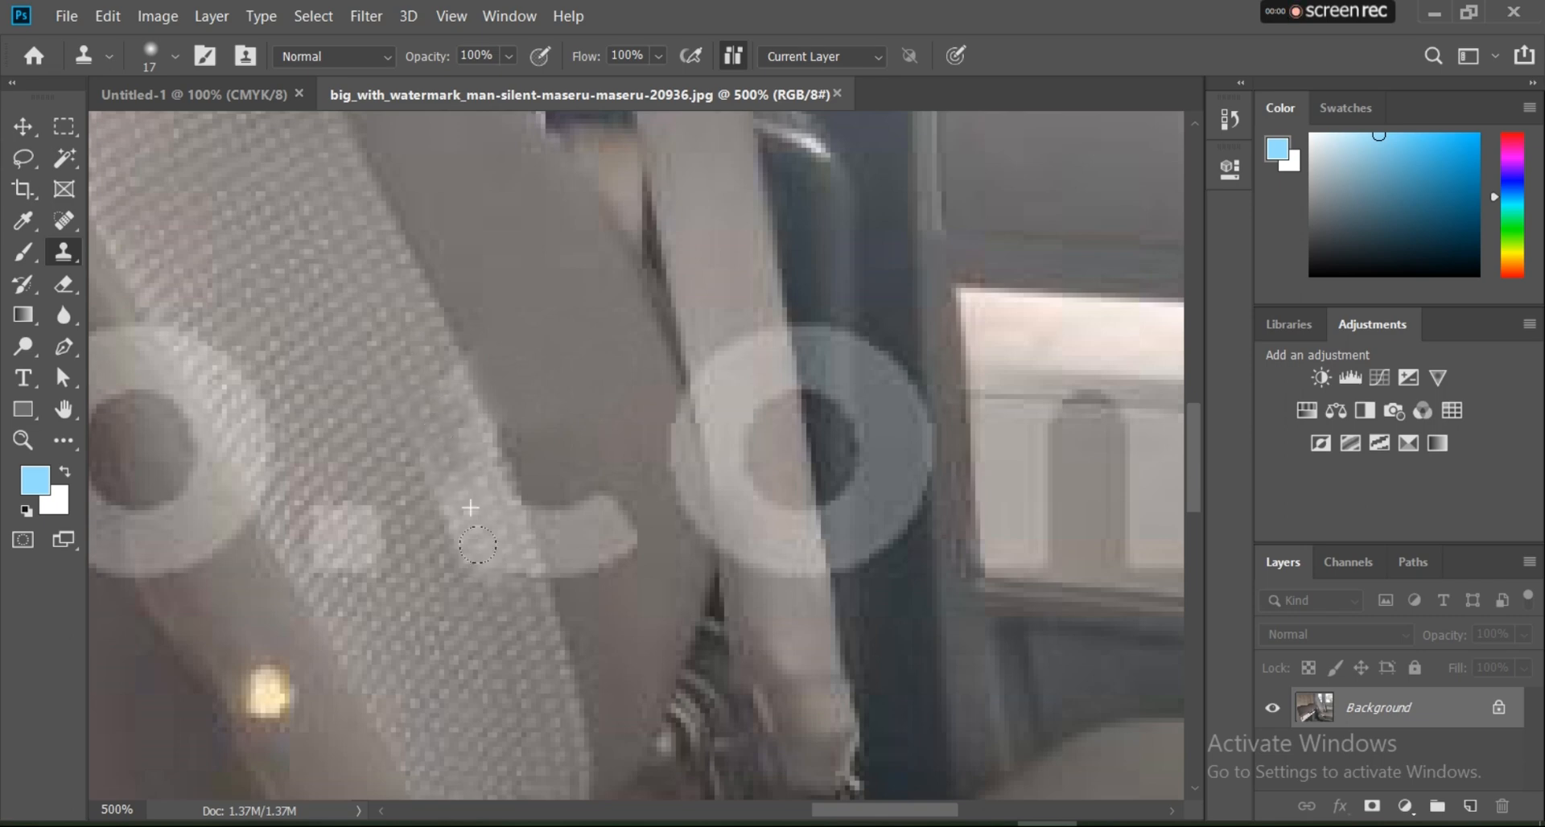
left_click(417, 415, "alt")
left_click_drag(449, 489, 486, 551)
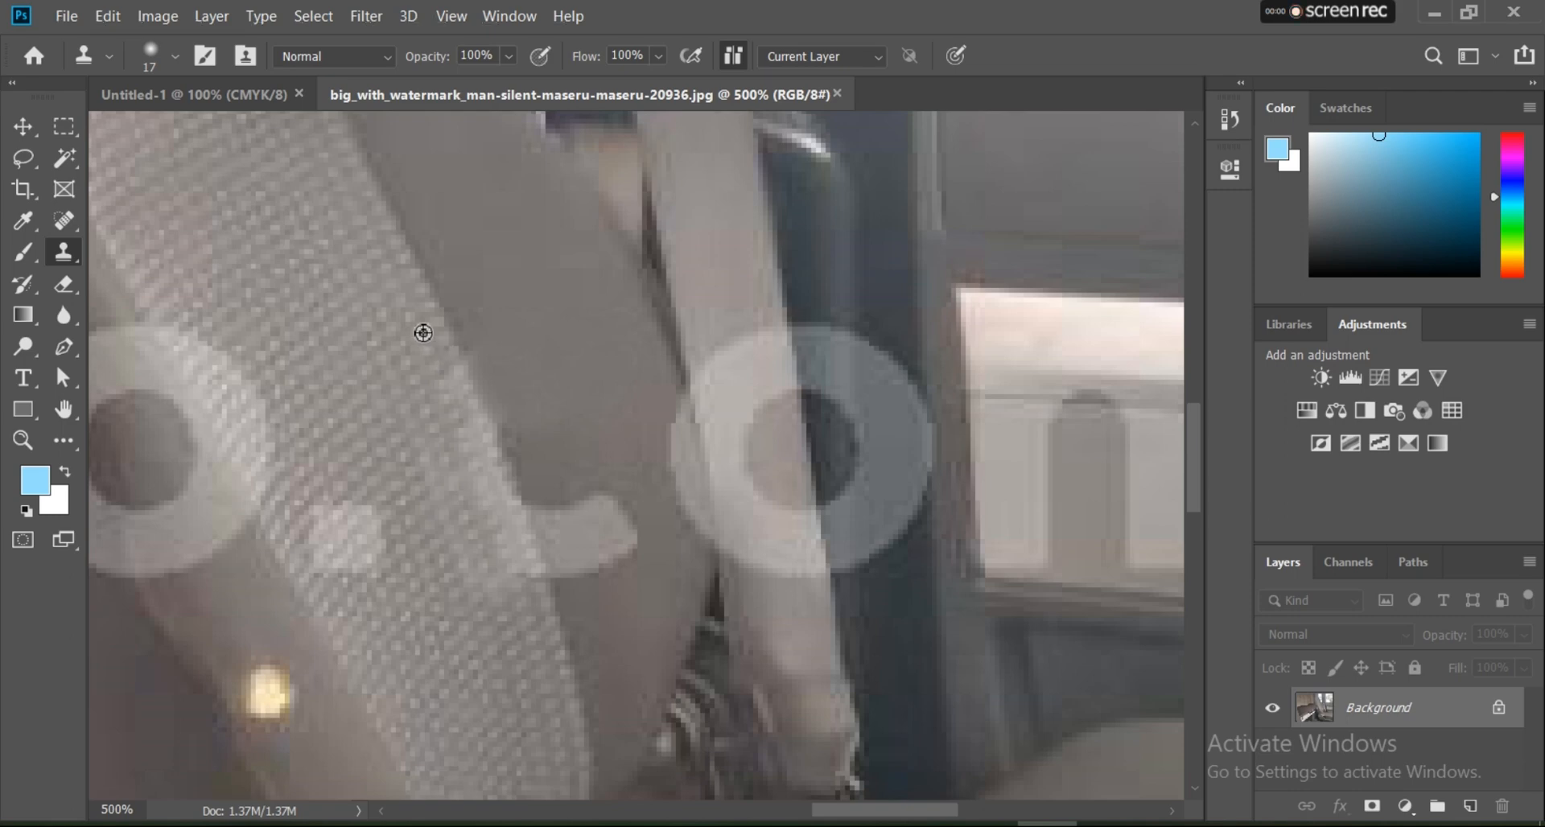
left_click_drag(447, 442, 461, 480)
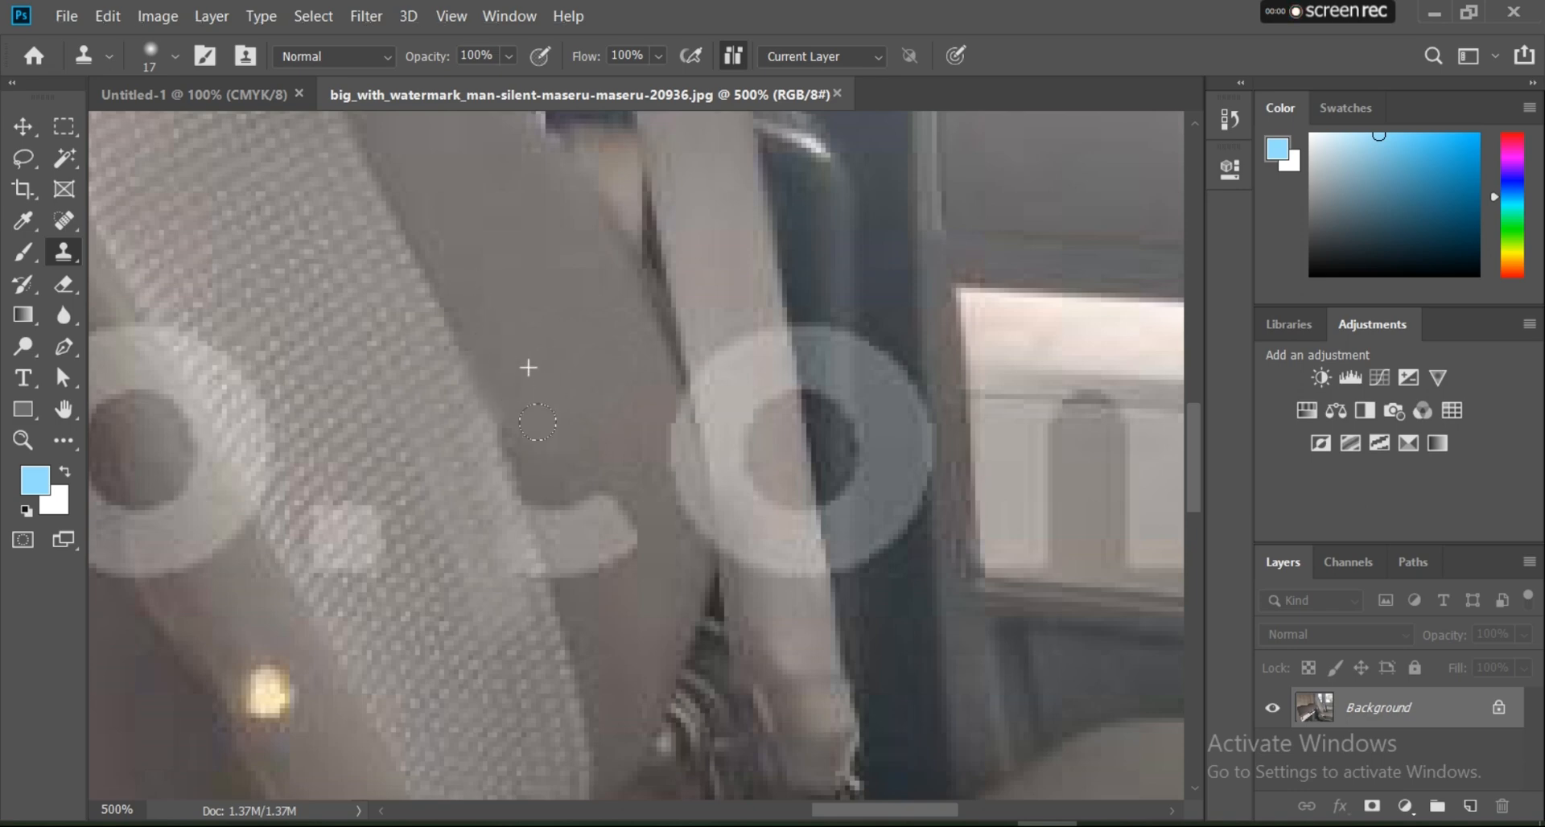
mouse_move(543, 519)
left_mouse_down()
mouse_move(578, 469)
mouse_move(605, 529)
mouse_move(577, 551)
left_mouse_up()
left_click(593, 507, "alt")
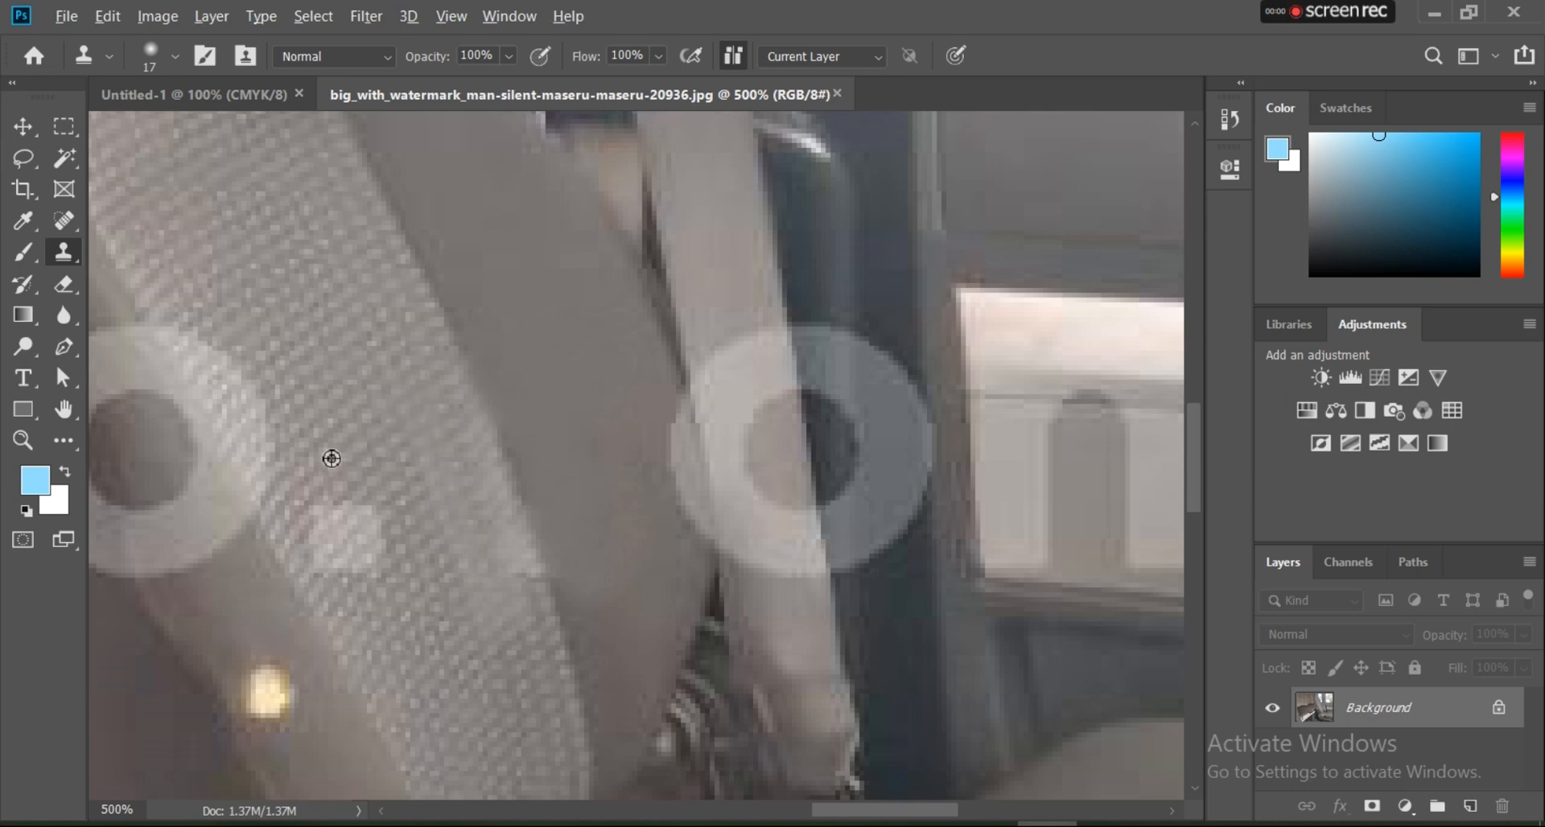
Step: Clone textured seat fabric over the watermark's dot
left_click(403, 505, "alt")
left_click_drag(368, 516, 339, 541)
left_click_drag(321, 545, 329, 557)
left_click(411, 520, "alt")
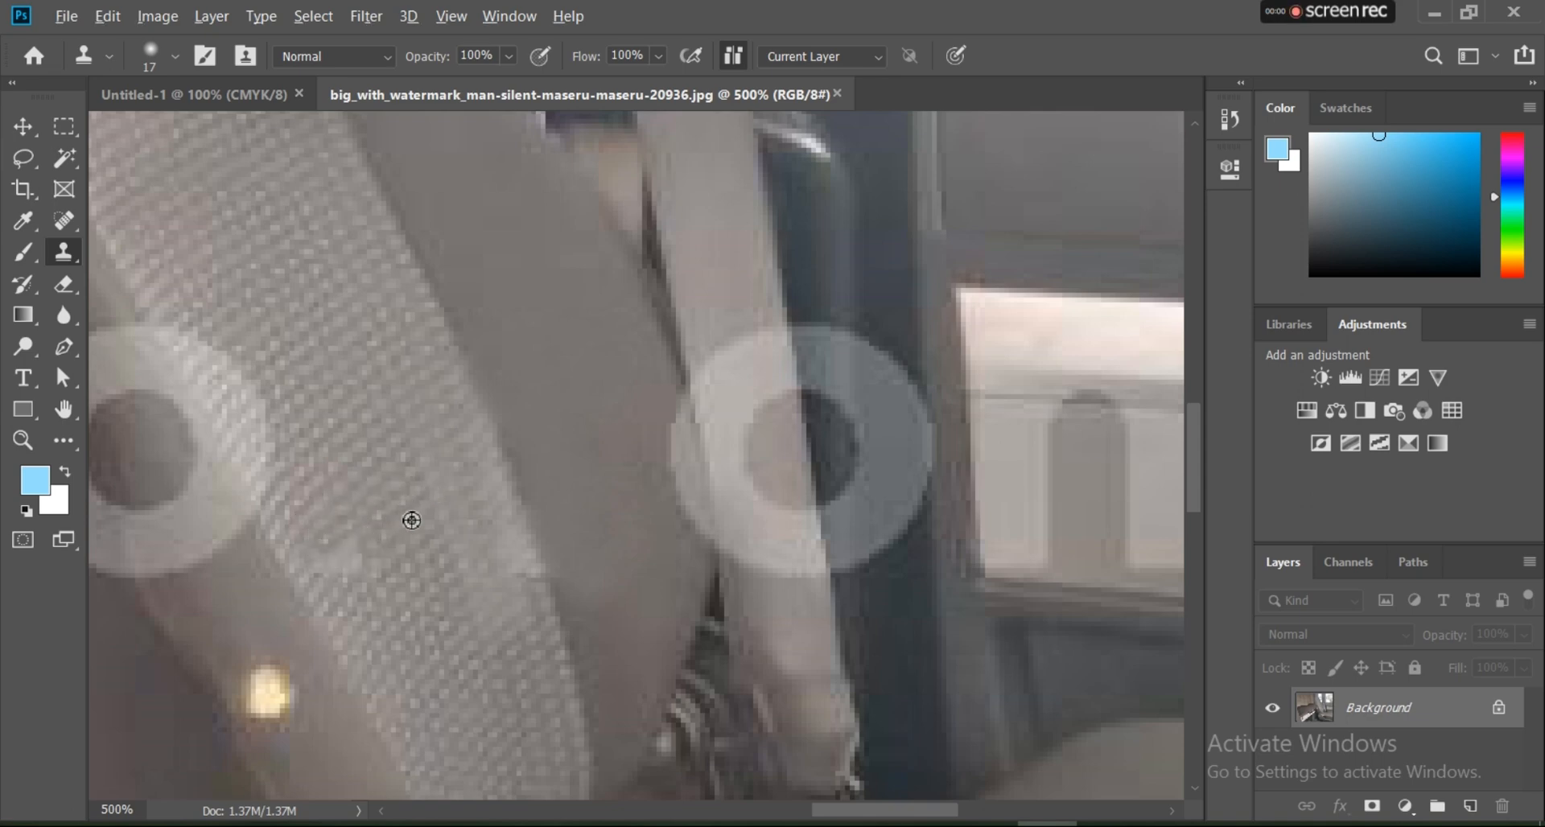
left_click(335, 561)
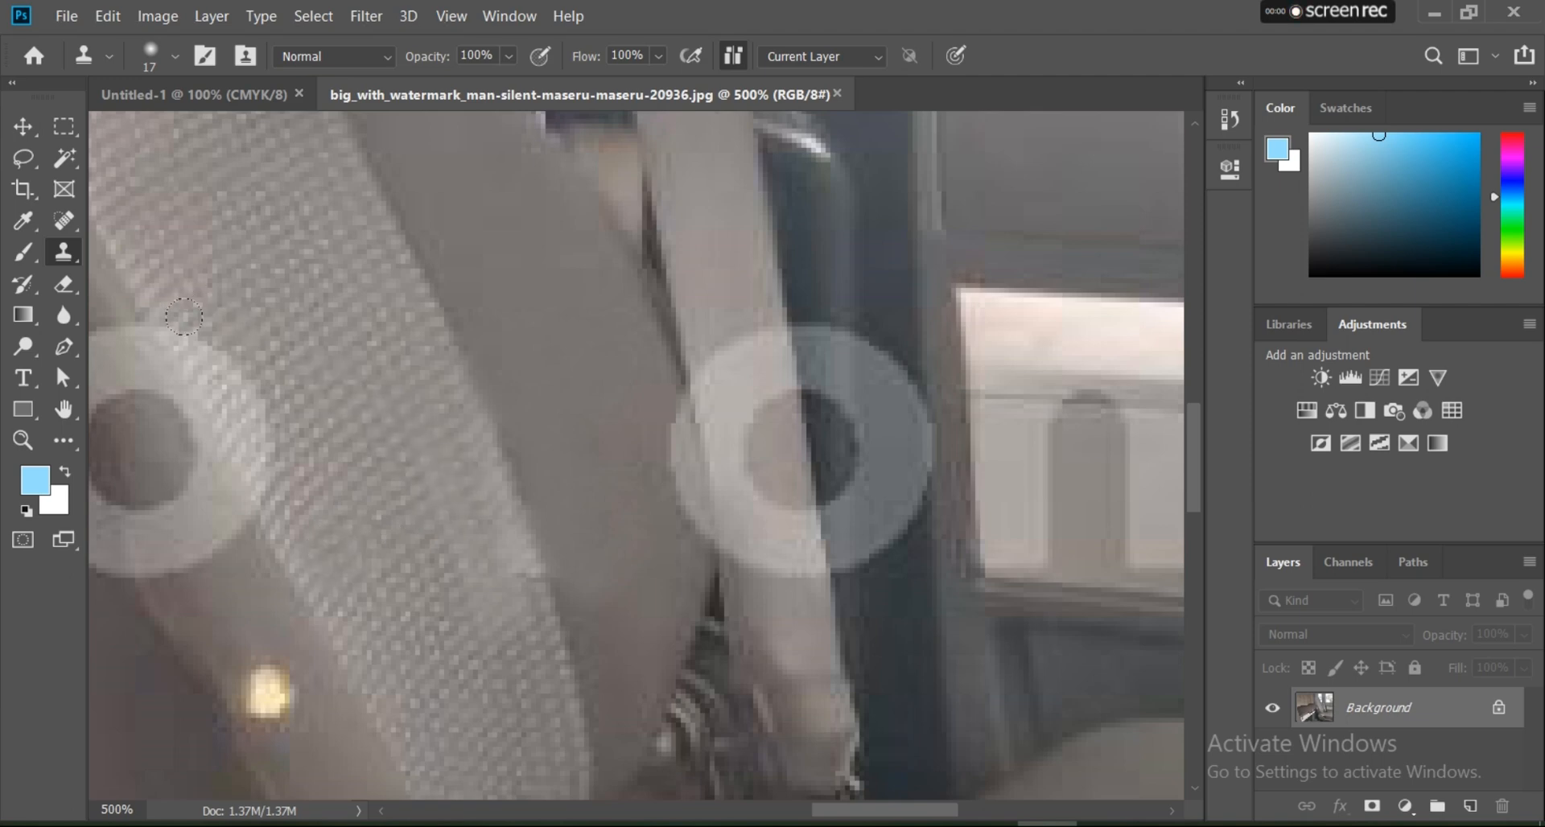
Step: Clone over the edge of the letter o before the dot and touch up the c's leftover marks on the textured fabric
left_click_drag(184, 317, 249, 434)
scroll(325, 394, "down", 2)
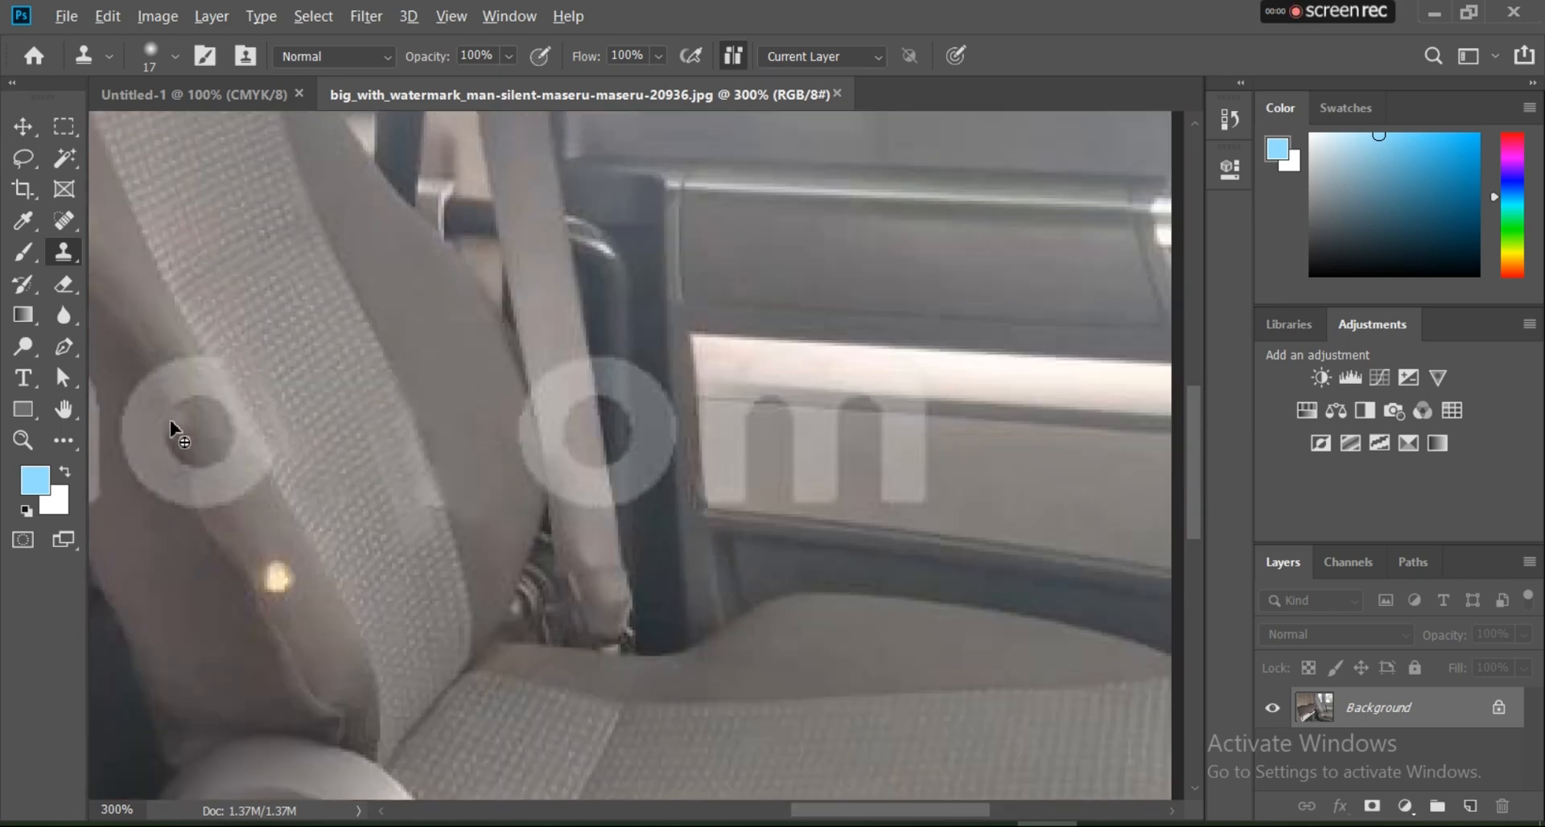
scroll(170, 421, "up", 1)
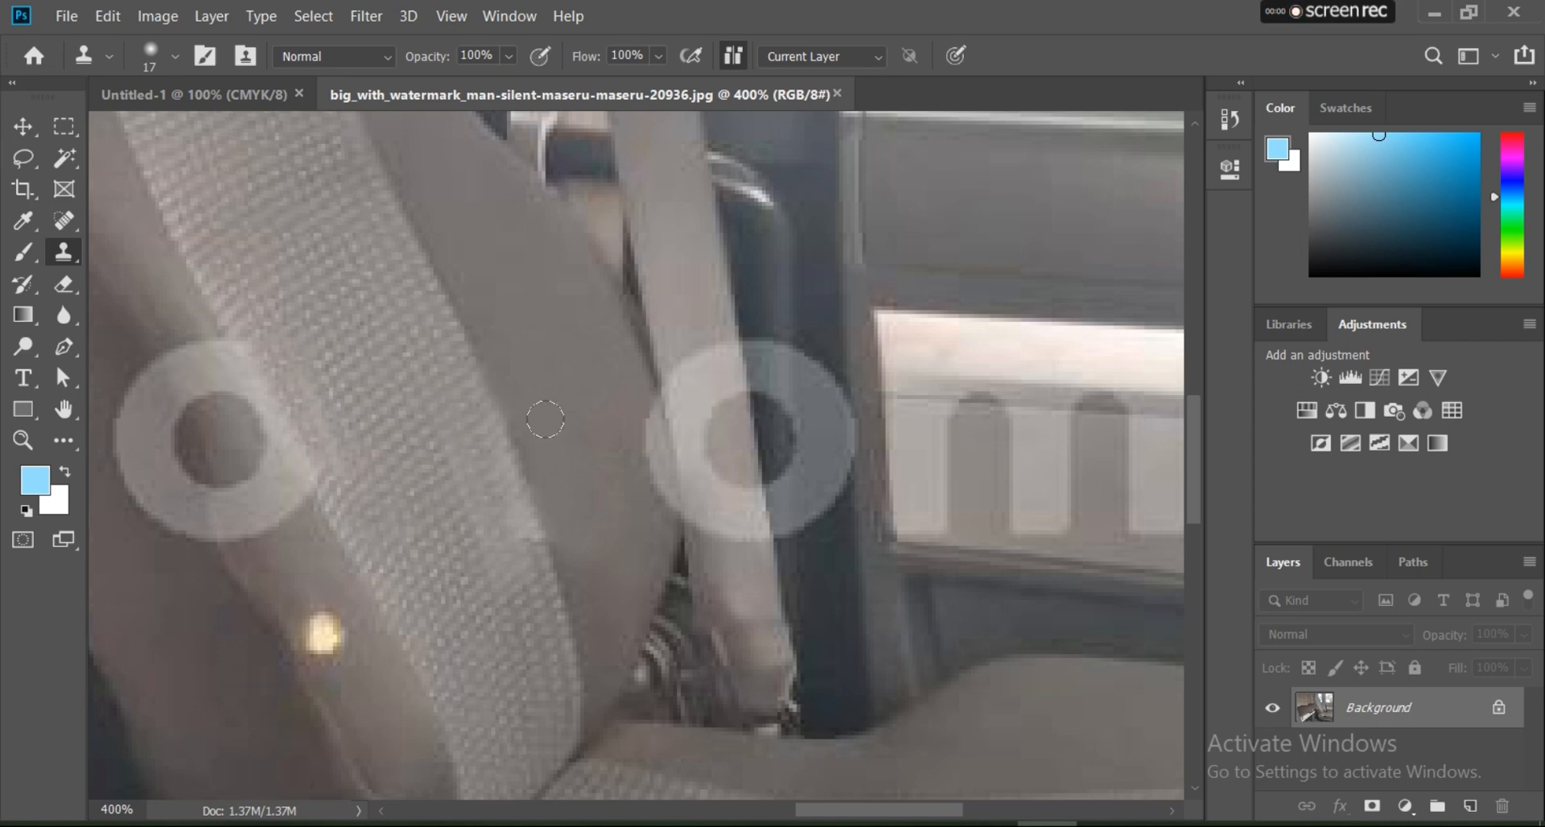
scroll(459, 441, "up", 1)
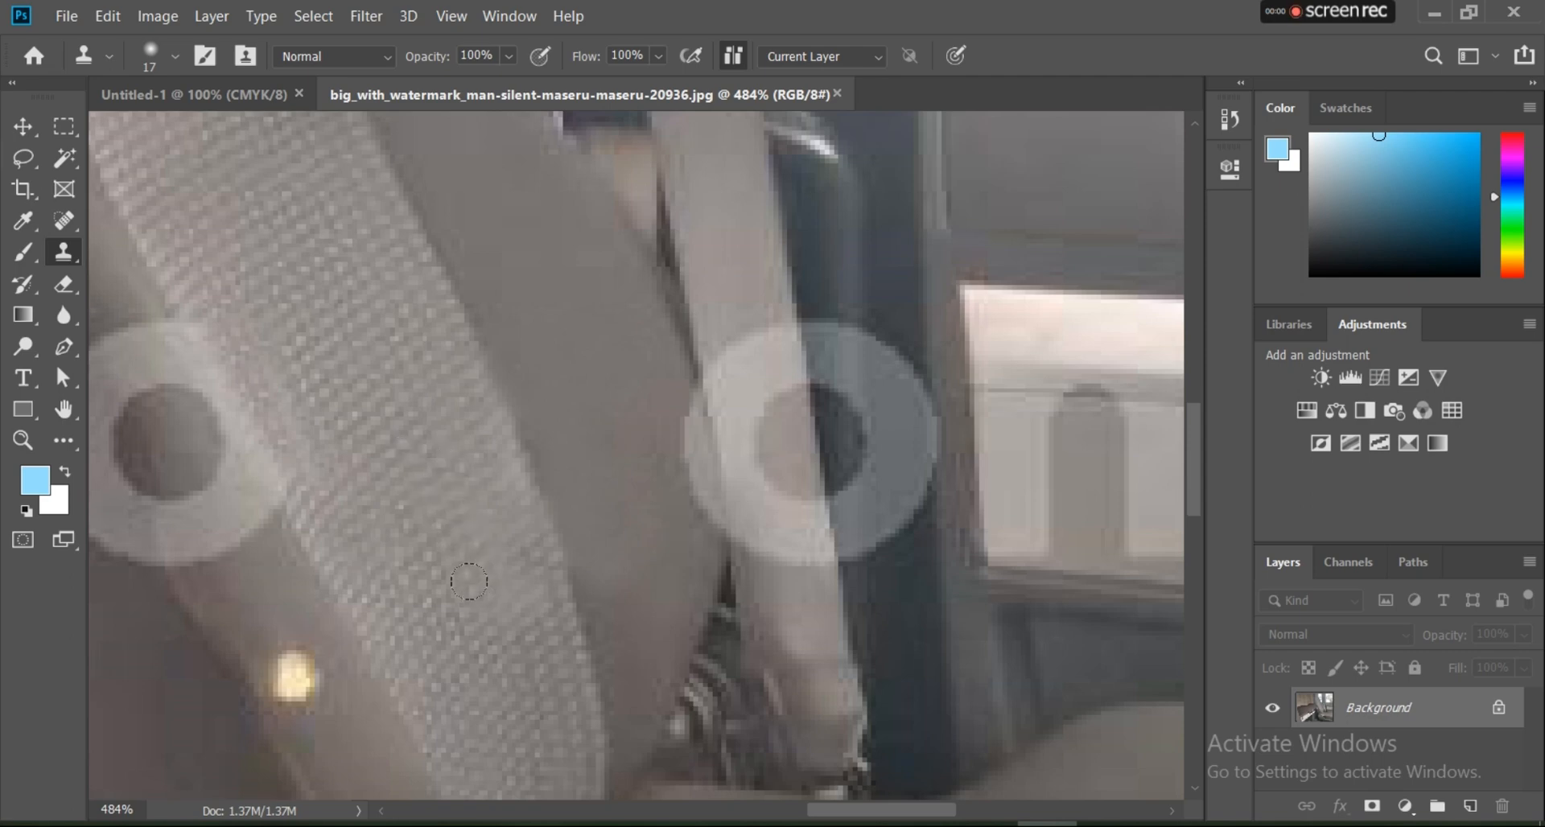
scroll(606, 467, "down", 3)
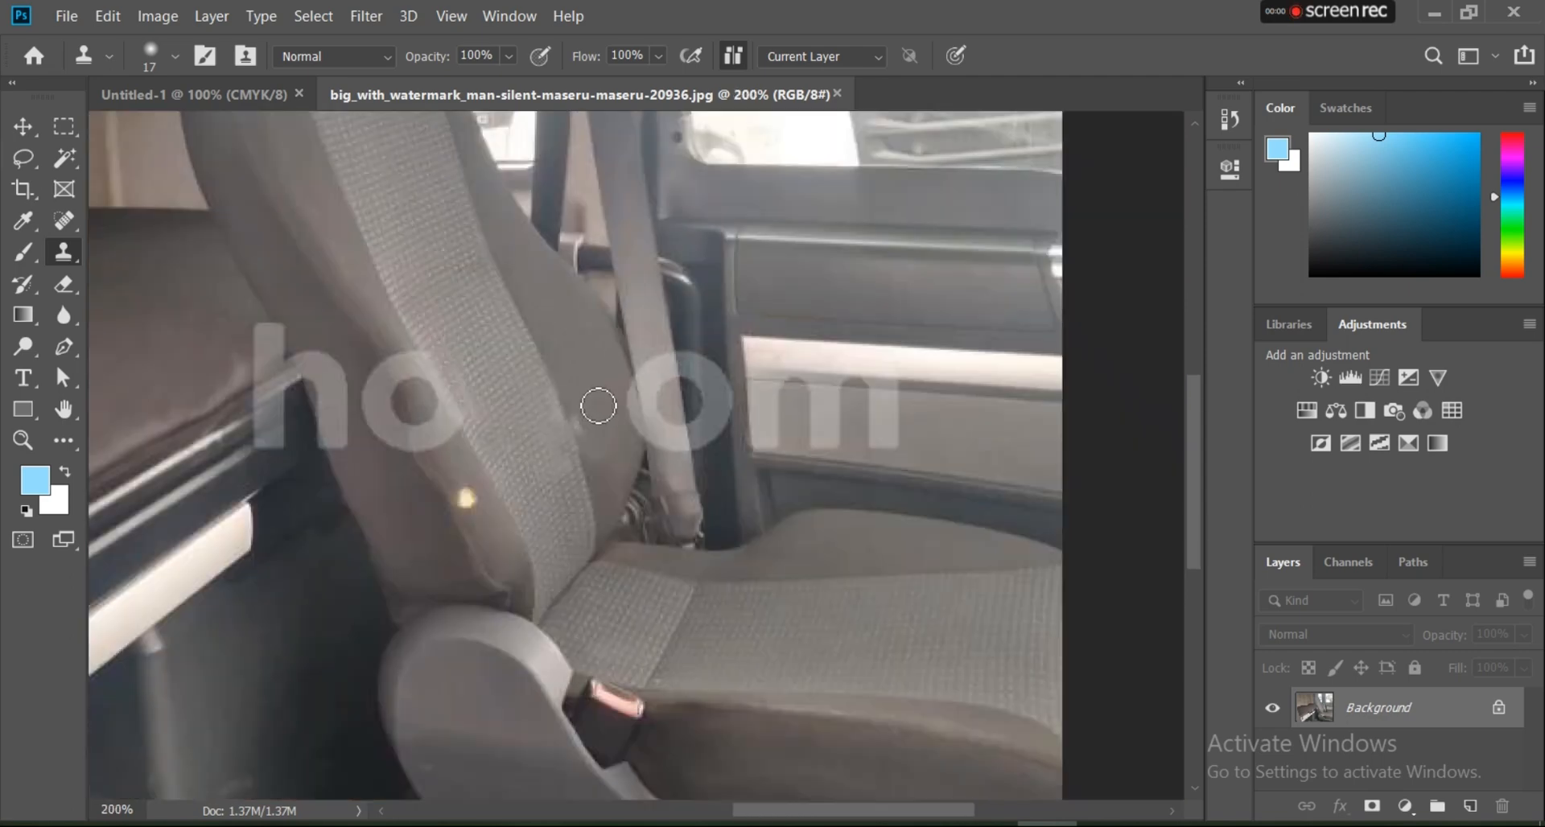
scroll(579, 402, "up", 2)
scroll(585, 407, "up", 1)
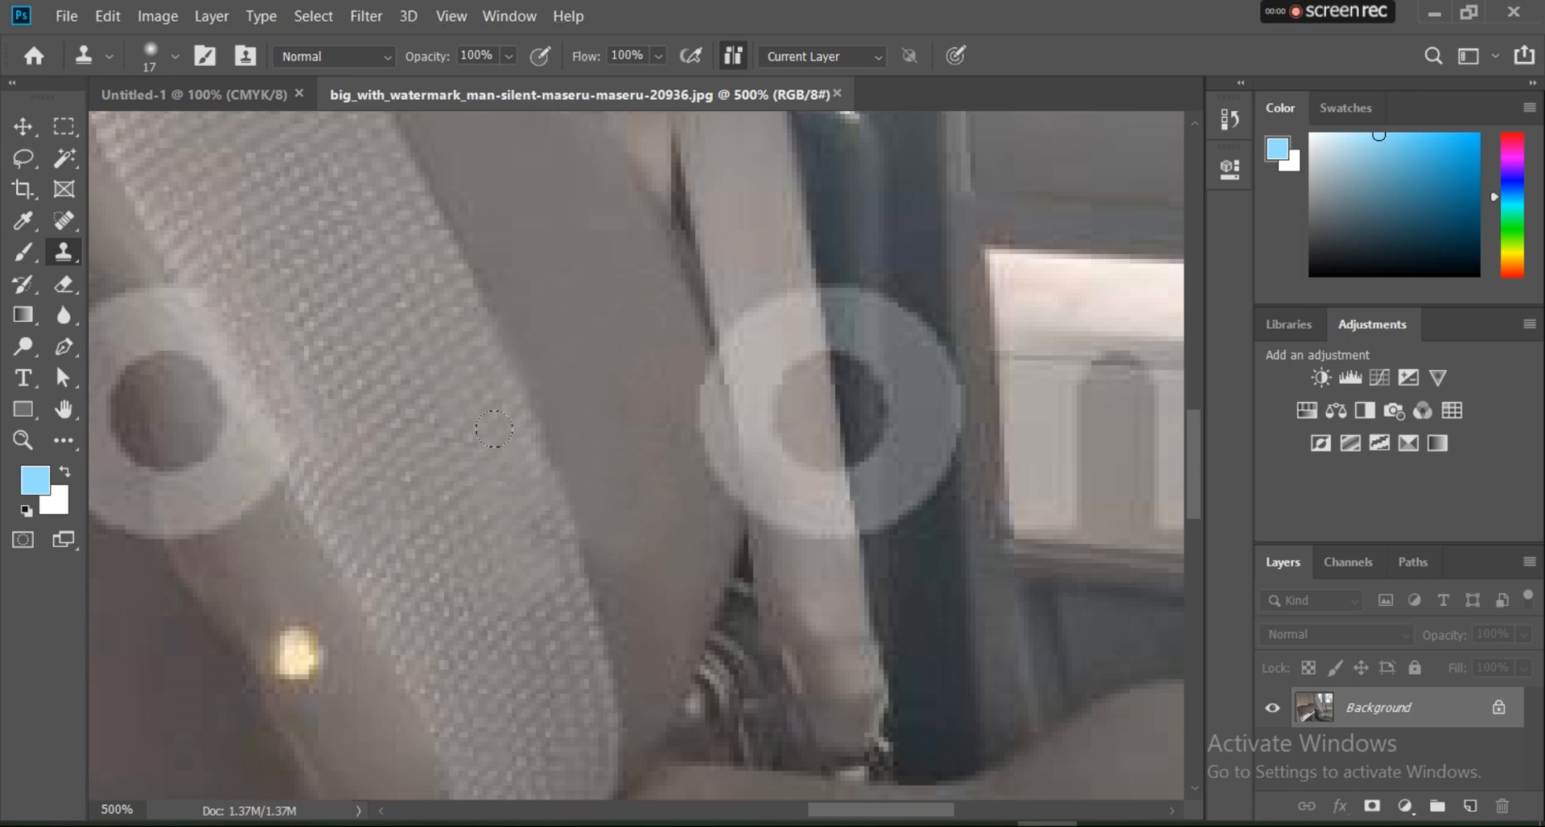
Step: Clone the seat's smooth side and textured fabric edge over the right half of the letter o beside the h
scroll(658, 273, "down", 5)
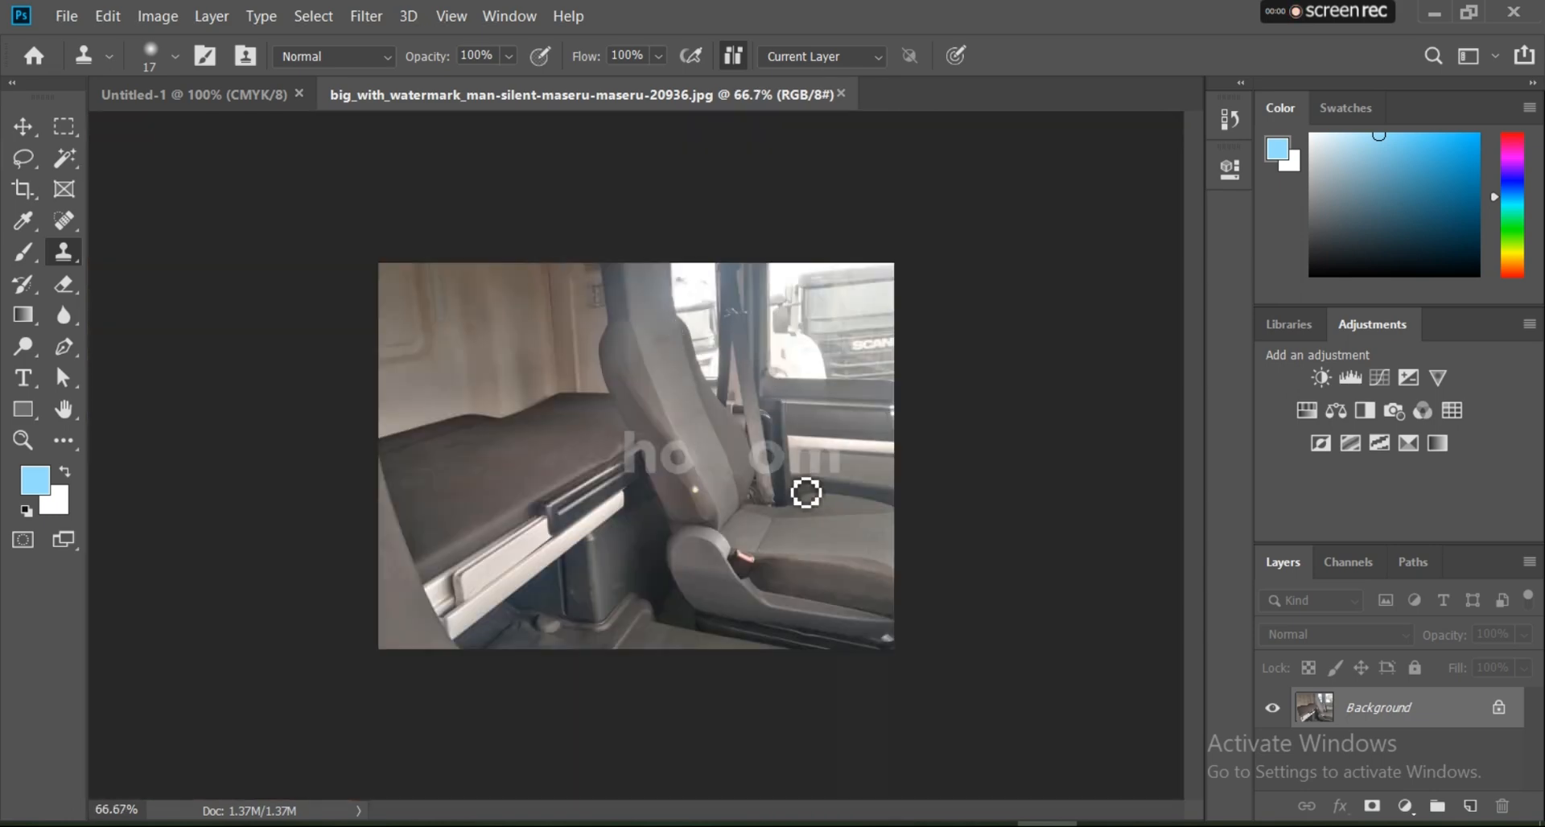
scroll(677, 449, "up", 3)
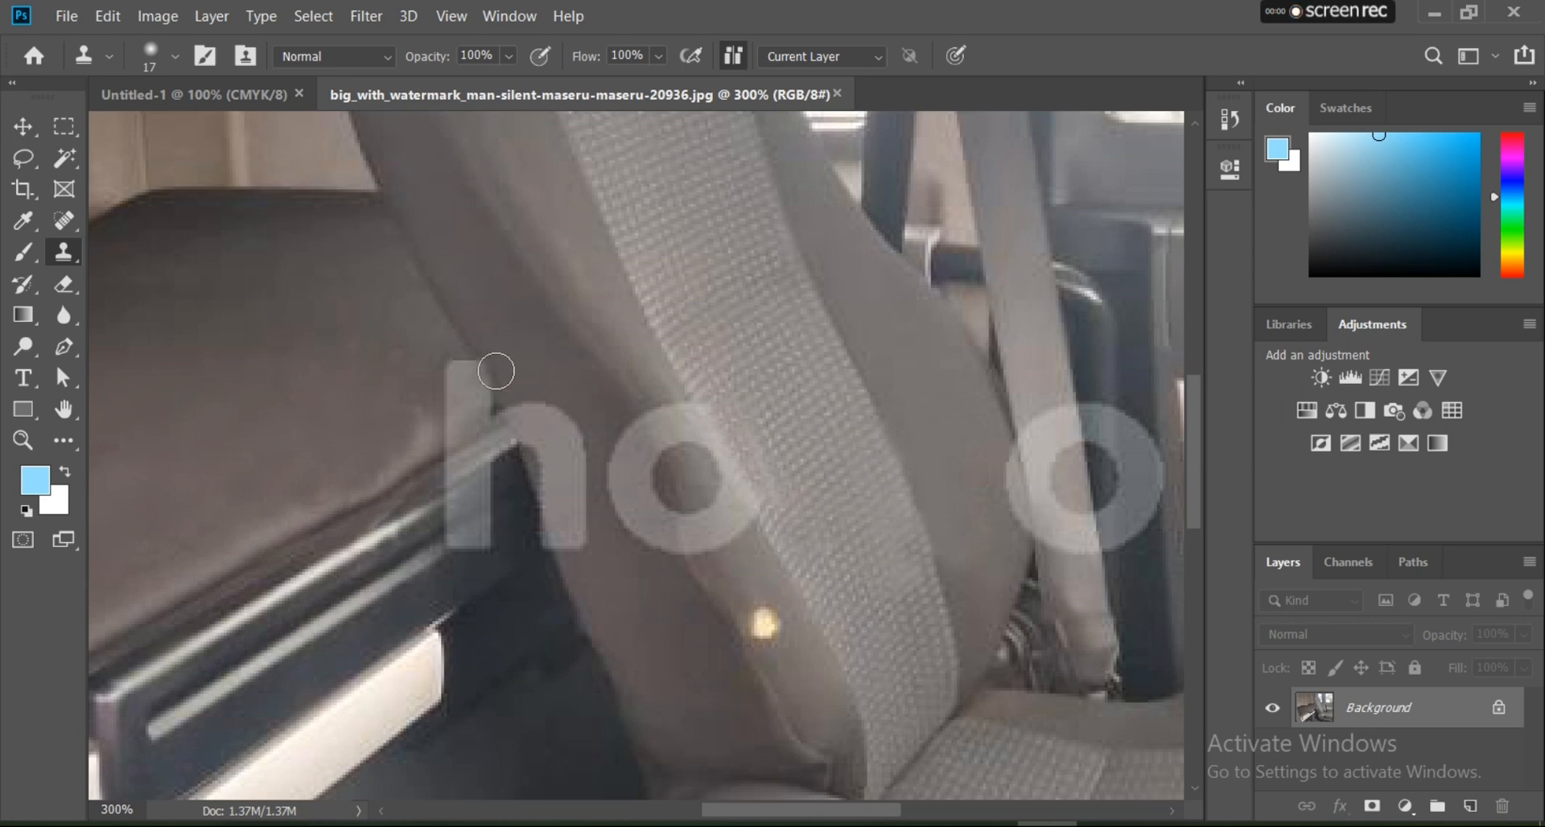
left_click(383, 431, "alt")
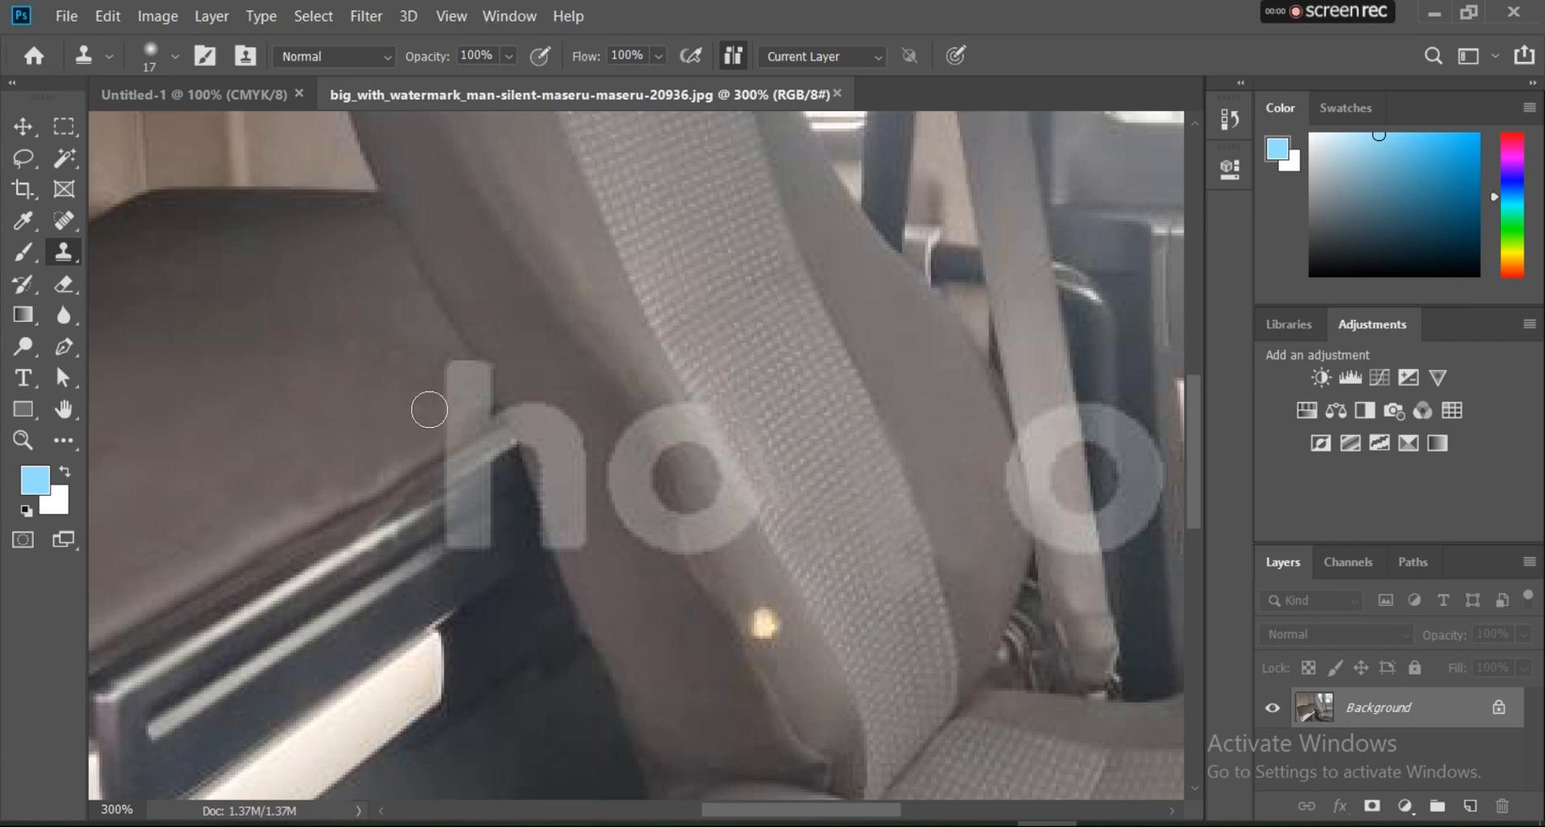
scroll(680, 475, "up", 2)
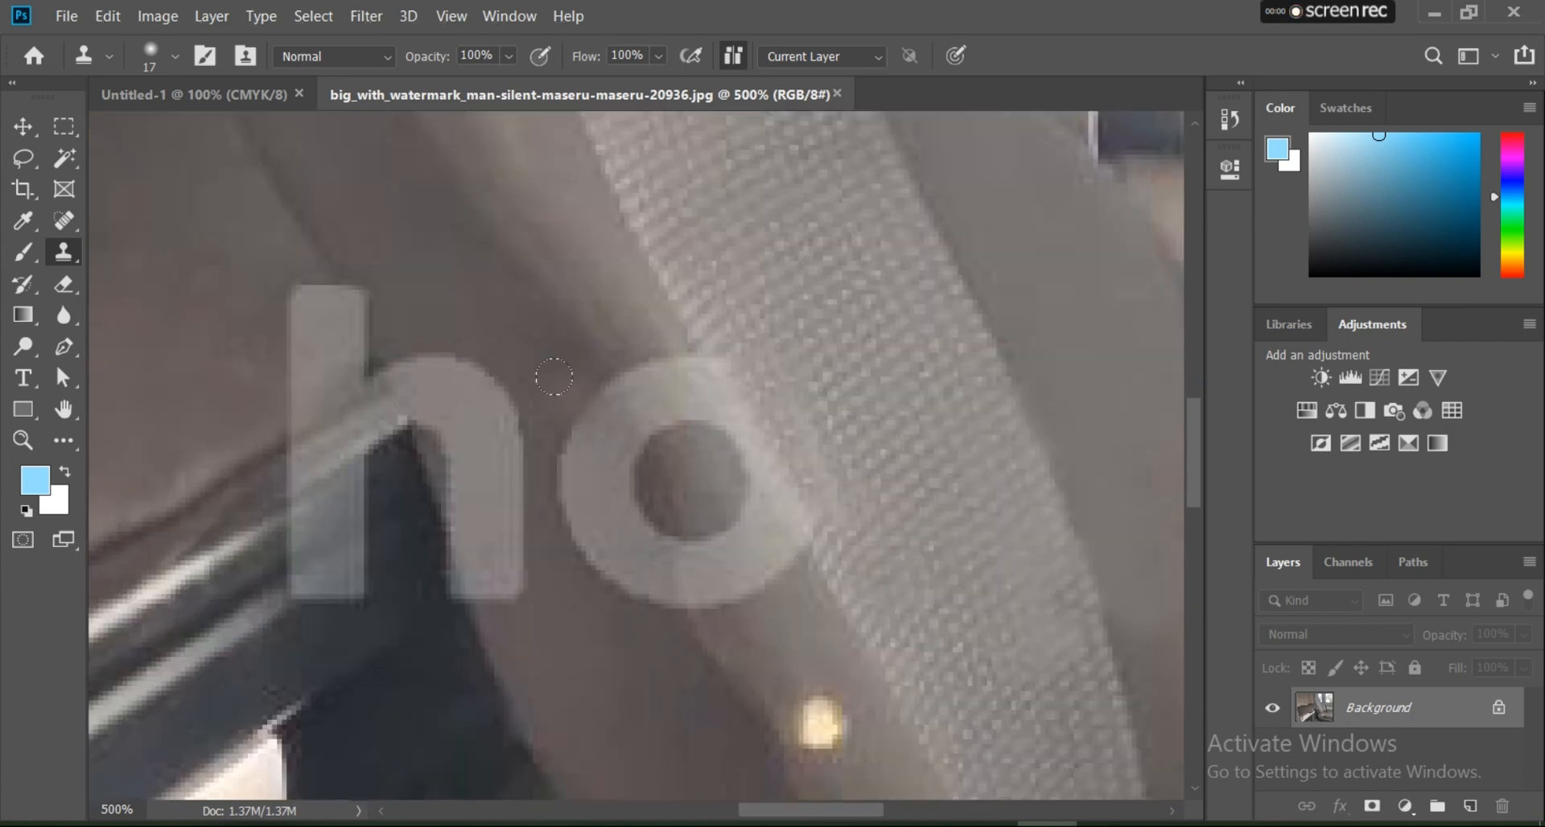
left_click(624, 296, "alt")
left_click_drag(649, 366, 675, 420)
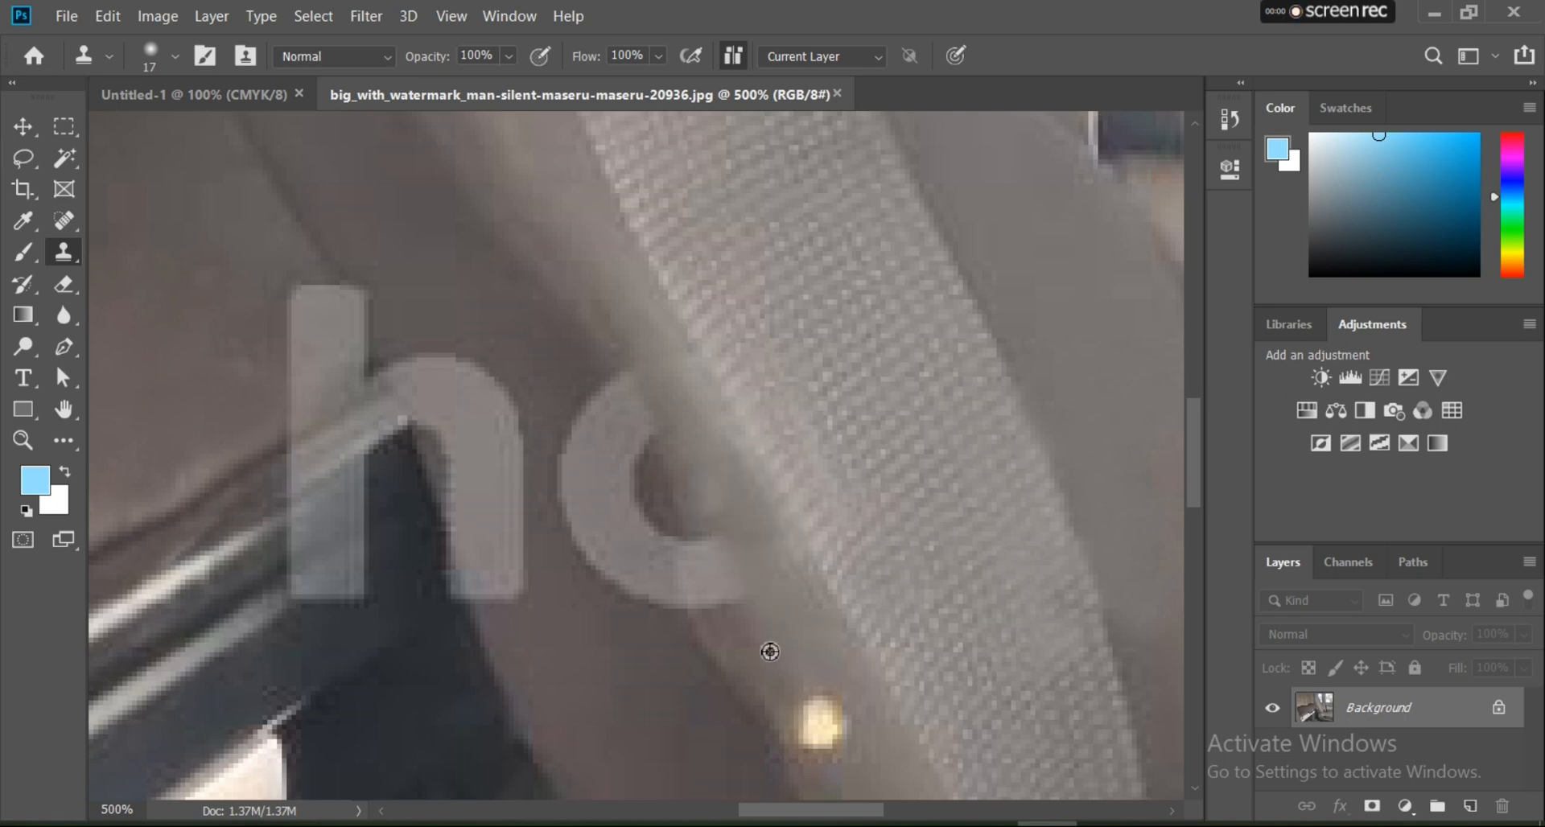
Step: Clone smooth seat surface over the right end of that o's lower curve
left_click(718, 587)
left_click(714, 573)
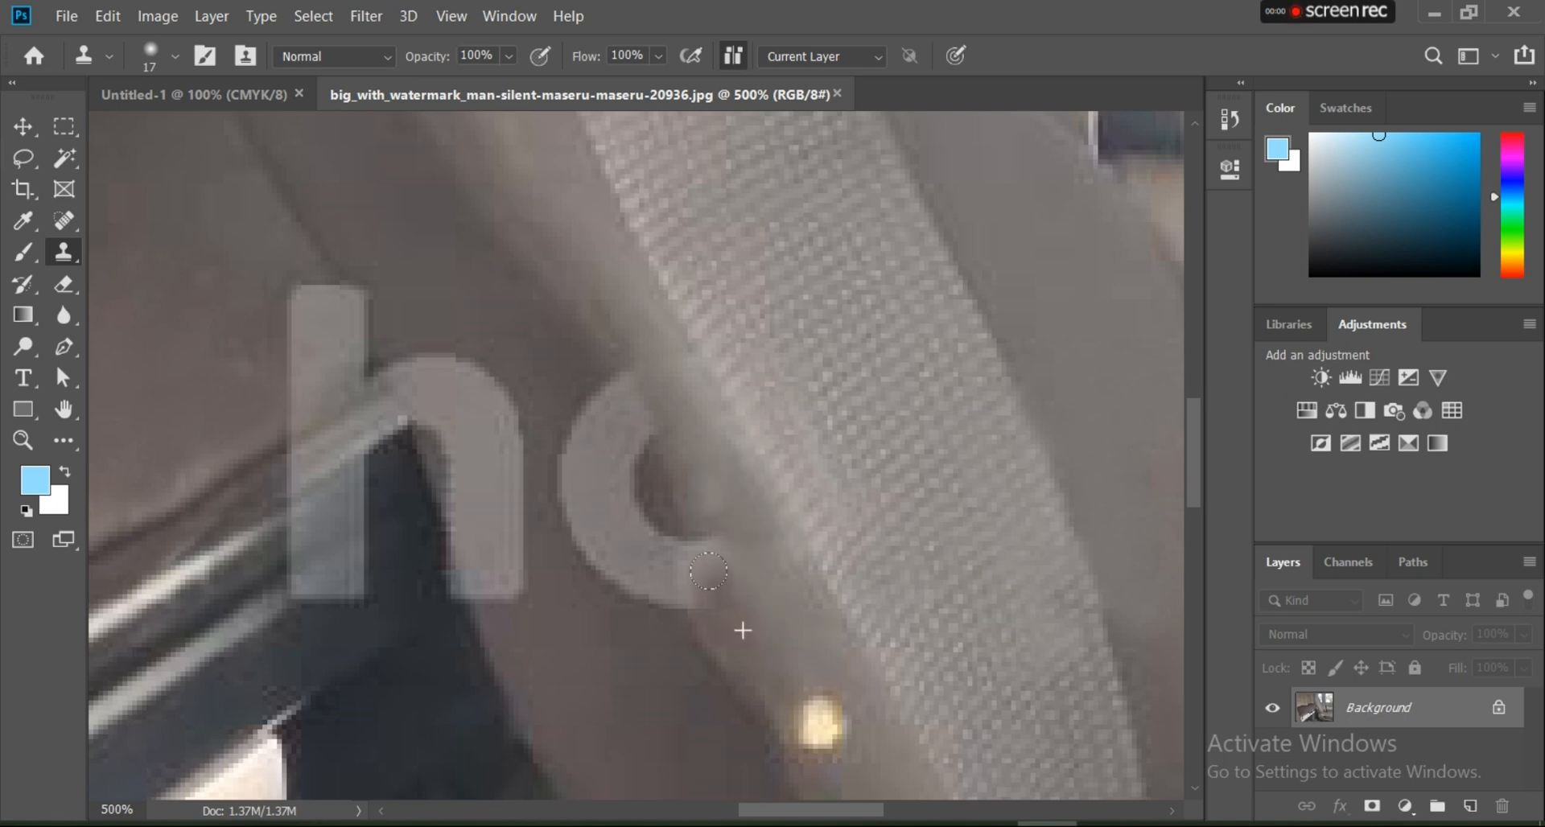
left_click(708, 561)
left_click(702, 549)
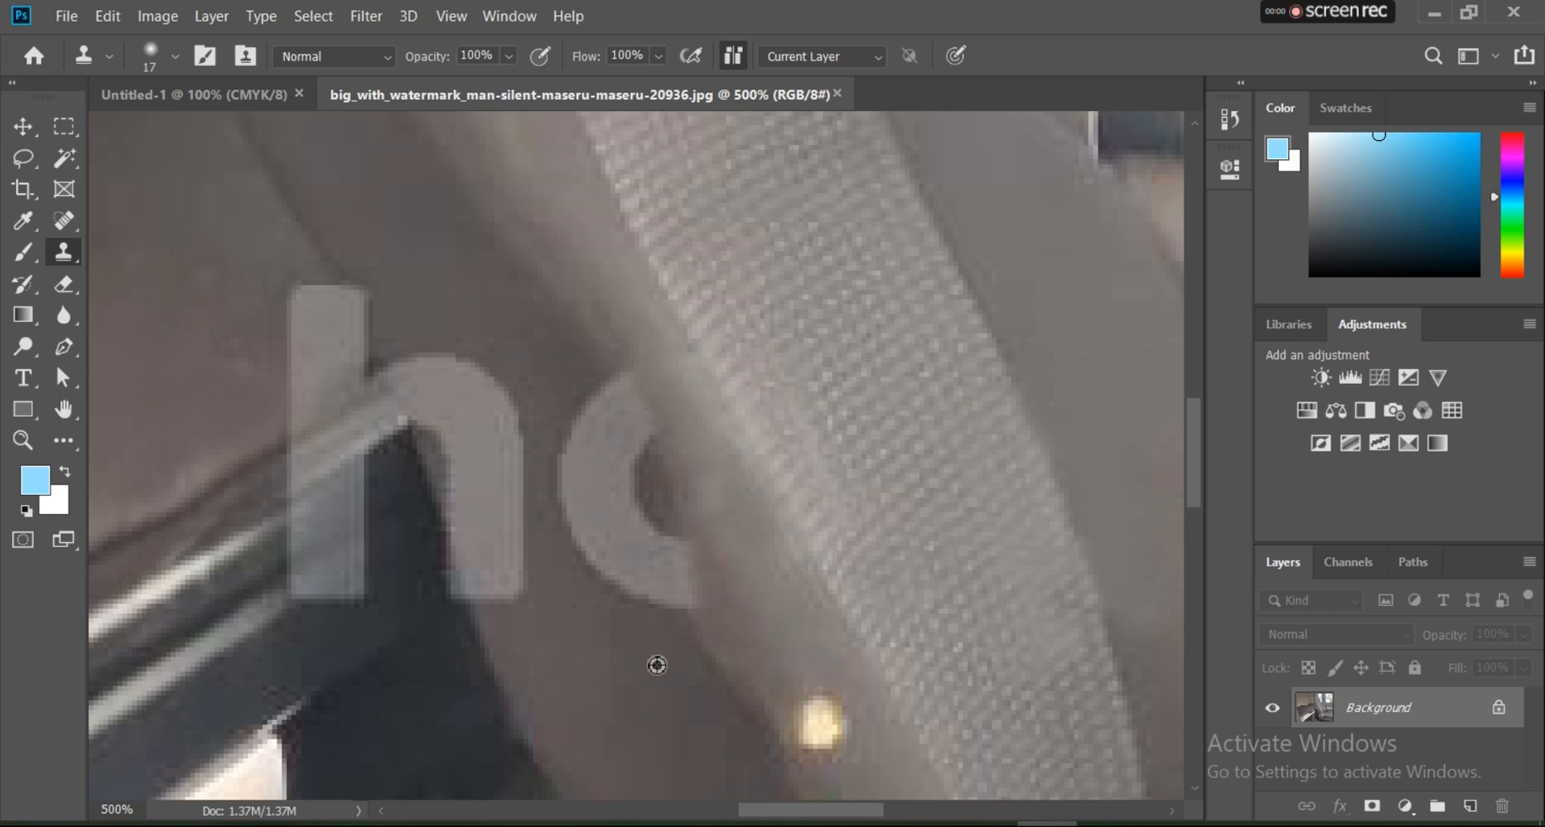
Step: Clone the darker seat side over the lower and left curves of the o and its leftover upper tip
left_click(619, 638, "alt")
mouse_move(654, 585)
left_mouse_down()
mouse_move(625, 580)
mouse_move(655, 528)
mouse_move(590, 553)
mouse_move(605, 524)
left_mouse_up()
left_click(610, 622, "alt")
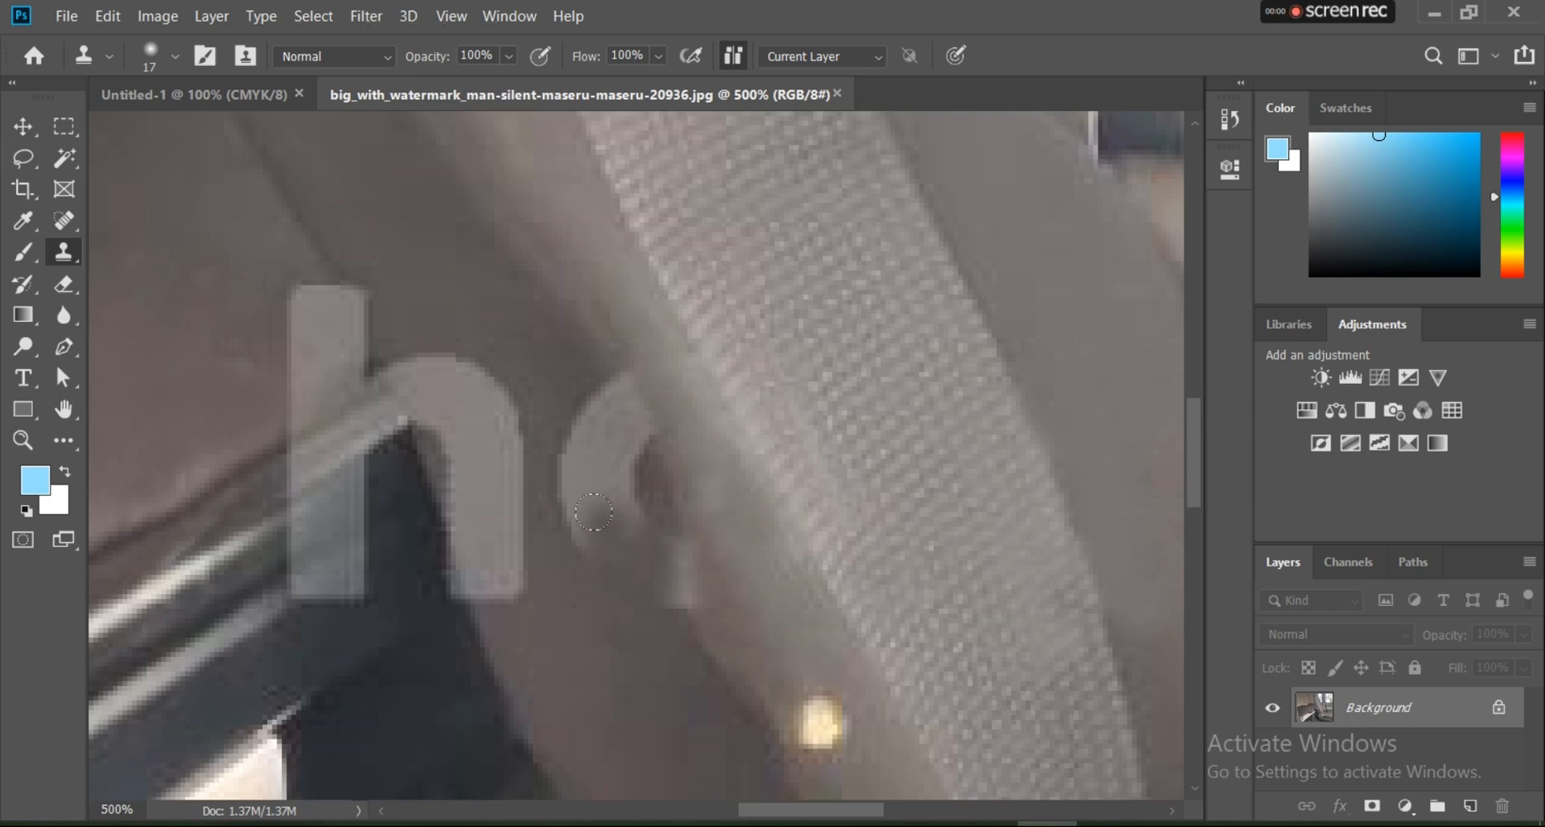
left_click(610, 523)
left_click(607, 609, "alt")
left_click(663, 590)
mouse_move(644, 581)
left_mouse_down()
mouse_move(658, 535)
mouse_move(632, 521)
mouse_move(621, 543)
mouse_move(611, 427)
left_mouse_up()
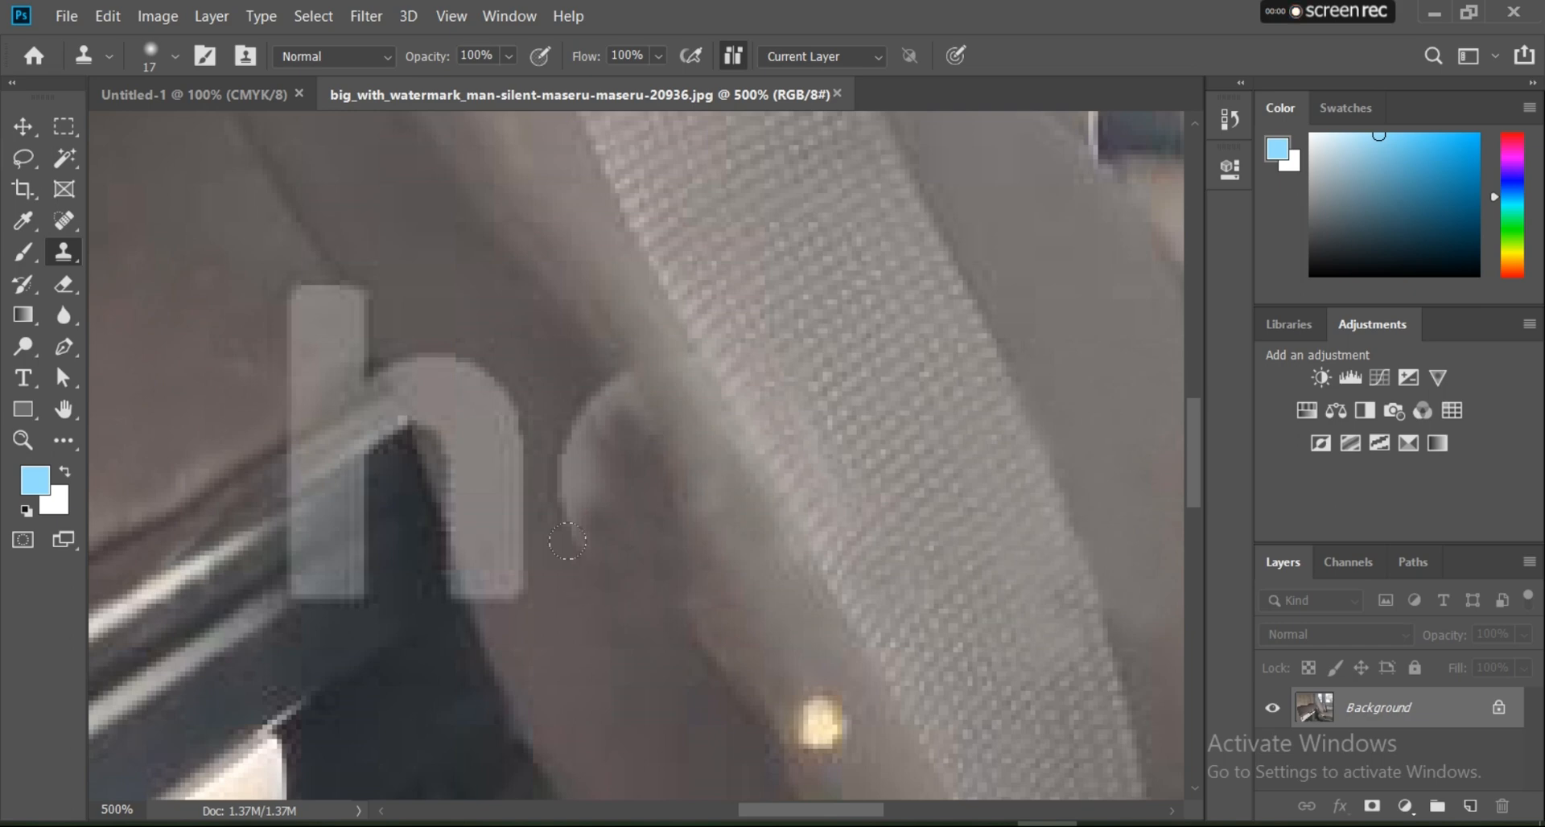
mouse_move(567, 541)
left_mouse_down()
mouse_move(572, 457)
mouse_move(604, 557)
mouse_move(569, 372)
left_mouse_up()
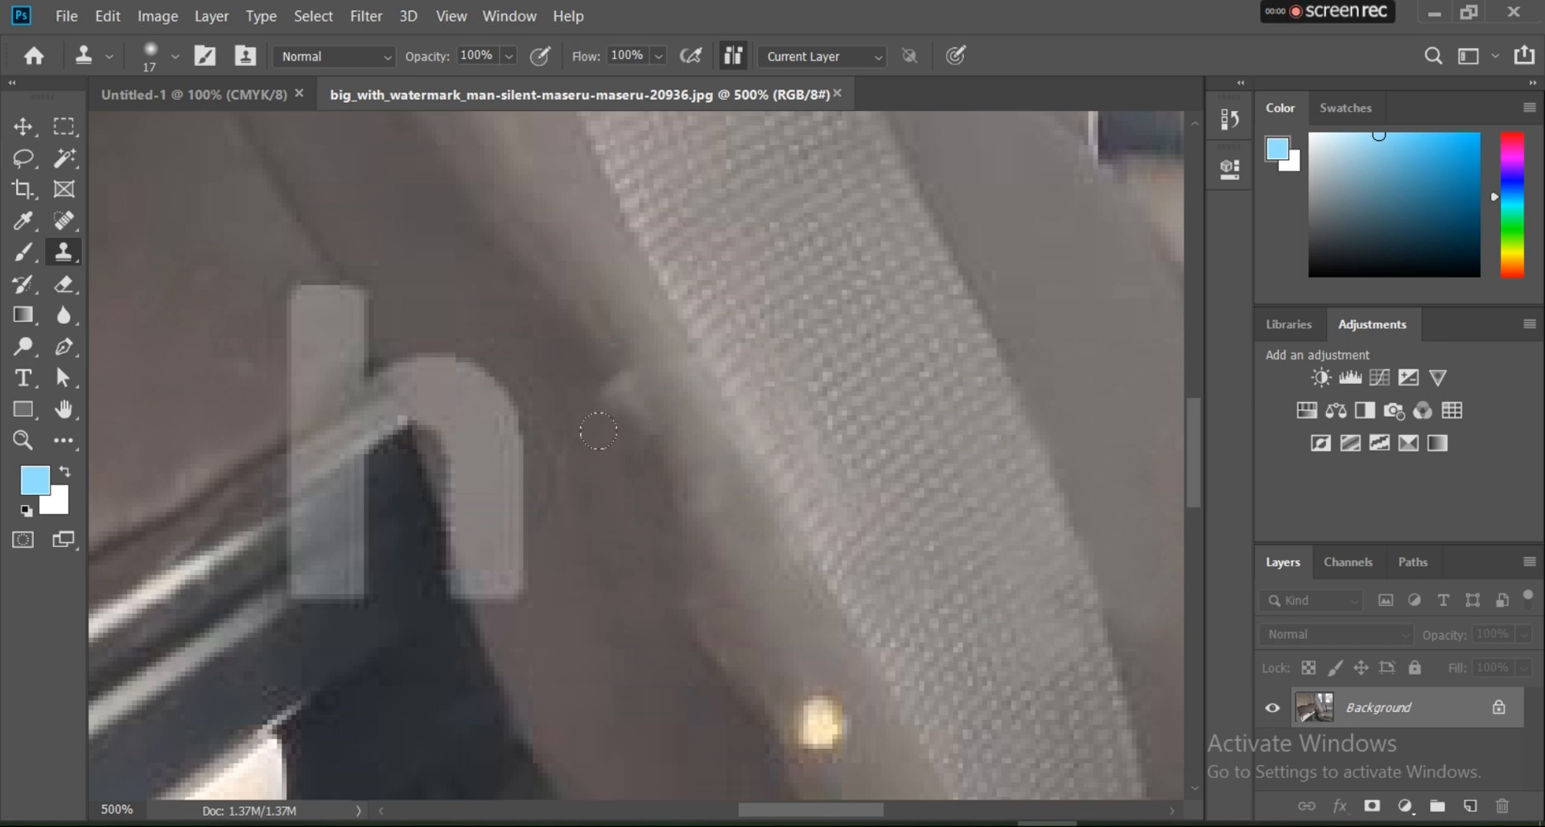
left_click_drag(597, 432, 624, 395)
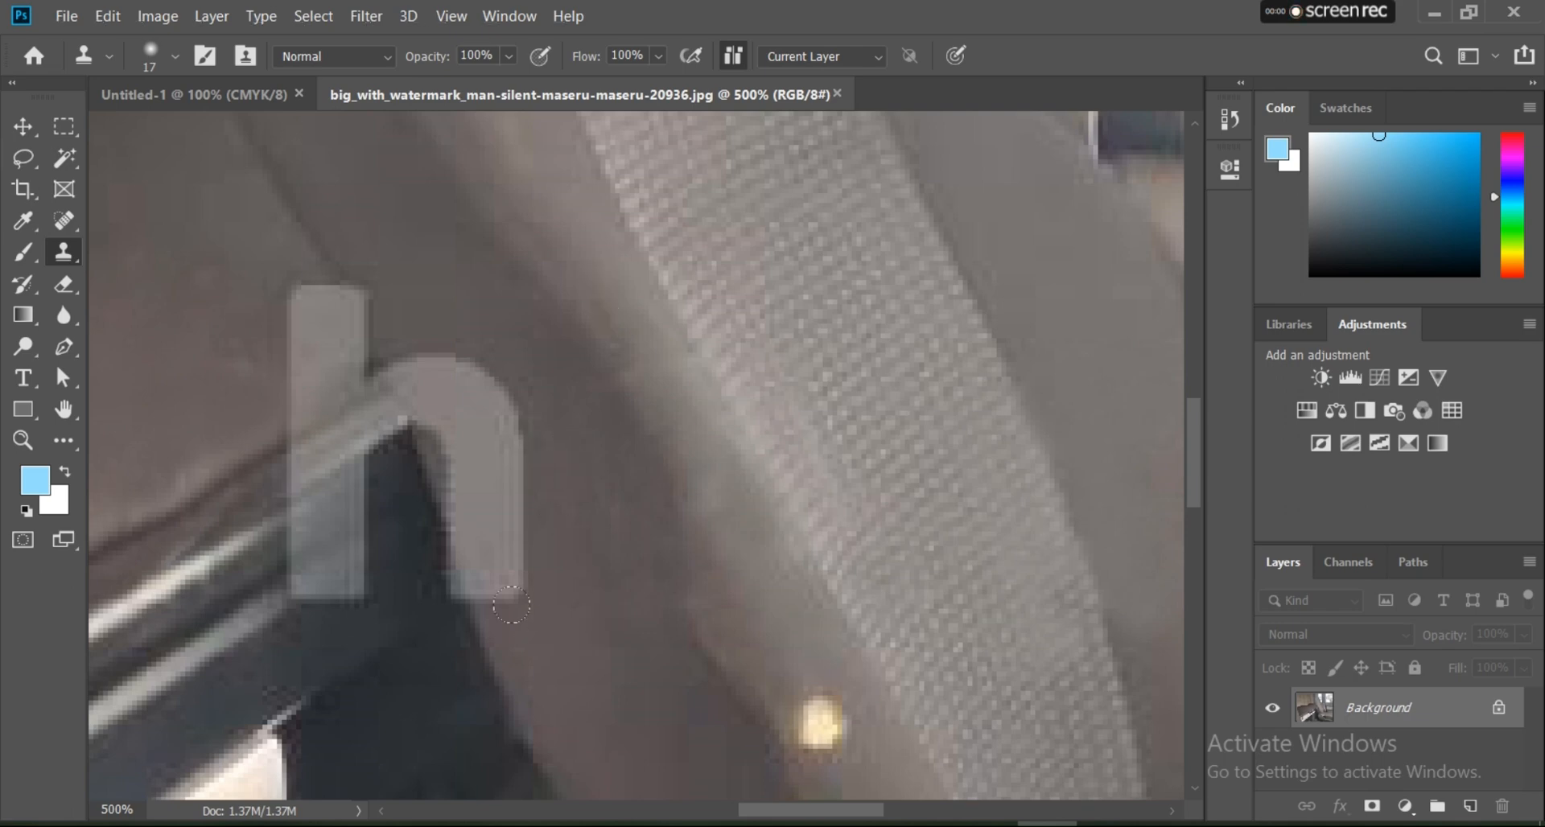
Step: Clone dark seat surface over the right leg and arch of the letter h
mouse_move(511, 604)
left_mouse_down()
mouse_move(495, 487)
mouse_move(554, 592)
left_mouse_up()
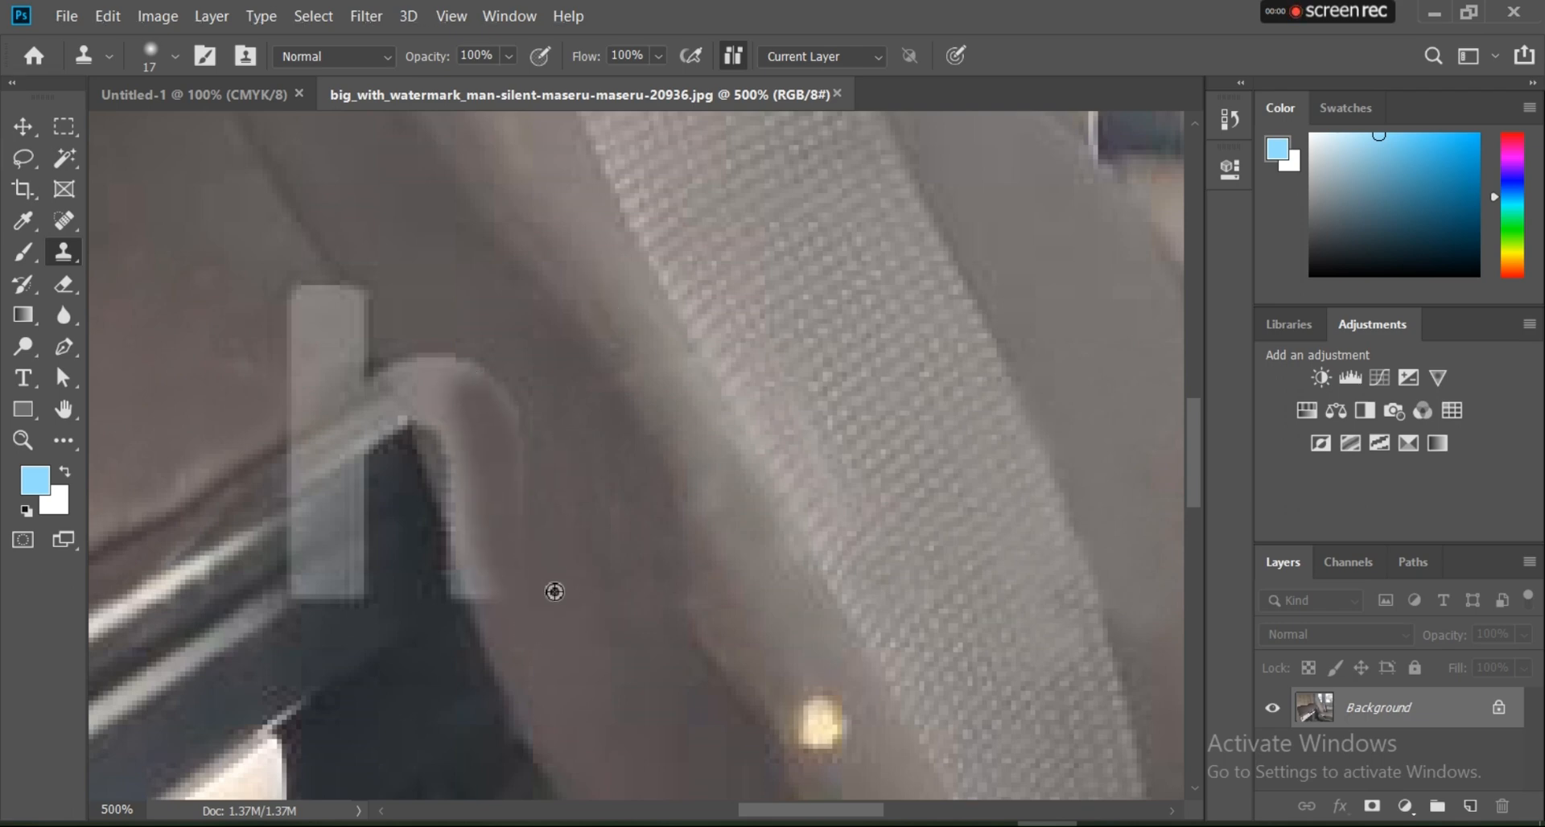
left_click_drag(515, 470, 503, 457)
mouse_move(468, 387)
left_mouse_down()
mouse_move(439, 356)
mouse_move(418, 391)
mouse_move(452, 475)
left_mouse_up()
left_click(425, 311, "alt")
left_click(545, 658, "alt")
left_click(469, 643)
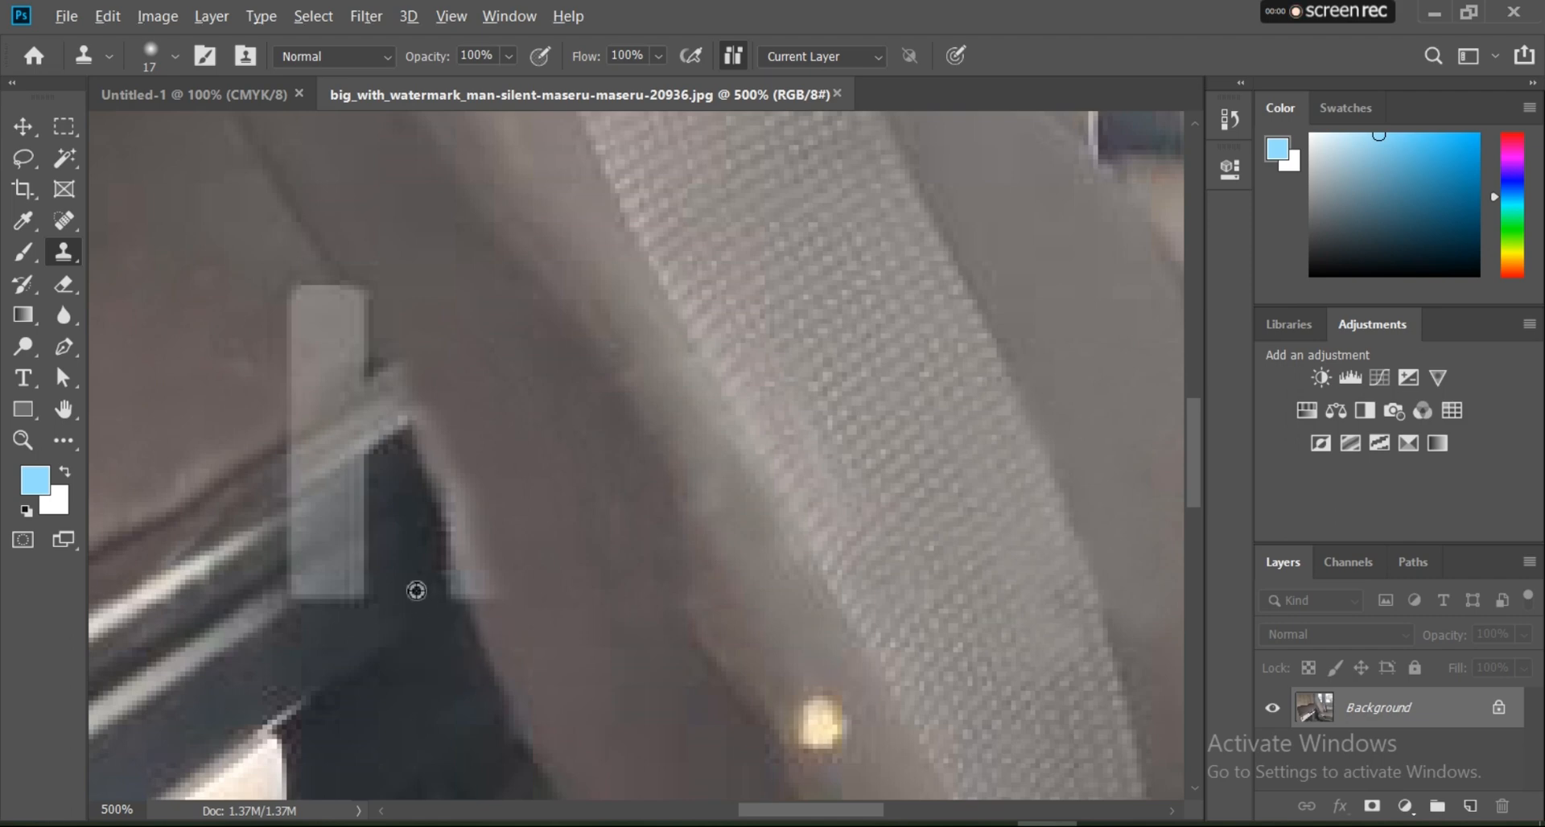
Step: Clone the dark background over the h's right-leg remnant and rebuild the seat's outer edge with seat surface
left_click(419, 592, "alt")
left_click_drag(450, 593, 434, 527)
left_click(525, 637, "alt")
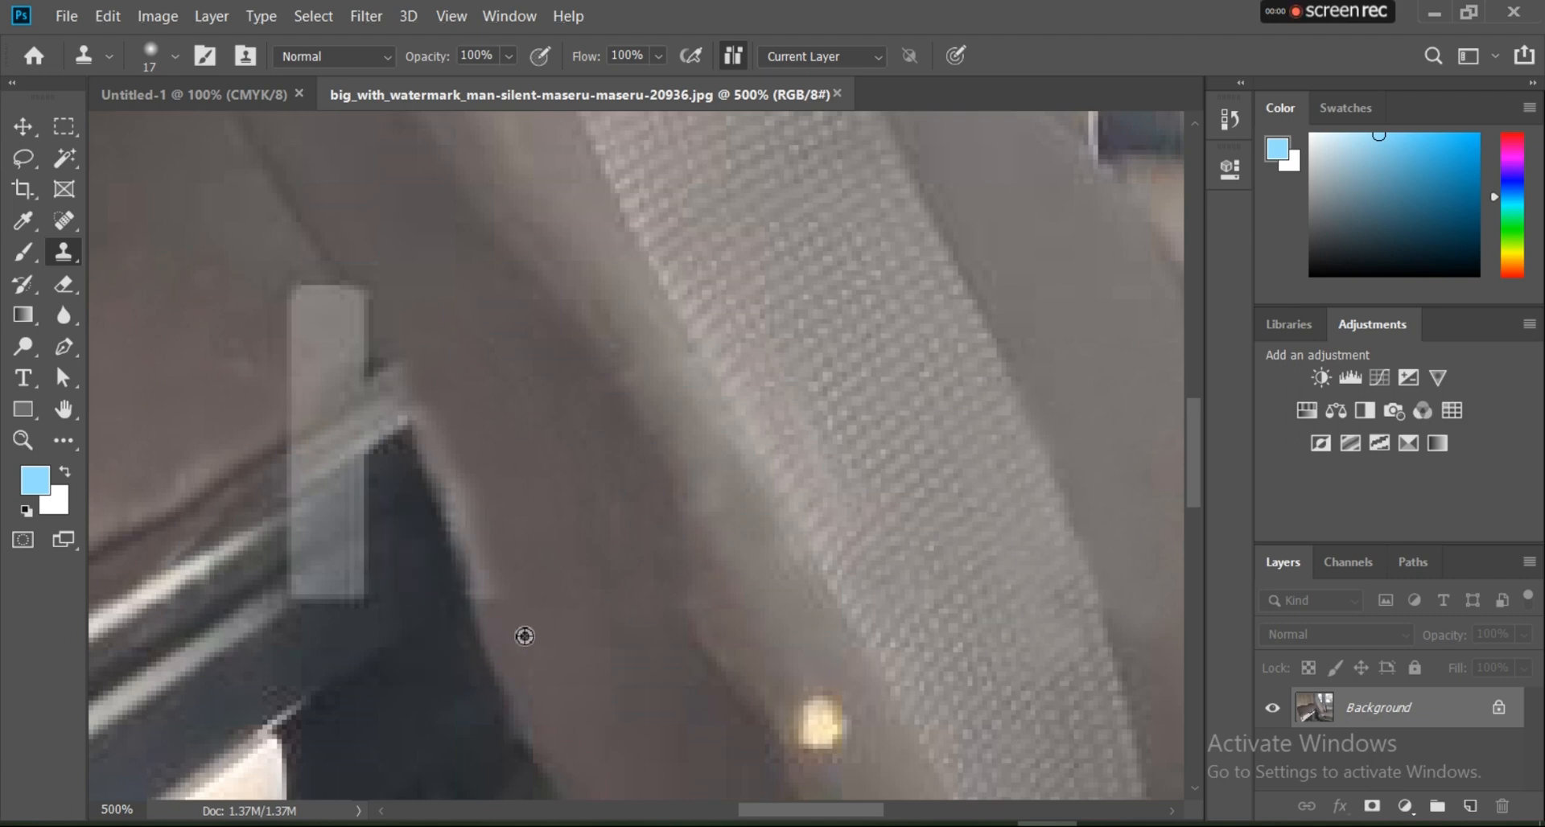
left_click_drag(496, 587, 452, 497)
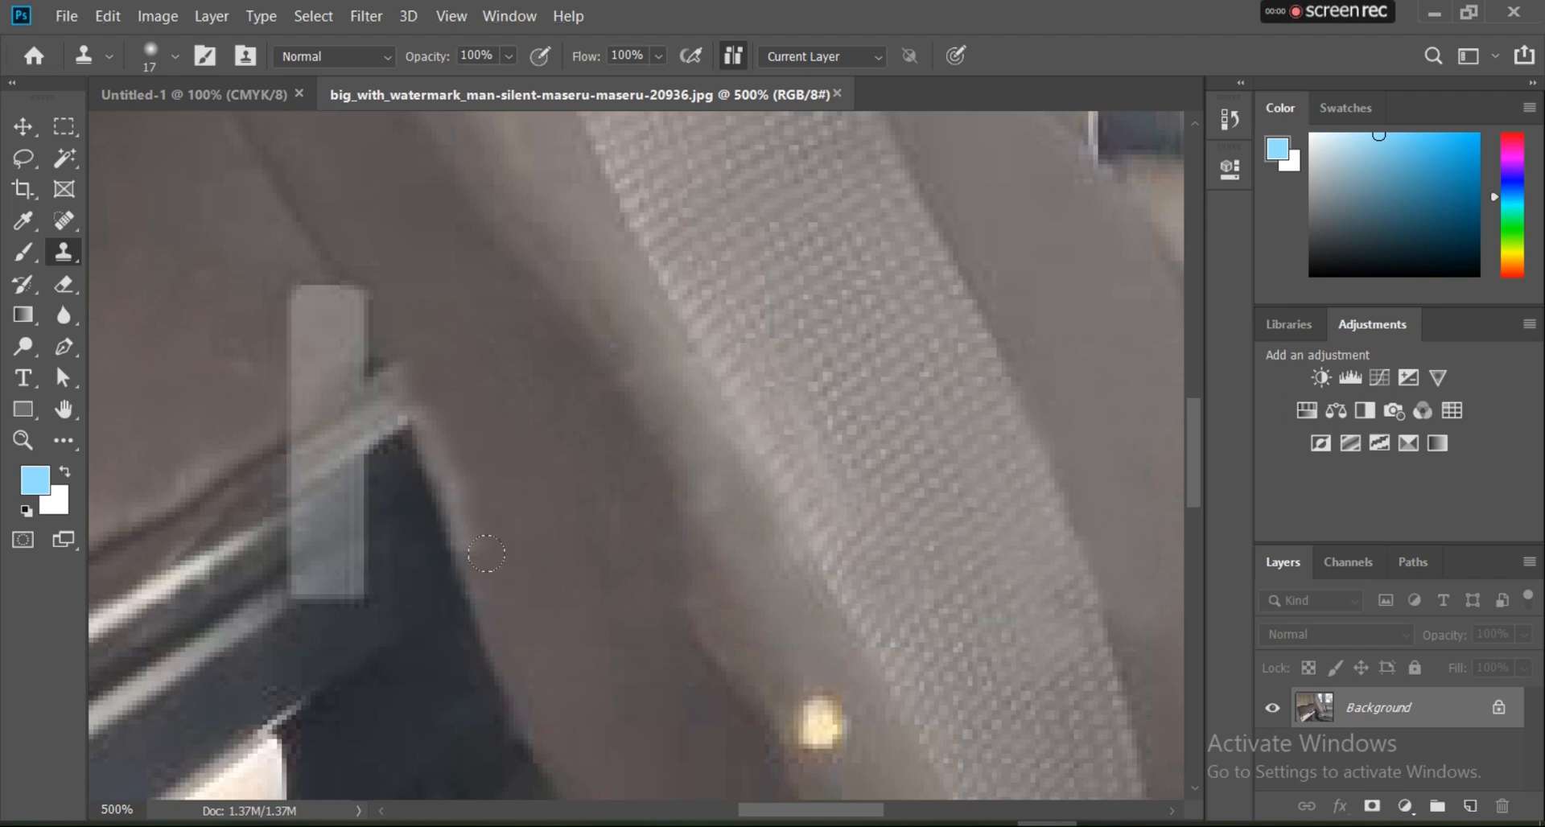
left_click_drag(486, 553, 444, 442)
left_click_drag(465, 516, 432, 424)
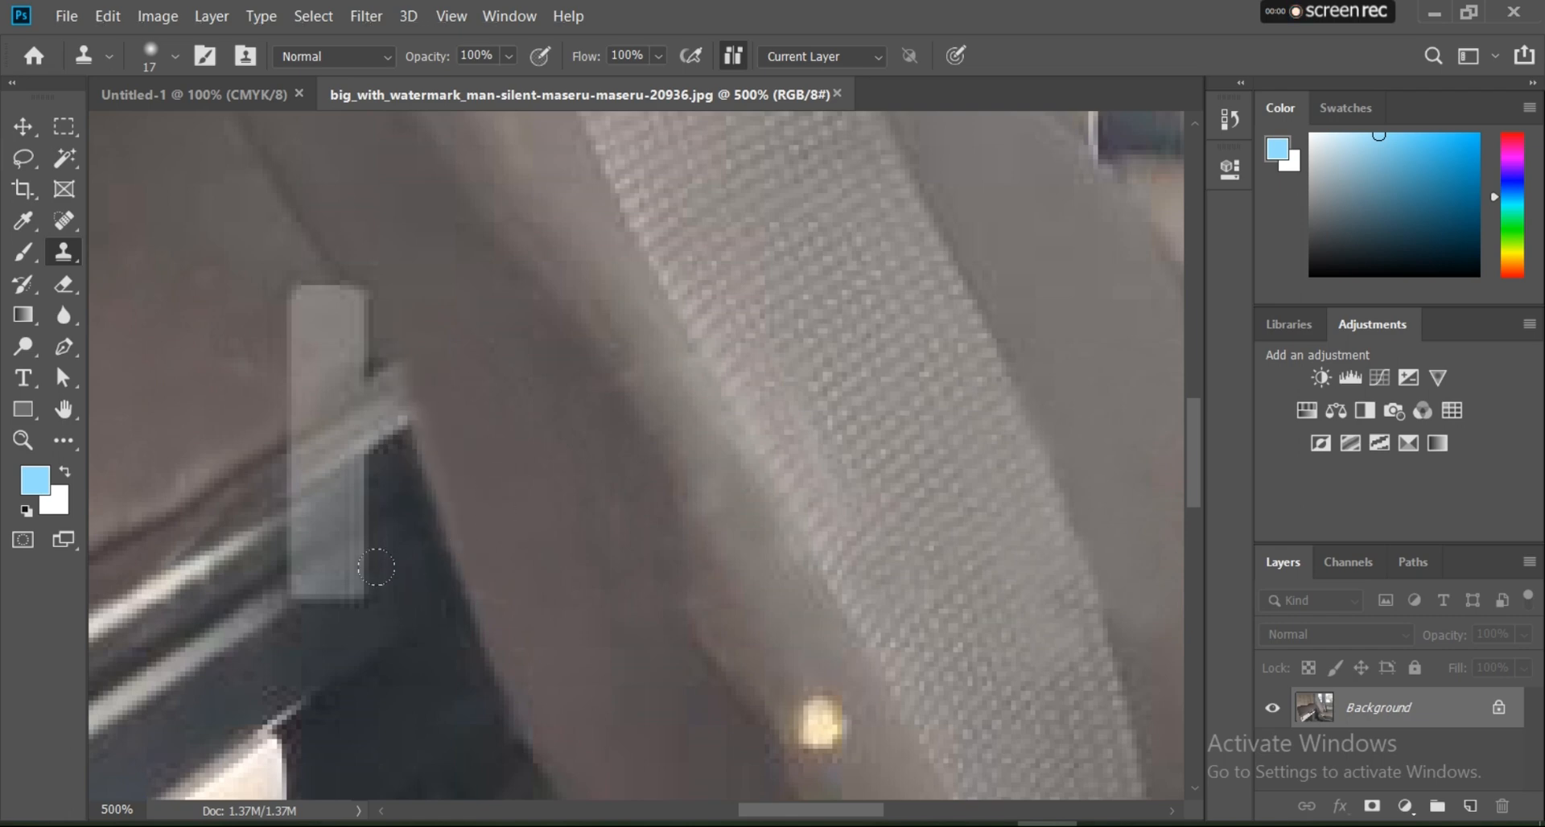
Step: Clone the dark panel over the lower part of the h's stem
left_click(329, 655, "alt")
left_click_drag(324, 619, 364, 576)
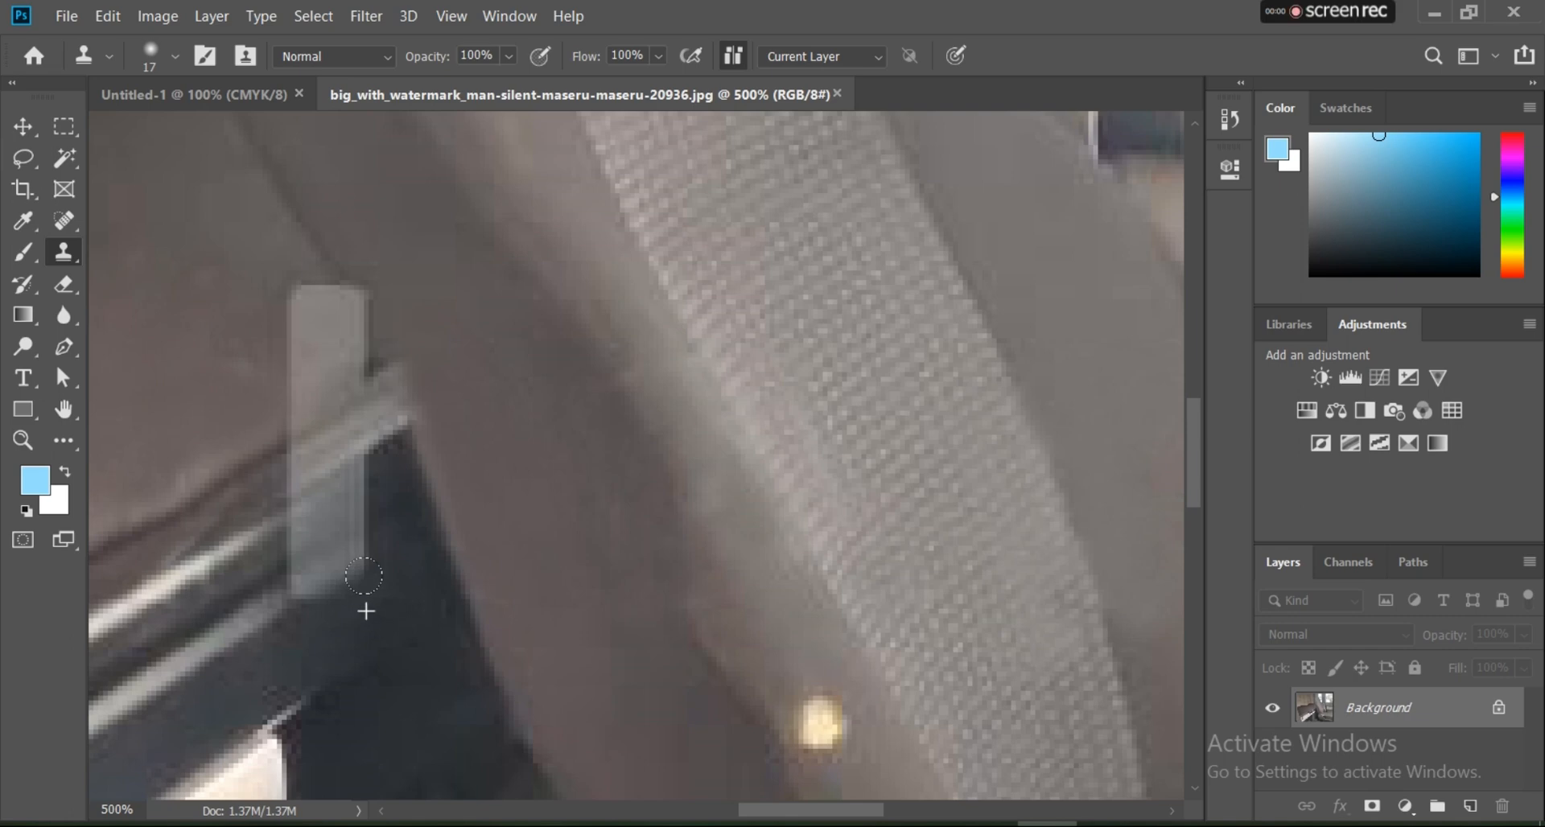
left_click(373, 515, "alt")
mouse_move(356, 500)
left_mouse_down()
mouse_move(351, 553)
mouse_move(309, 554)
left_mouse_up()
left_click(389, 507, "alt")
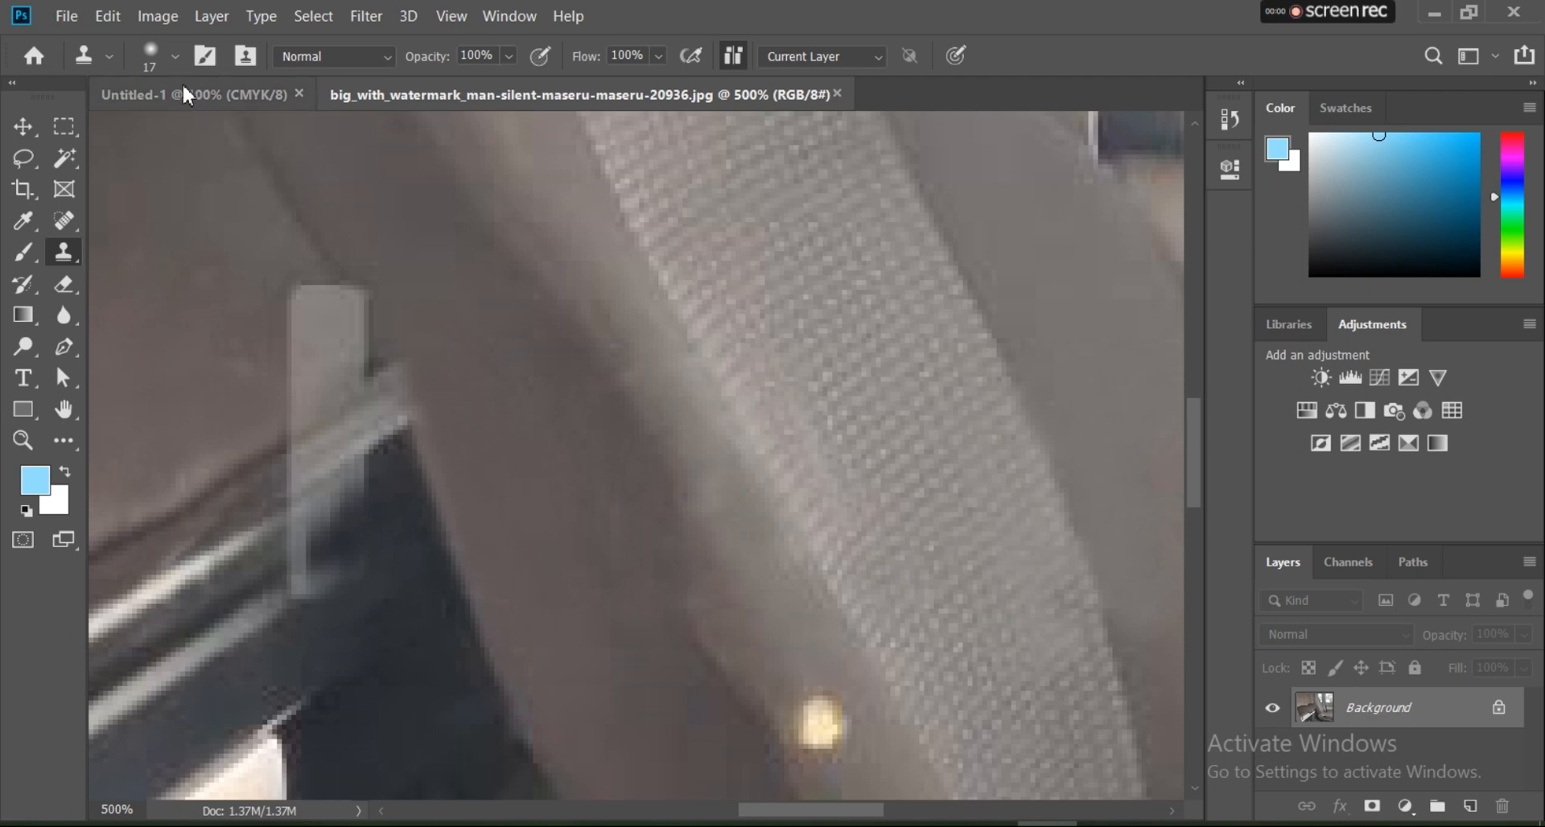
Step: Set the Clone Stamp brush size to 14 px and clone dark panel over the remaining lower end of the h's stem
left_click(177, 59)
left_click_drag(147, 123, 143, 124)
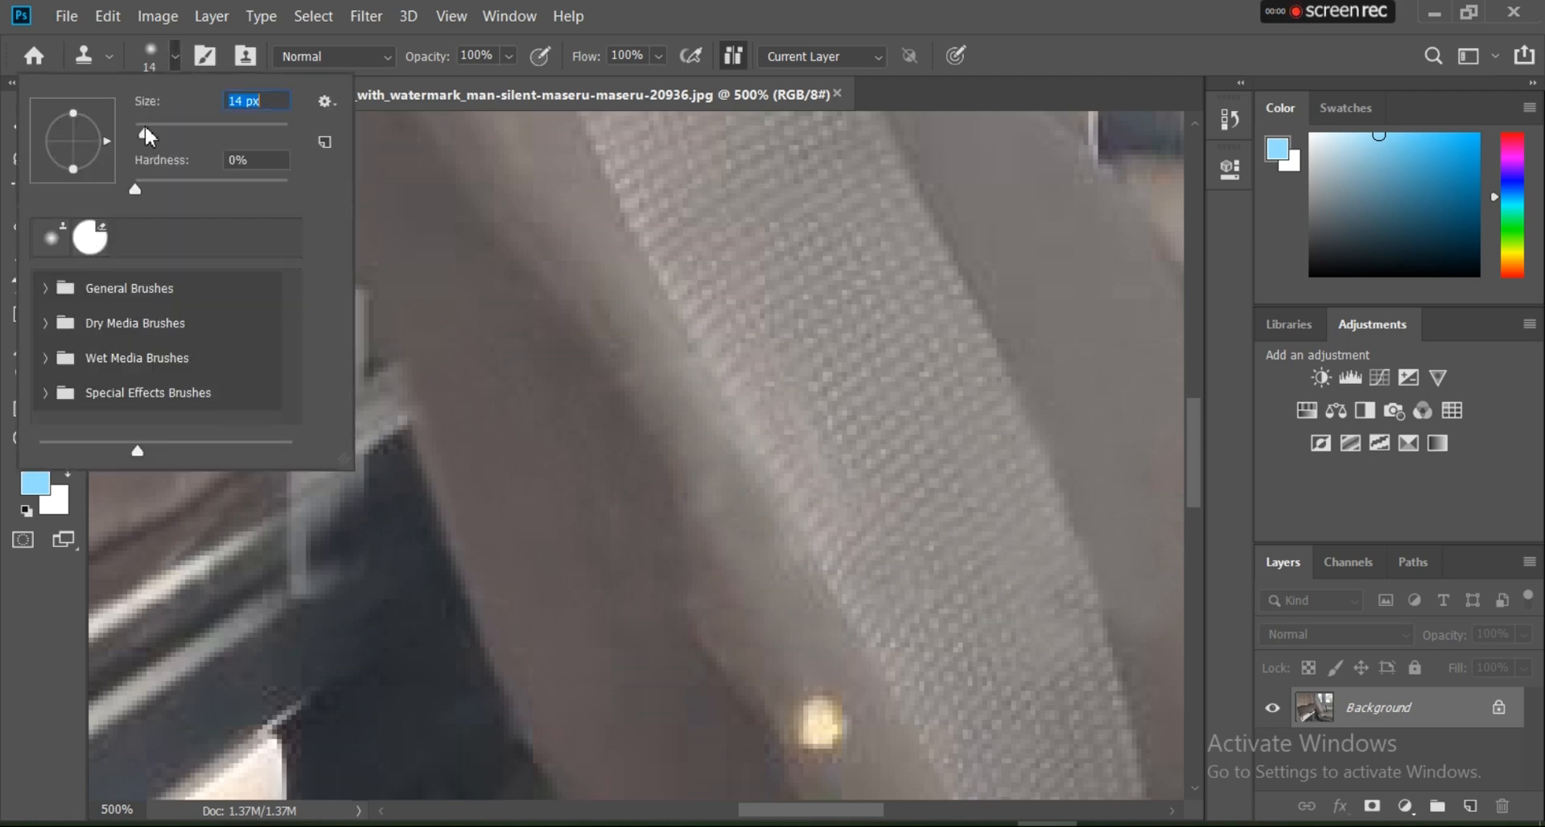
left_click(276, 522)
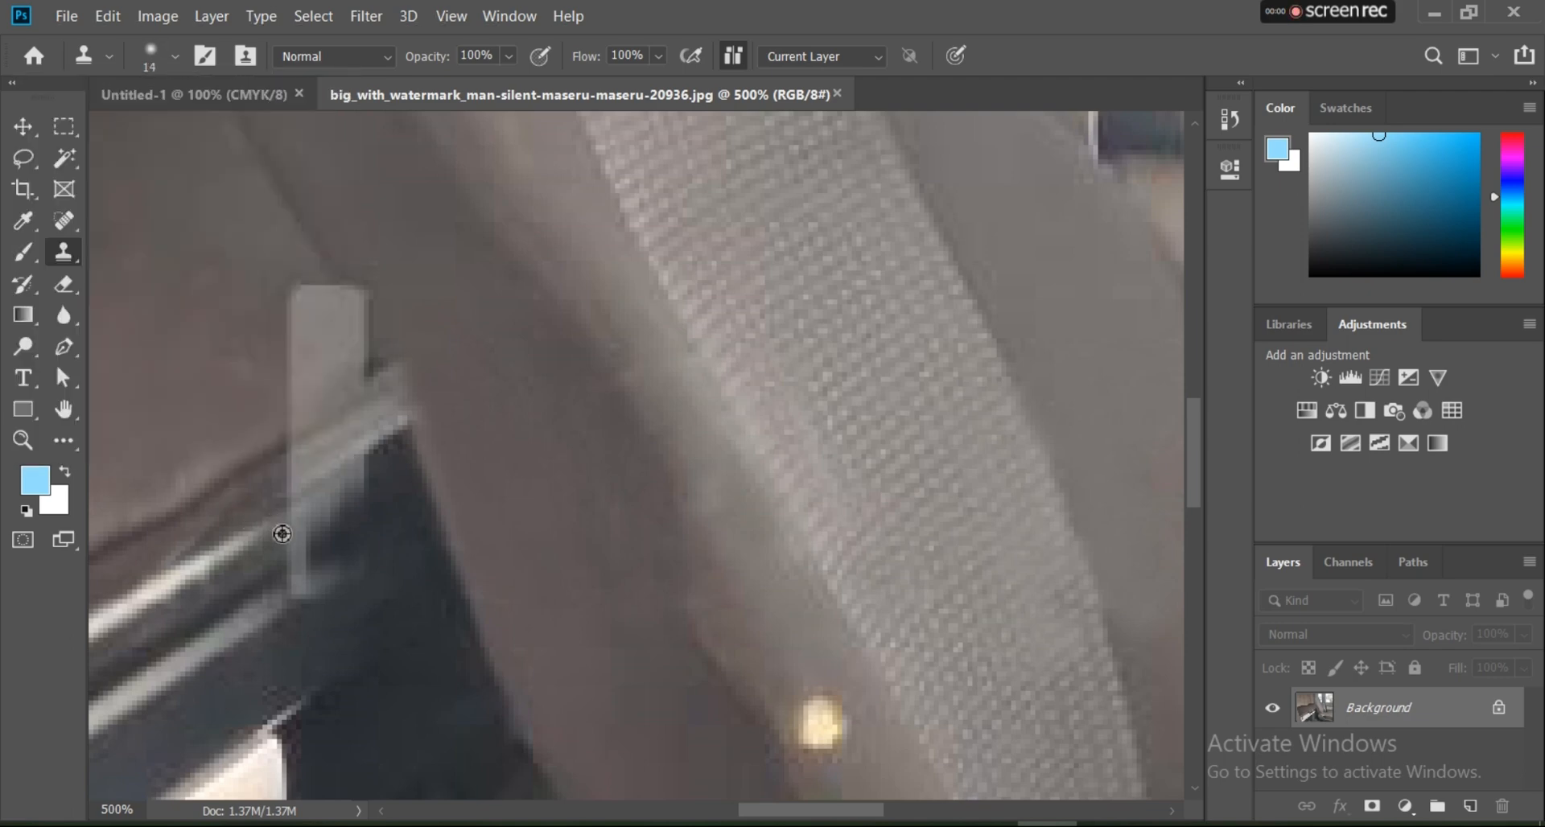
left_click(386, 474, "alt")
left_click_drag(335, 520, 308, 550)
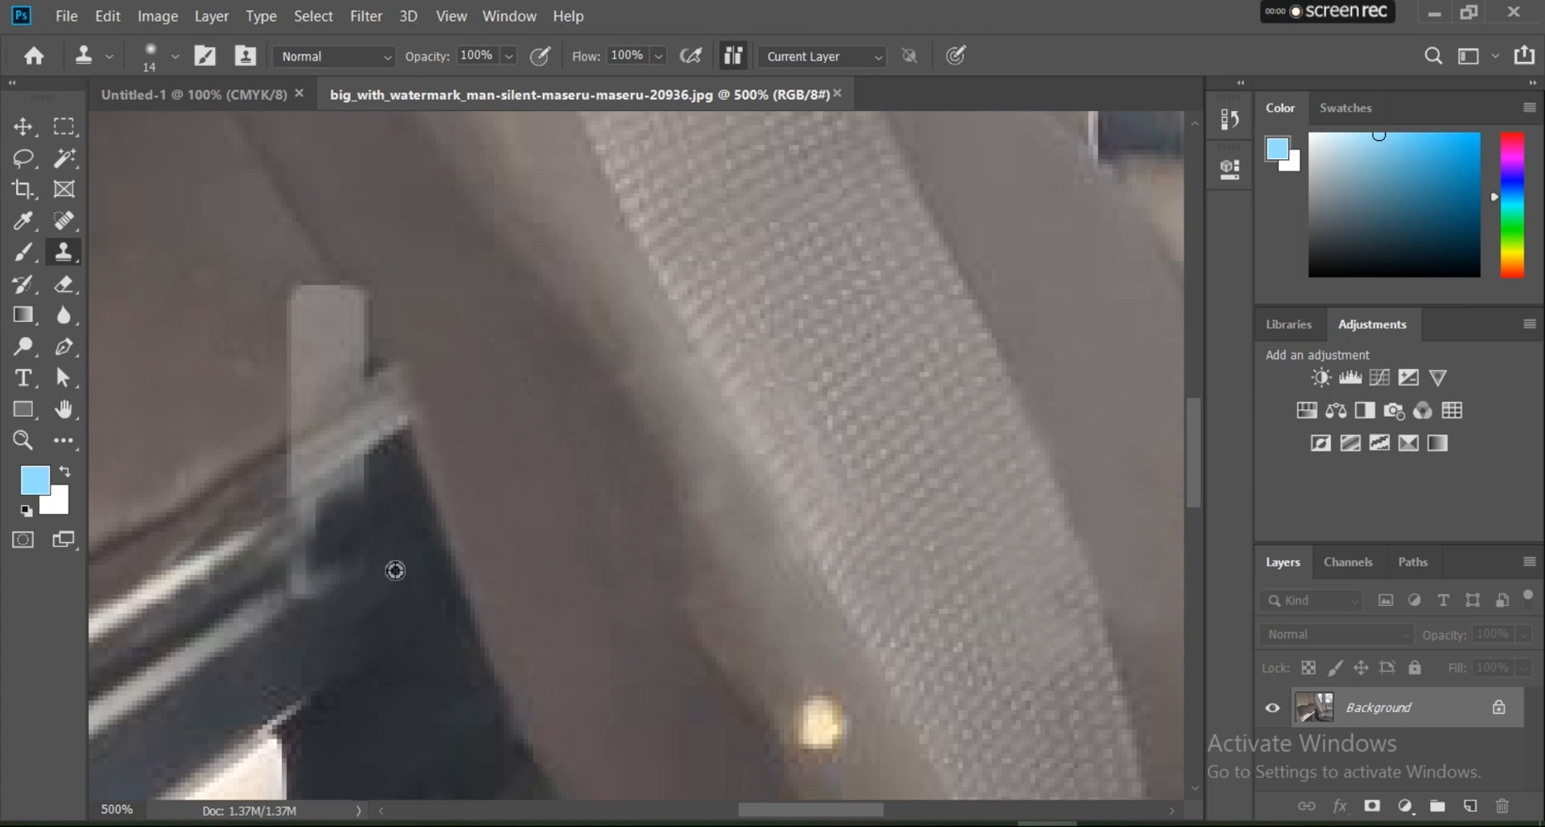
left_click(341, 542, "alt")
mouse_move(305, 539)
left_mouse_down()
mouse_move(287, 559)
mouse_move(380, 487)
mouse_move(386, 500)
left_mouse_up()
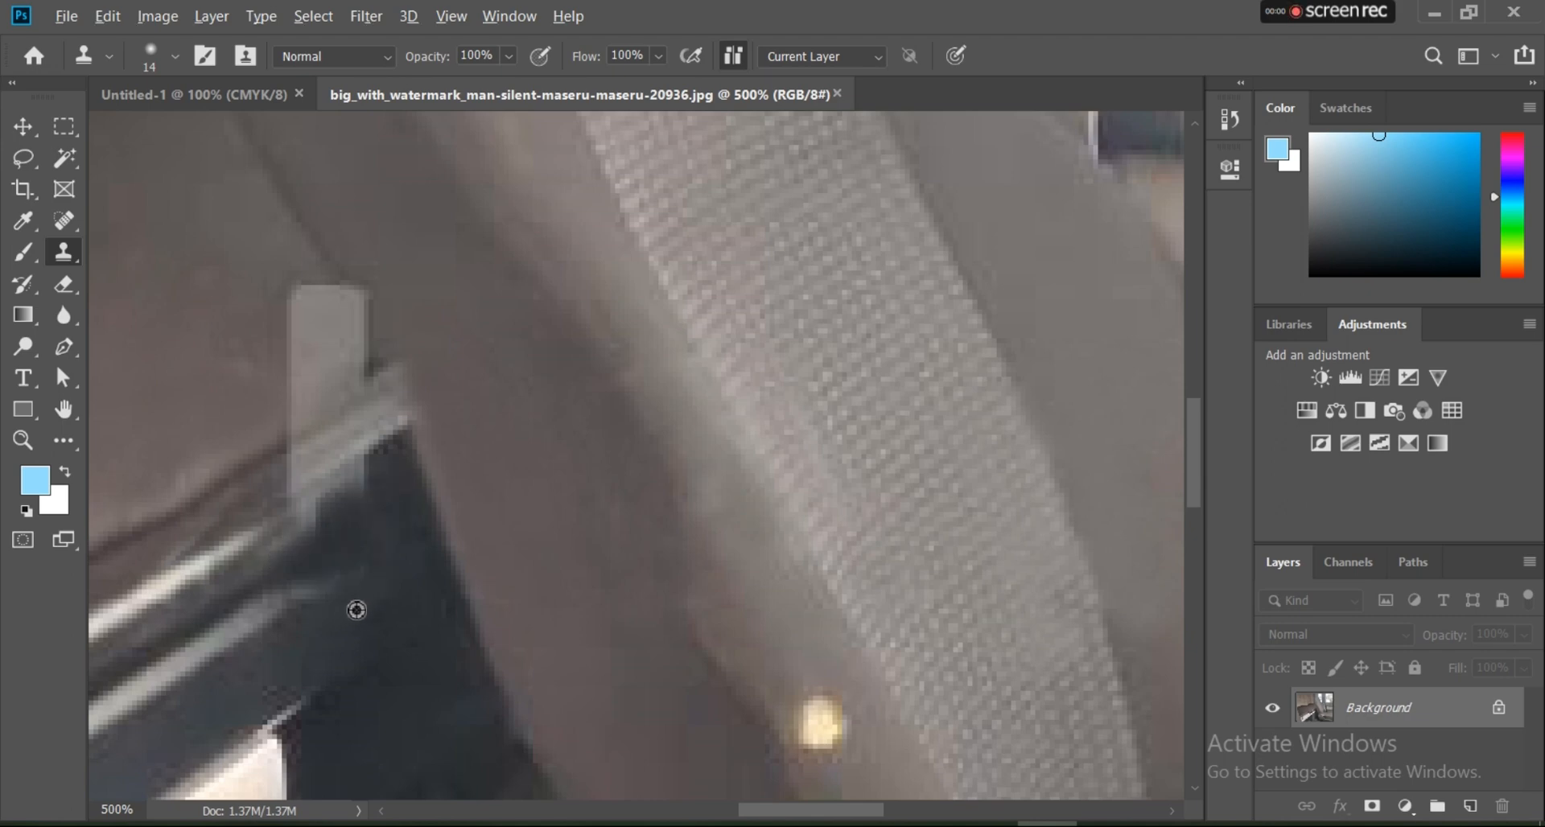
Step: Clone bunk surface and the seat's edge over the upper part of the h's stem
mouse_move(283, 289)
left_mouse_down()
mouse_move(286, 379)
mouse_move(307, 297)
left_mouse_up()
left_click(307, 297, "alt")
mouse_move(346, 244)
left_mouse_down()
mouse_move(314, 315)
mouse_move(323, 349)
left_mouse_up()
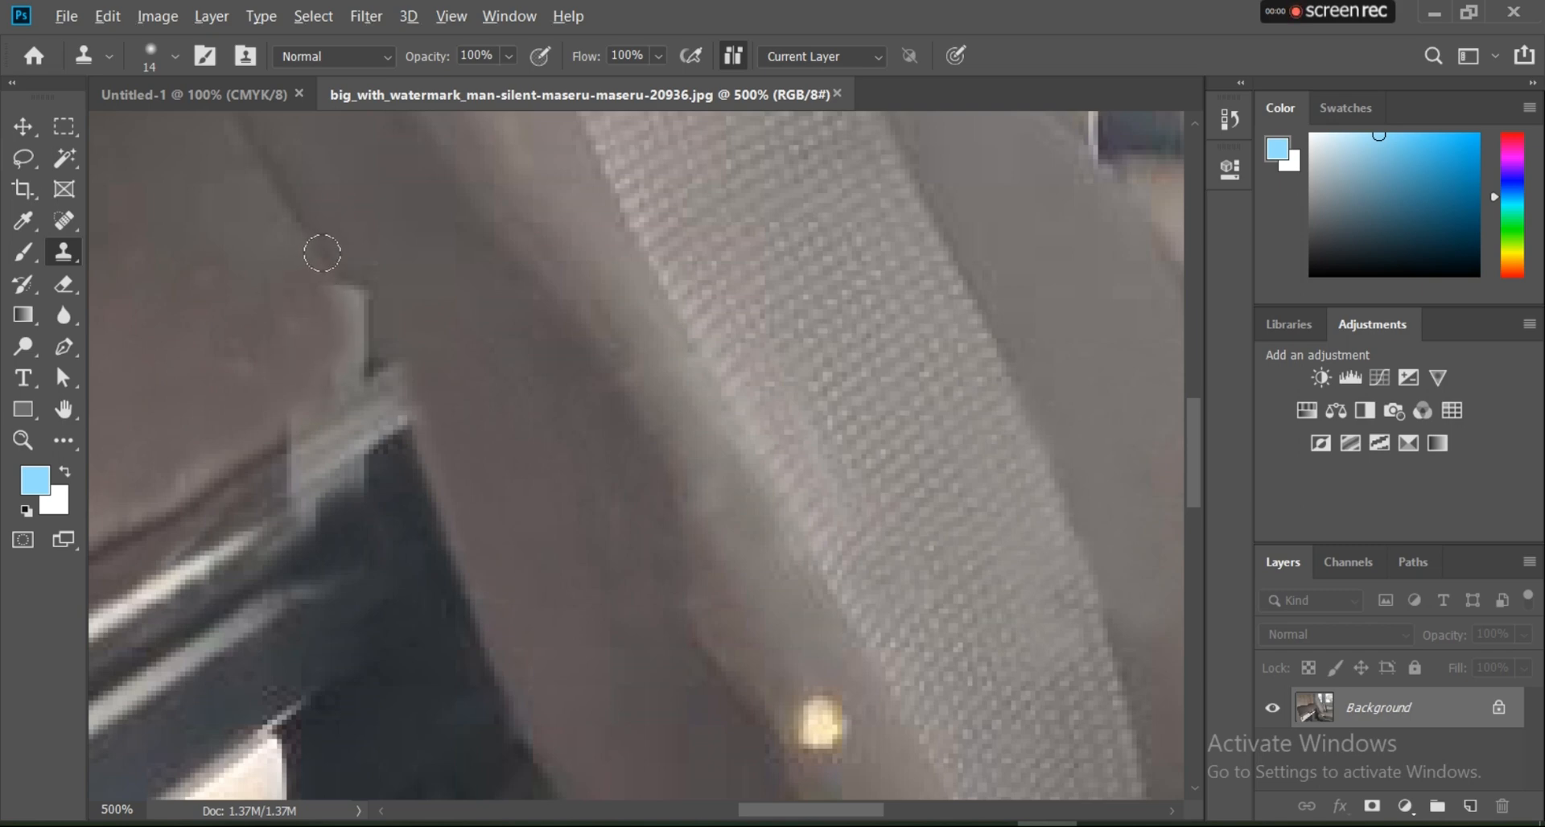
mouse_move(332, 281)
left_mouse_down()
mouse_move(378, 362)
mouse_move(378, 329)
mouse_move(333, 275)
mouse_move(360, 309)
left_mouse_up()
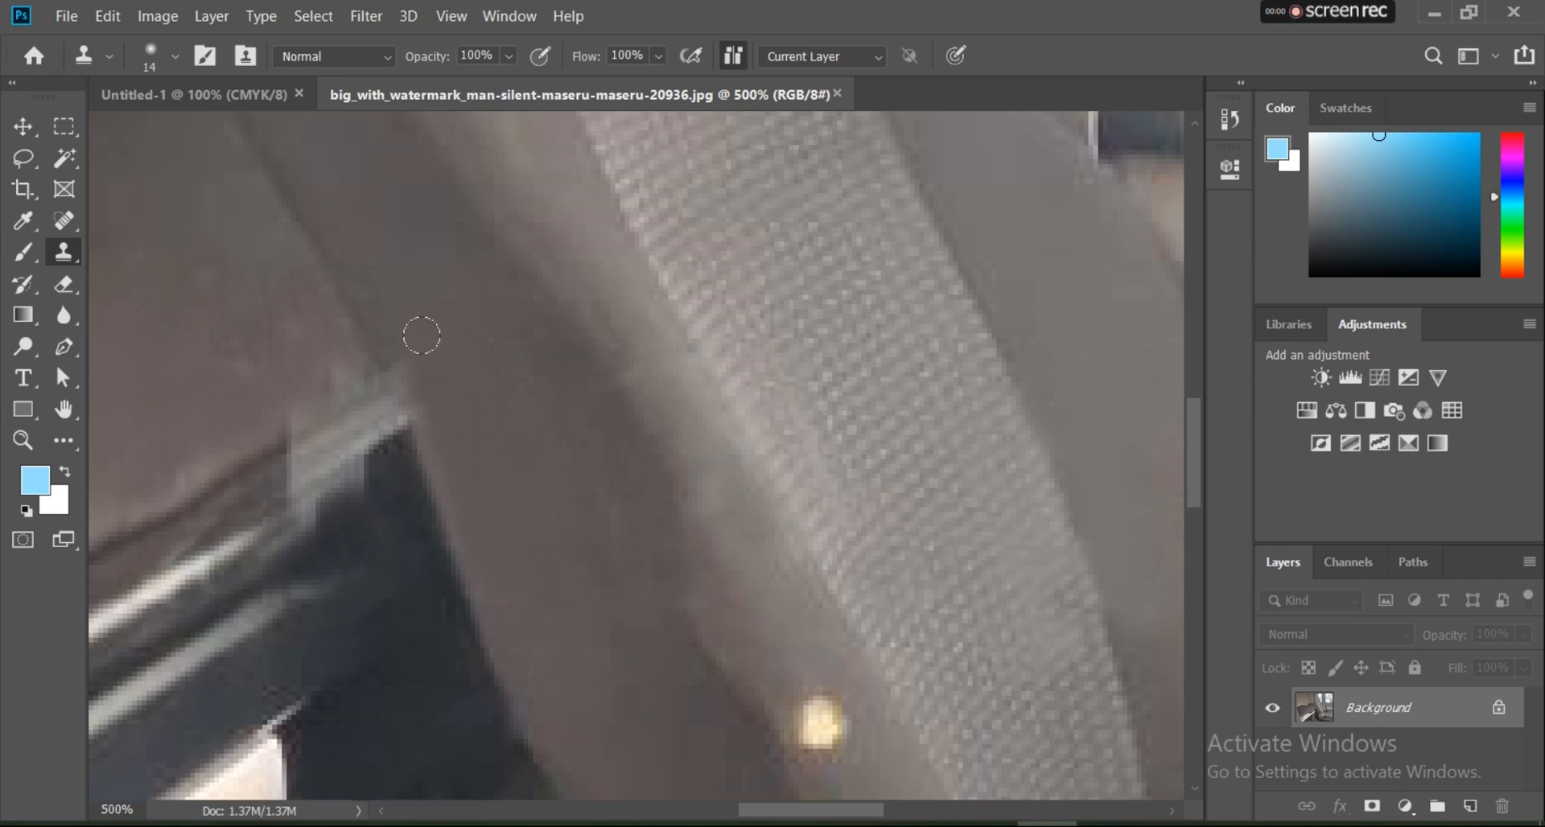
left_click(278, 297, "alt")
Step: Clone the bunk's edge and rail over the middle of the h's stem and clean up the corner meeting the seat
left_click(272, 513, "alt")
mouse_move(294, 490)
left_mouse_down()
mouse_move(351, 483)
mouse_move(338, 452)
left_mouse_up()
left_click(284, 507, "alt")
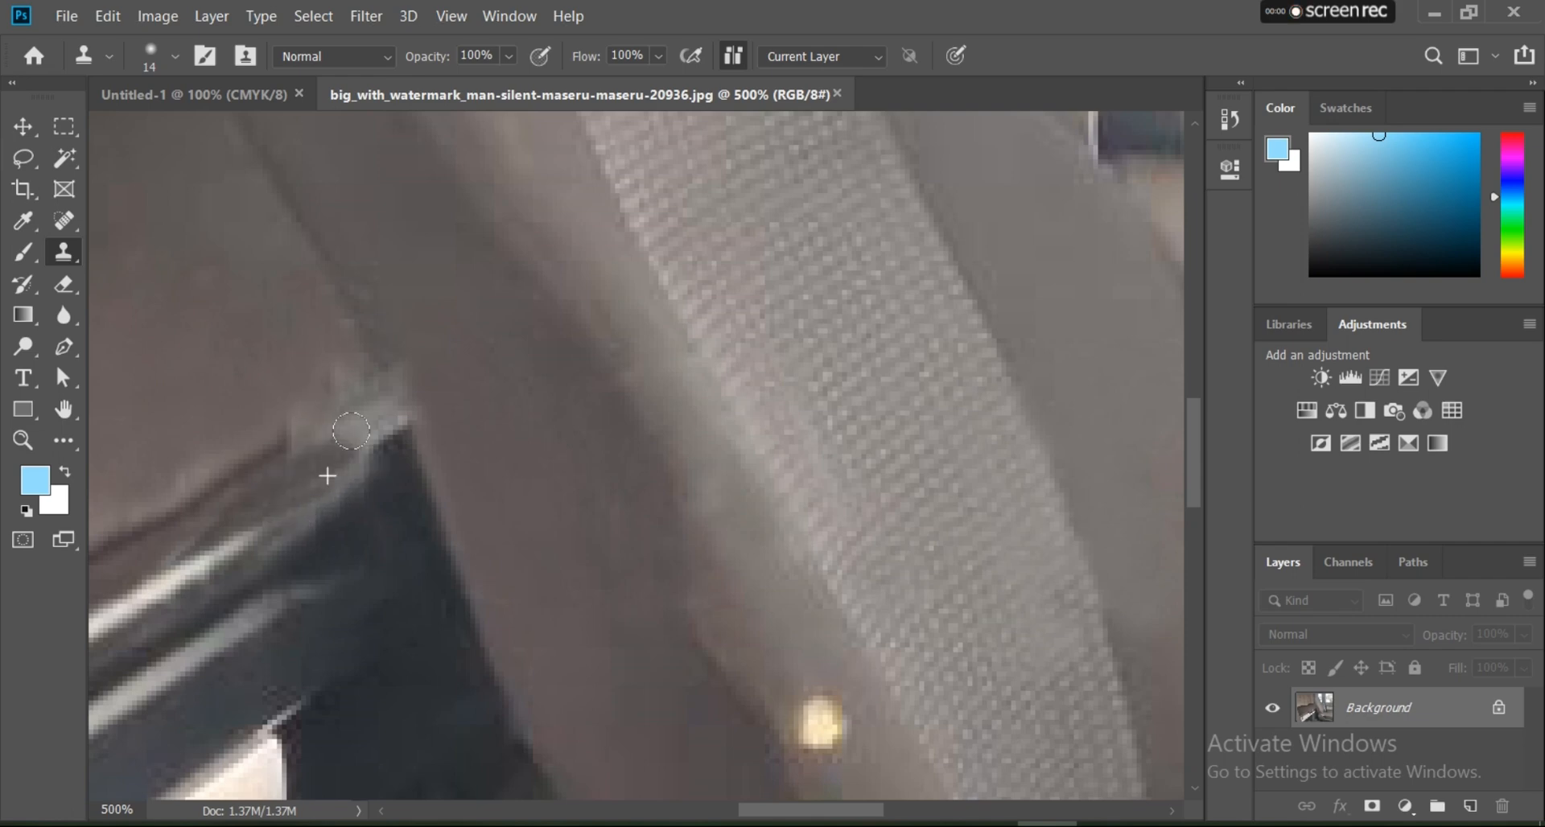
left_click(329, 475, "alt")
left_click(361, 433)
mouse_move(292, 429)
left_mouse_down()
mouse_move(303, 437)
mouse_move(327, 366)
mouse_move(346, 388)
mouse_move(330, 424)
mouse_move(366, 406)
left_mouse_up()
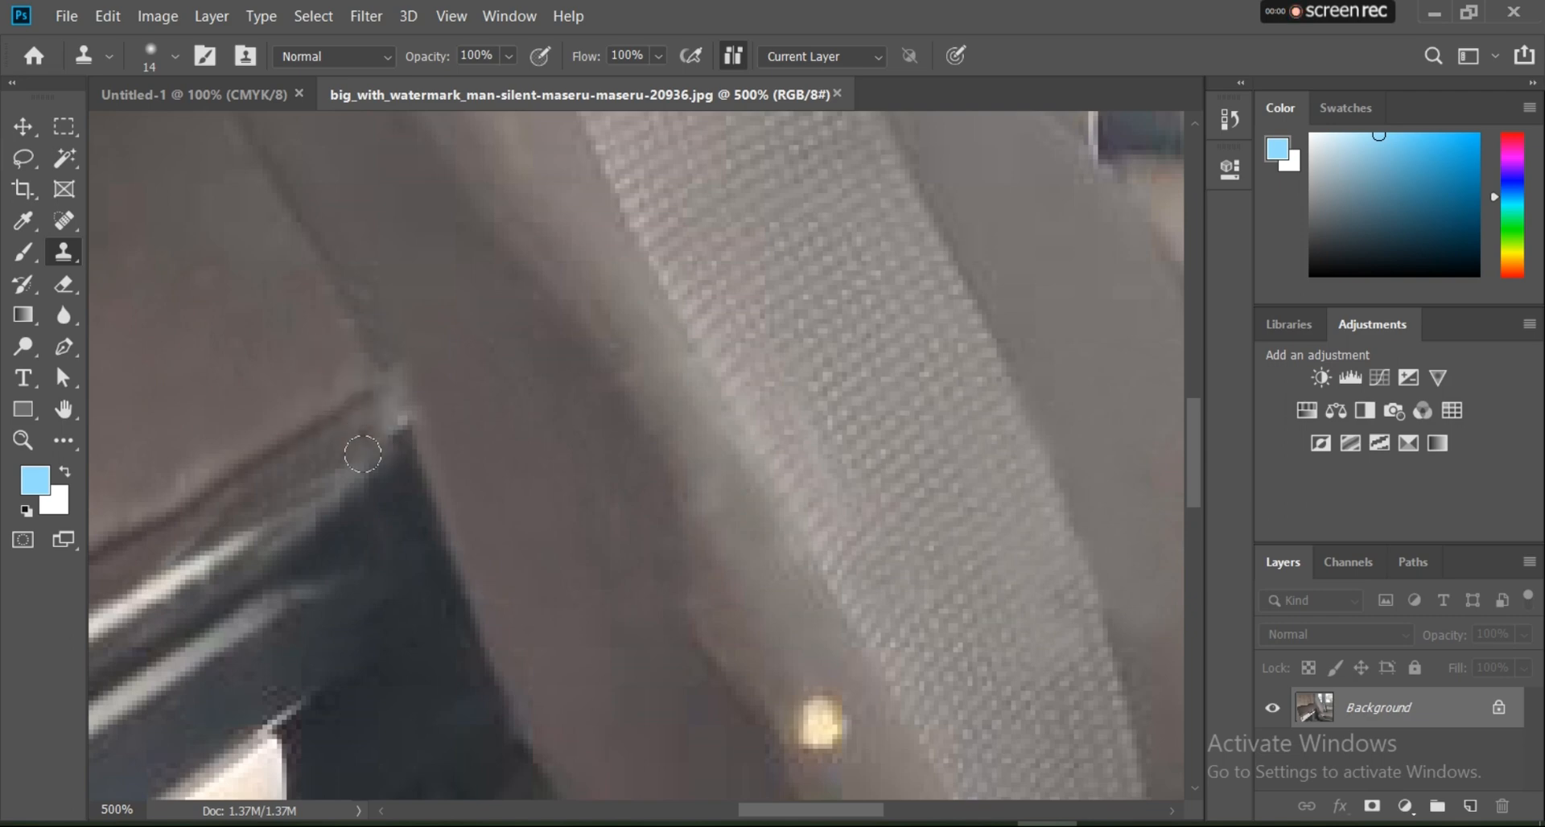
left_click_drag(357, 474, 394, 443)
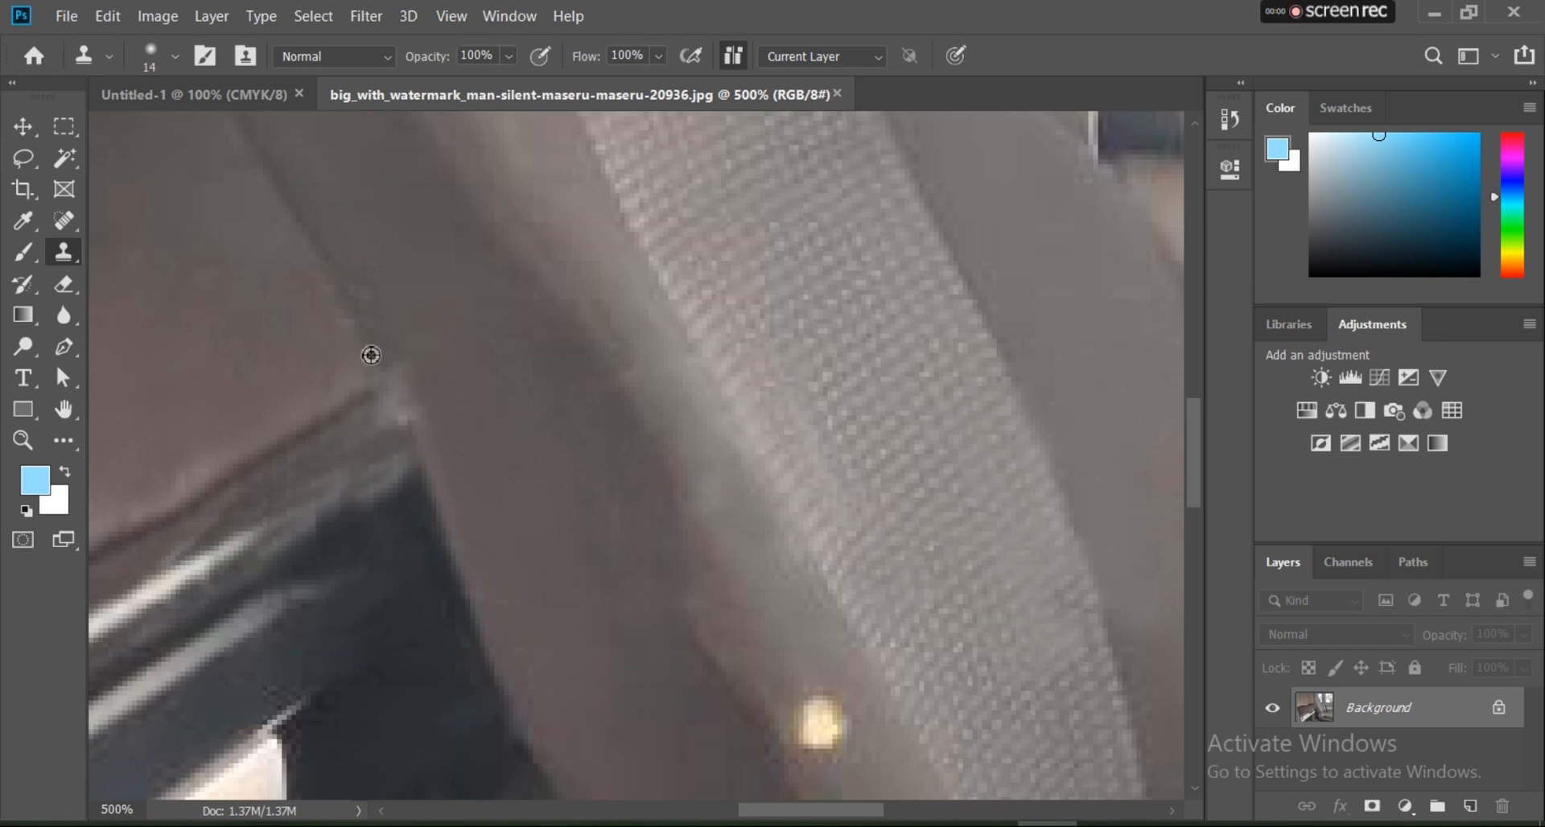
left_click_drag(388, 390, 403, 417)
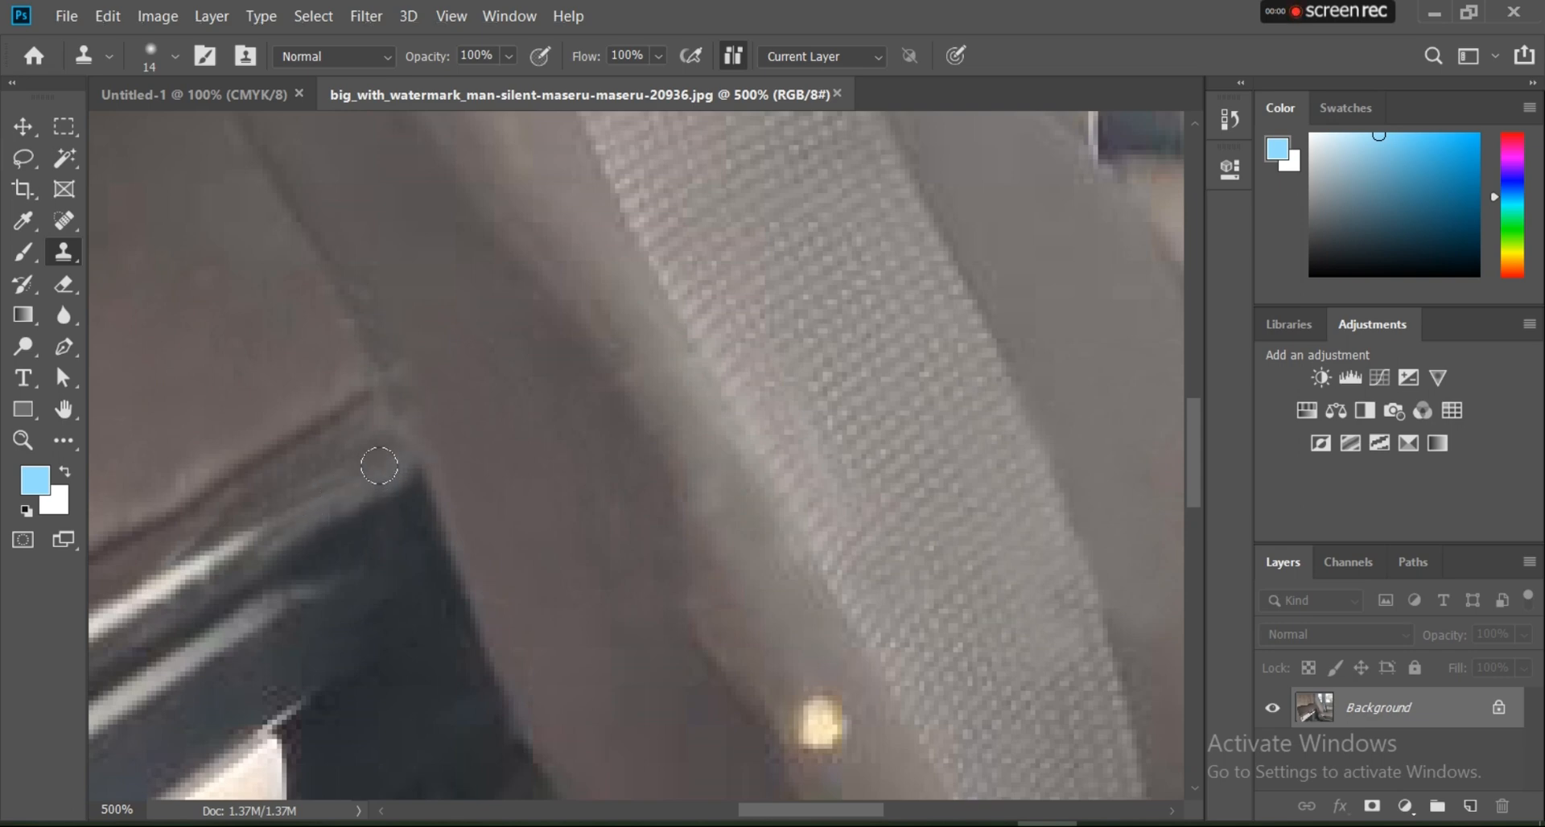
Step: Clone seat surface over the bright yellow spot on the seat's lower side
key("ctrl+minus")
key("ctrl+minus")
key("ctrl+minus")
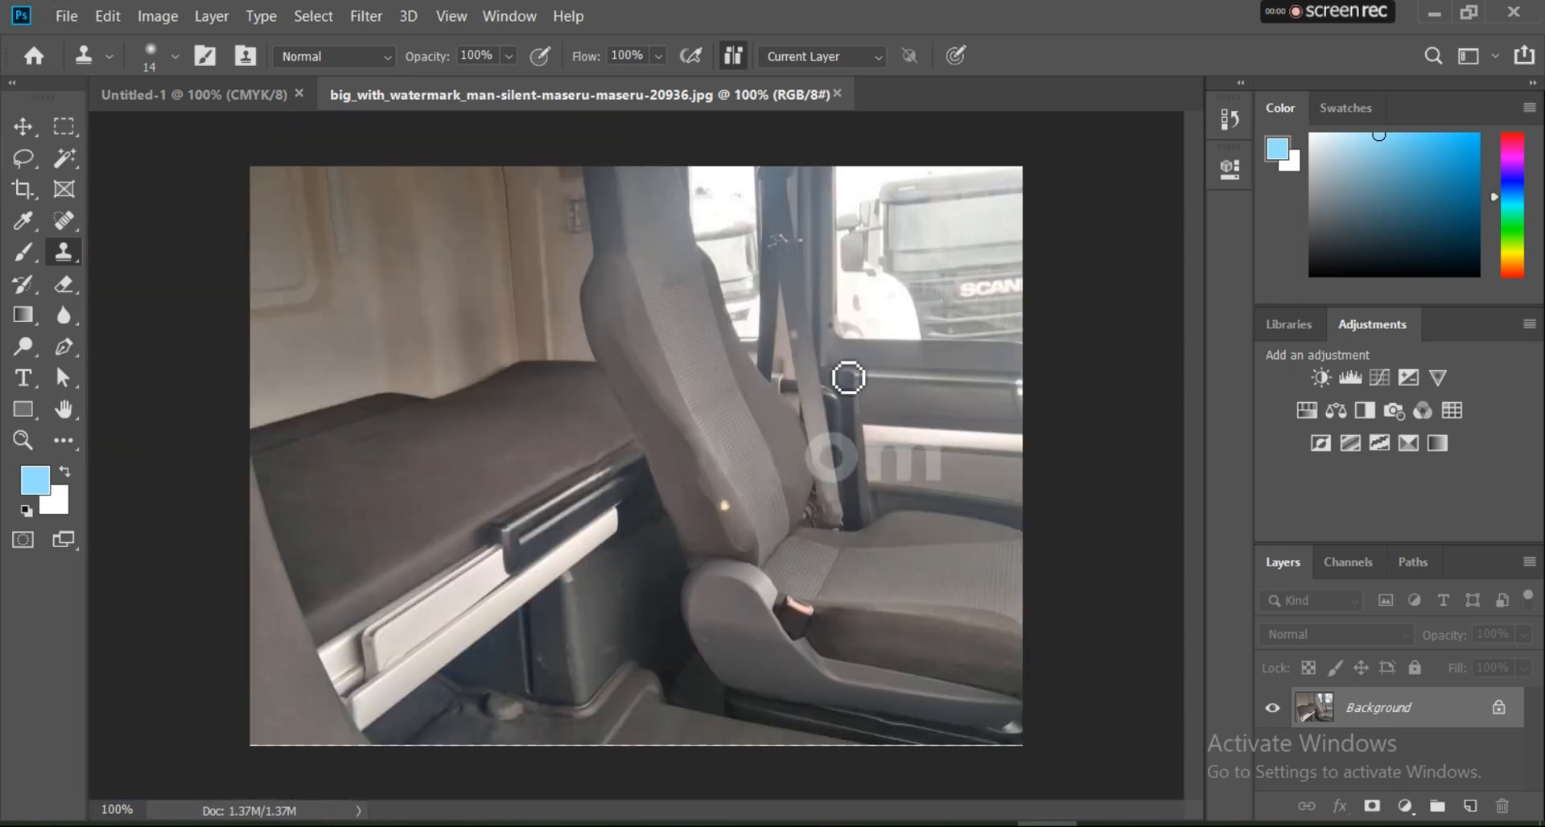
scroll(913, 463, "up", 1)
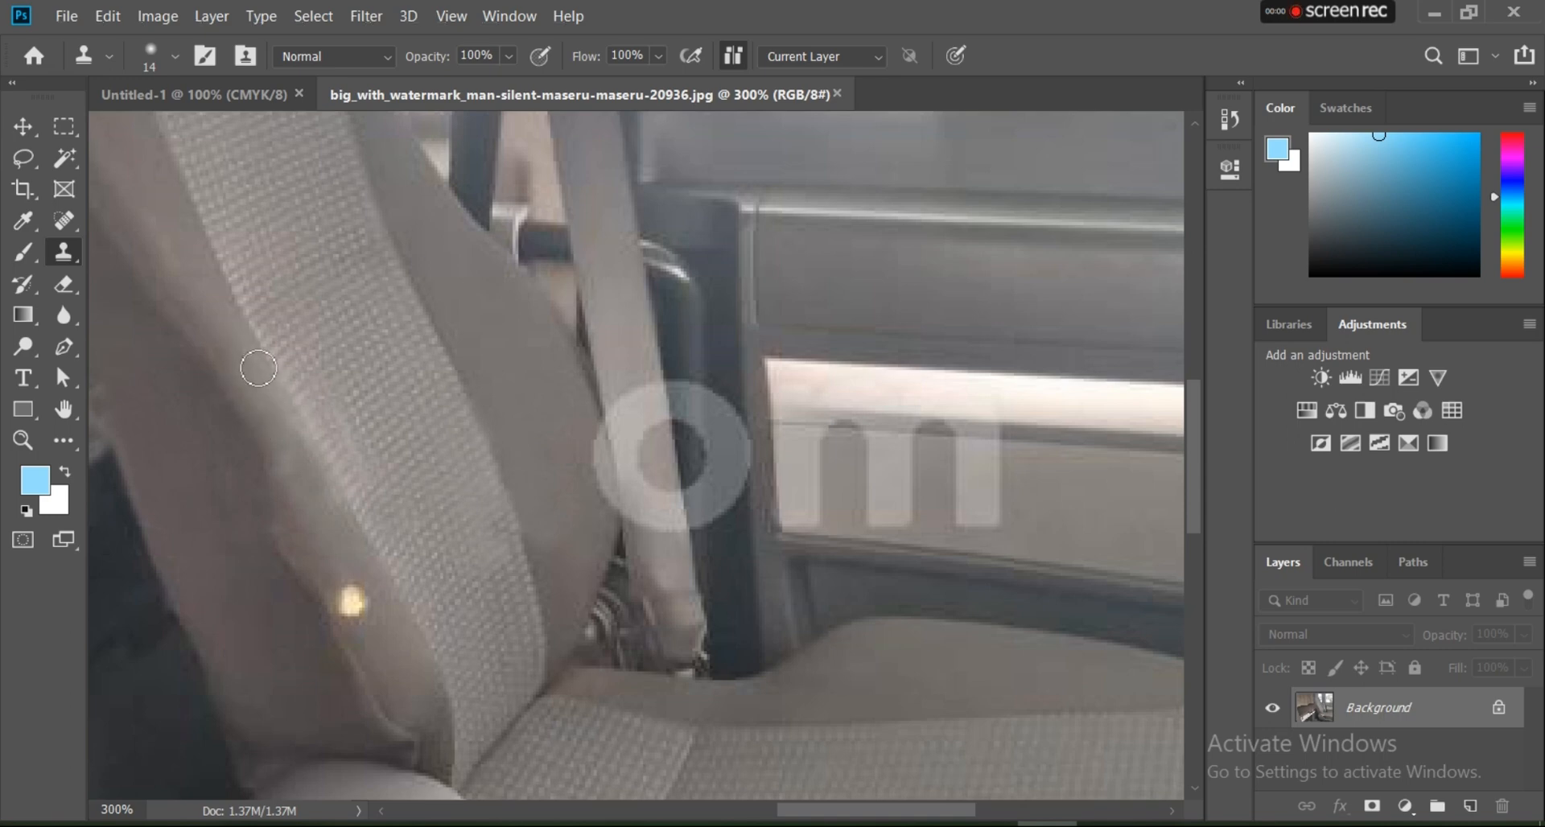
left_click(322, 562, "alt")
left_click_drag(356, 599, 358, 621)
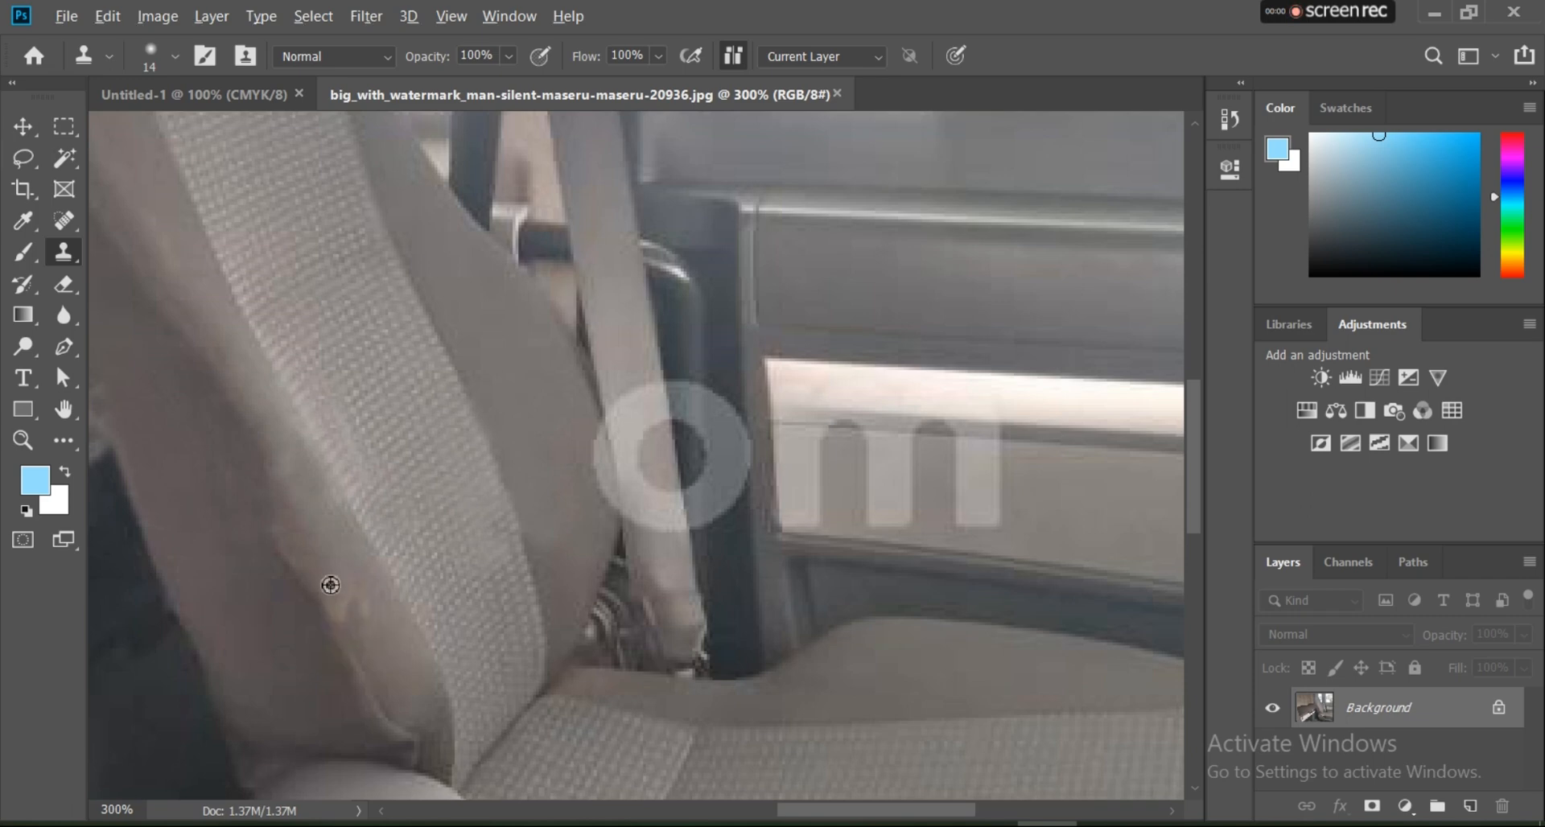
Step: Touch up the seat's side and seam around the former bright spot with cloned seat surface
left_click(245, 517, "alt")
left_click_drag(271, 545, 299, 610)
left_click(244, 534, "alt")
left_click_drag(249, 496, 250, 535)
left_click(342, 567, "alt")
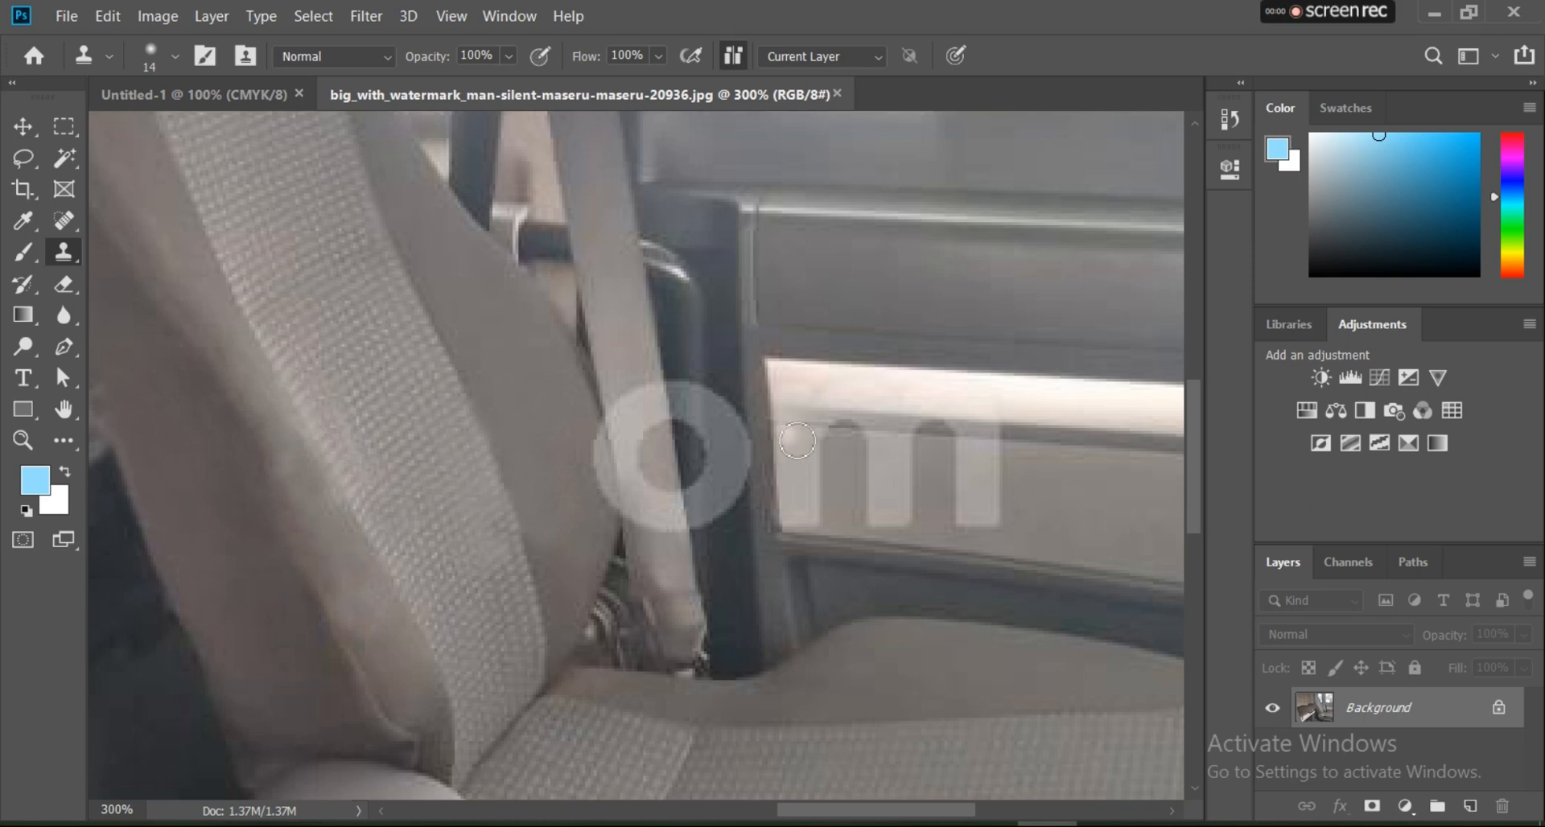
Step: Clone the beige door panel over the right leg of the letter m
scroll(1017, 490, "up", 1)
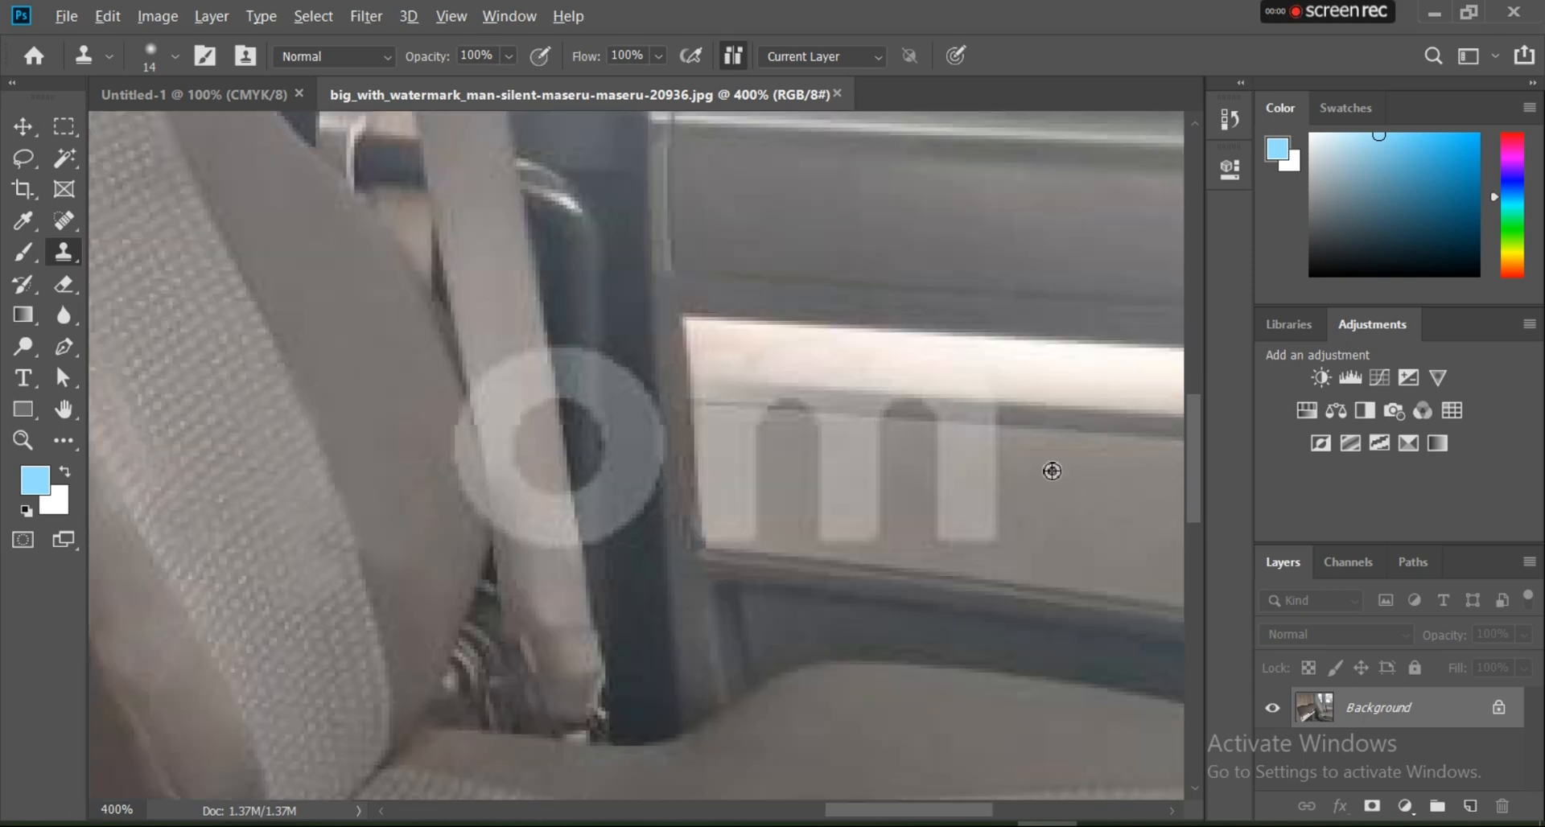
mouse_move(1005, 469)
left_mouse_down()
mouse_move(949, 470)
mouse_move(943, 512)
mouse_move(950, 493)
mouse_move(984, 530)
mouse_move(996, 497)
mouse_move(949, 548)
mouse_move(938, 472)
mouse_move(984, 480)
mouse_move(951, 462)
mouse_move(931, 503)
left_mouse_up()
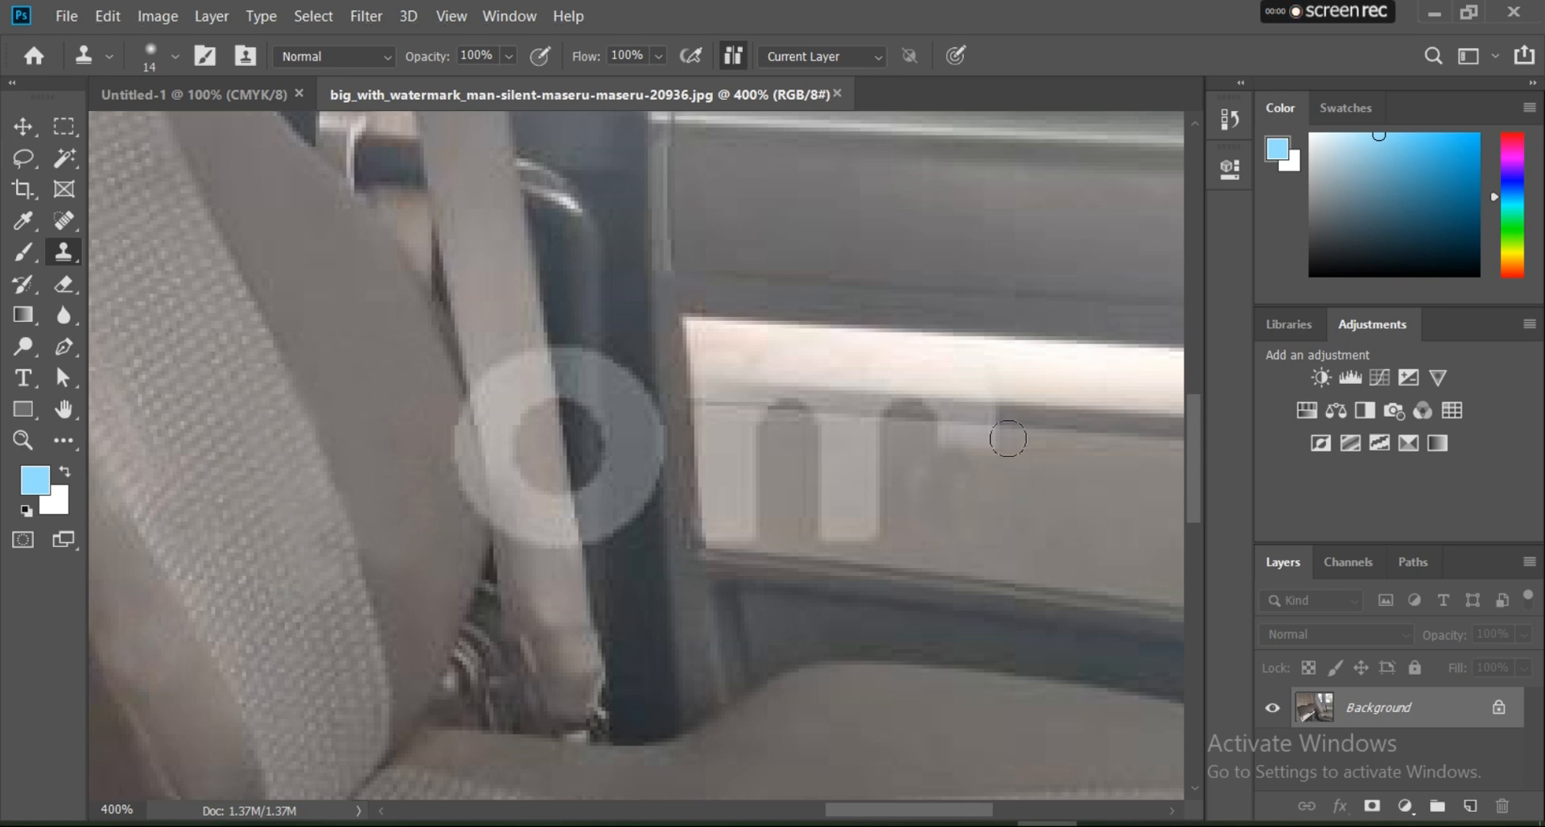
left_click_drag(1007, 439, 935, 446)
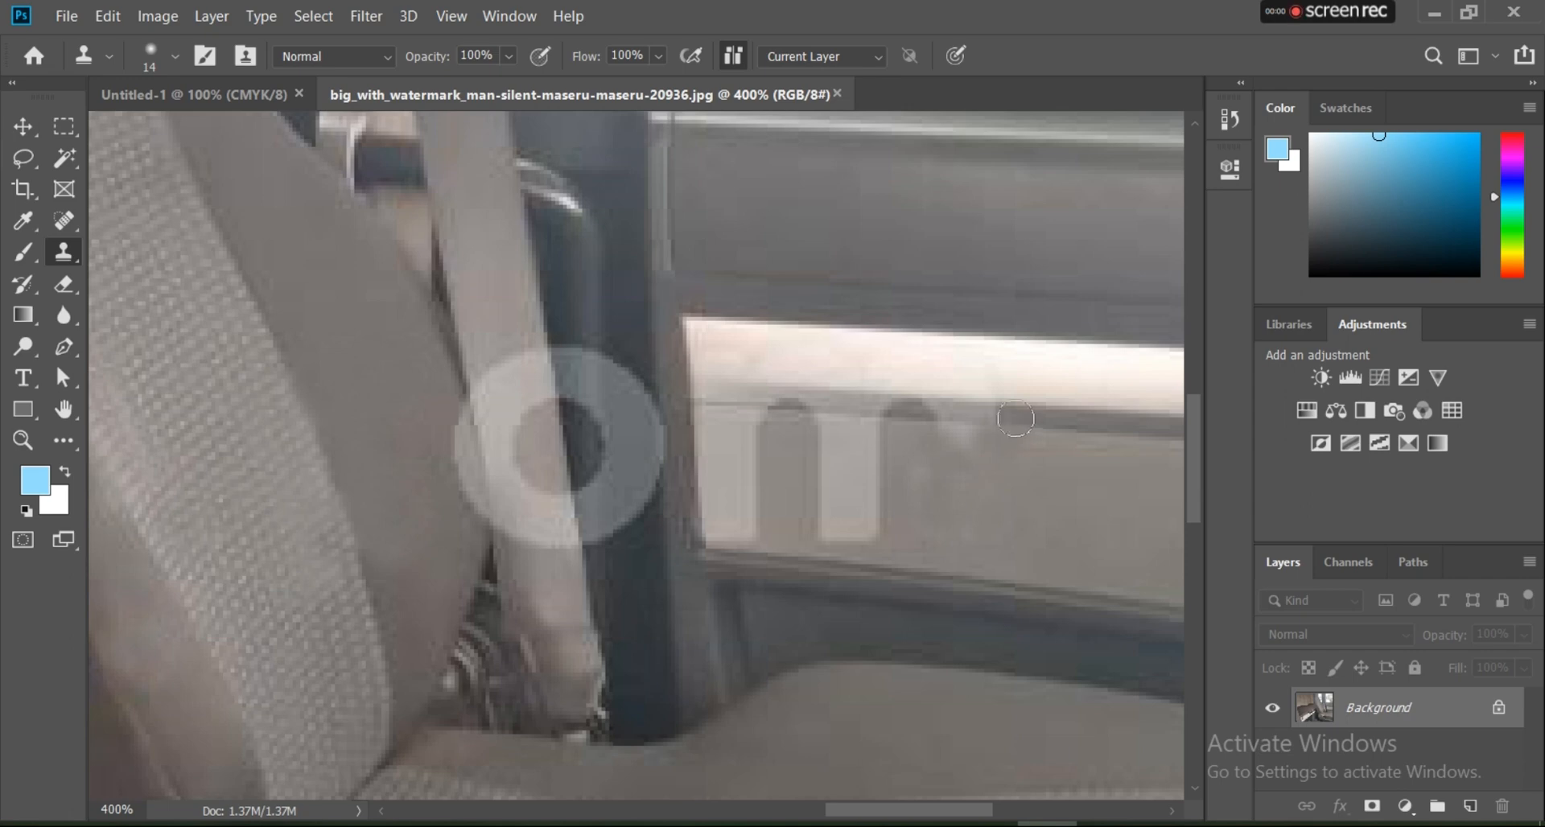
Step: Rebuild the bright trim's lower edge and the dark groove over the m's right arch with cloned door panel
left_click_drag(1004, 418, 952, 415)
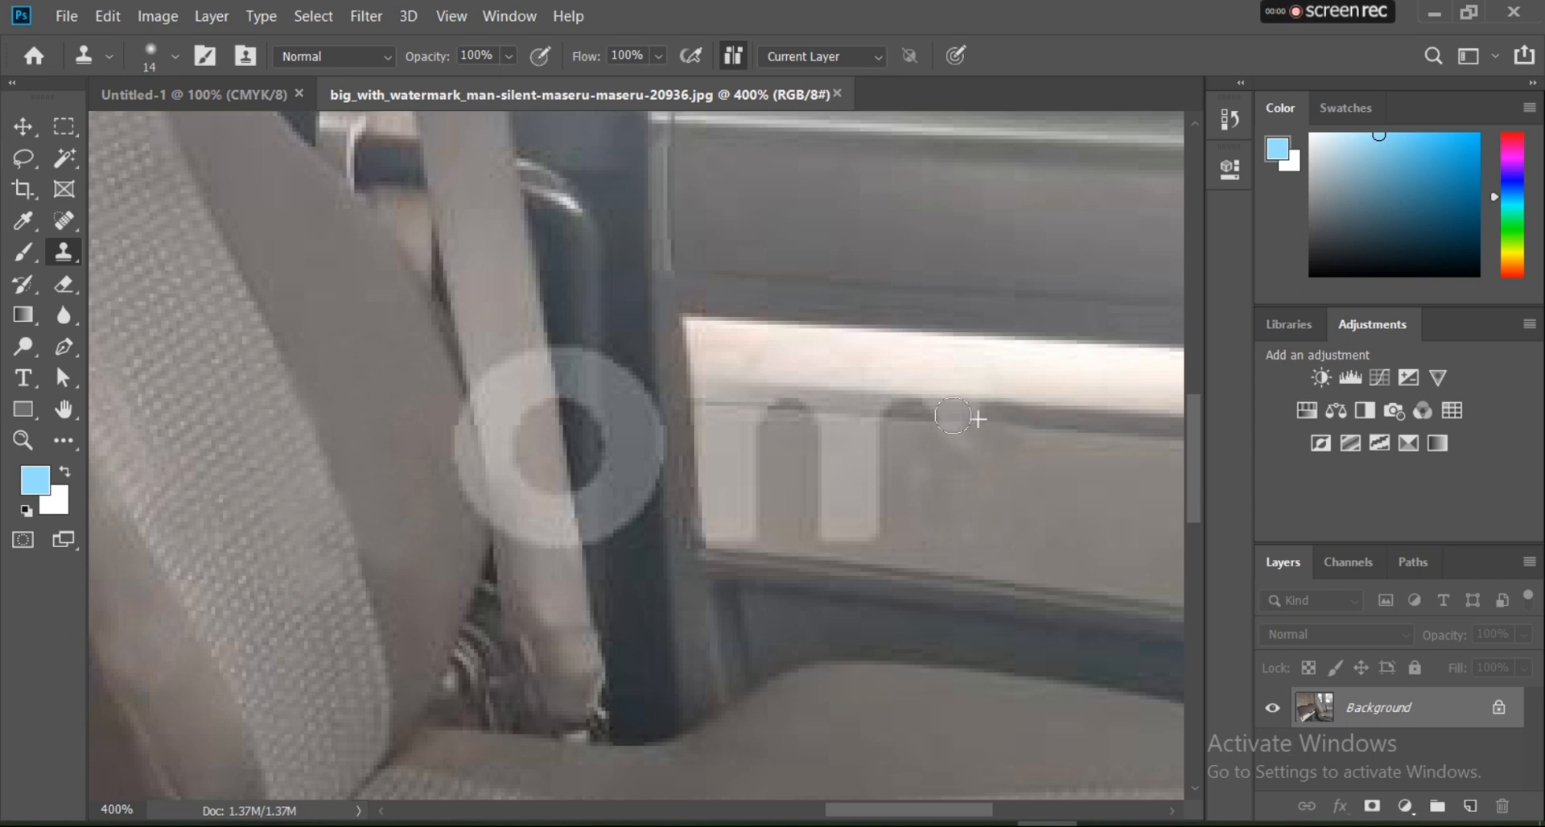
left_click(1009, 416, "alt")
left_click(974, 411)
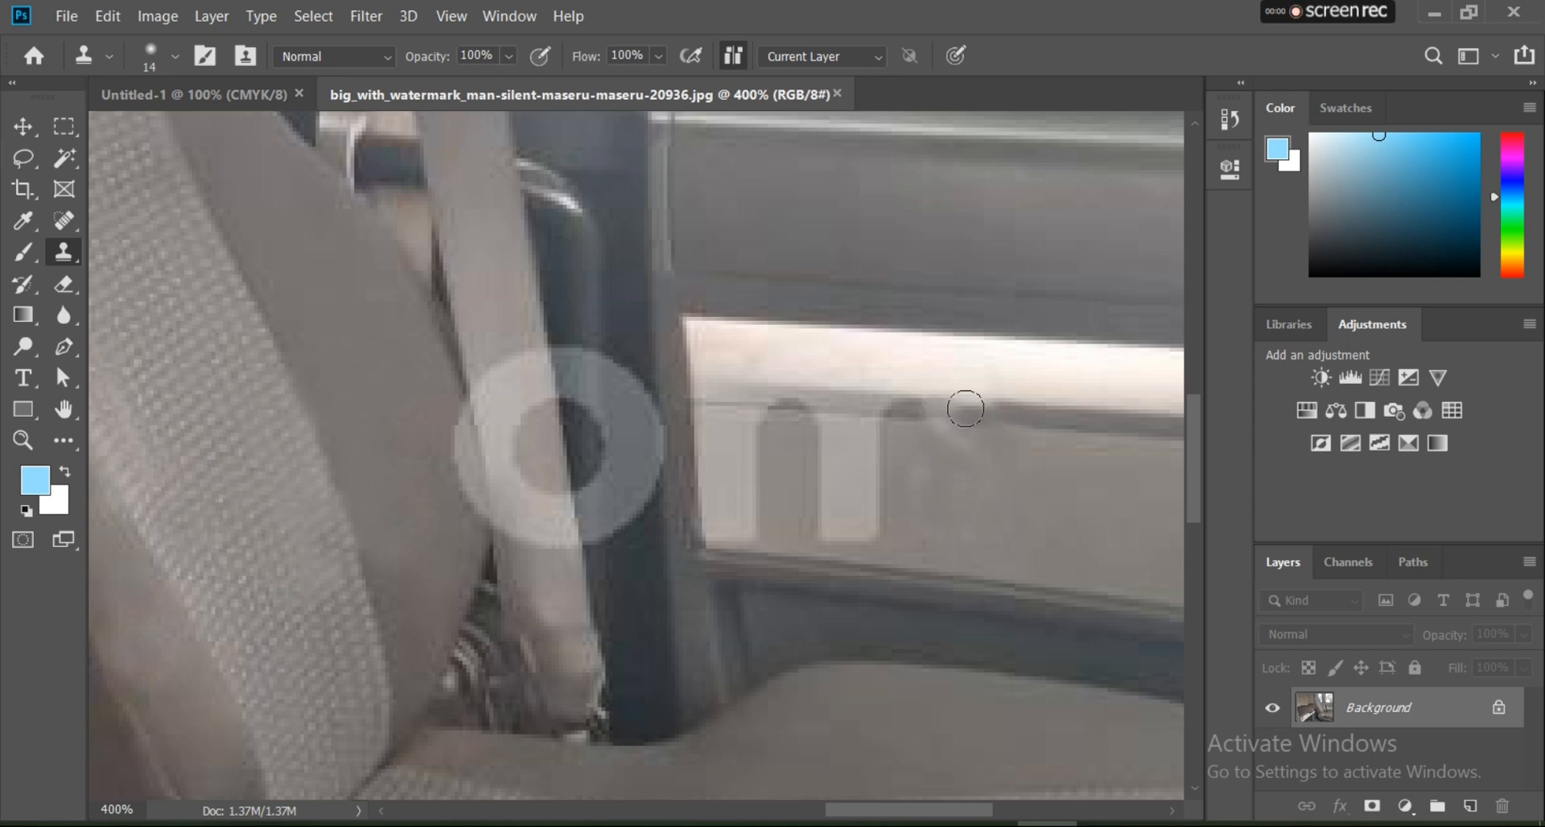
left_click(954, 404)
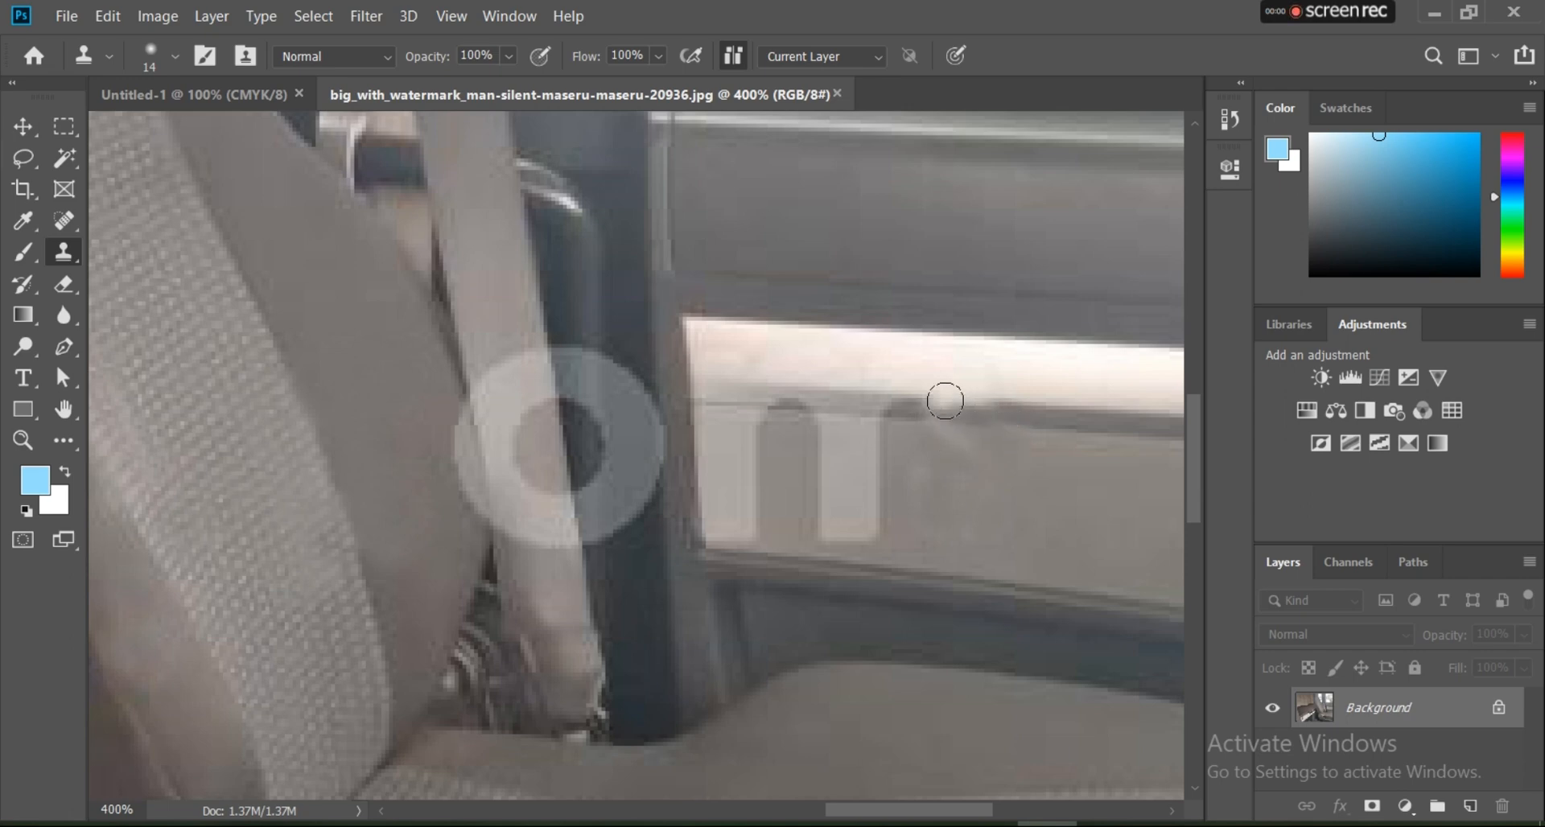
left_click(998, 420, "alt")
mouse_move(947, 407)
left_mouse_down()
mouse_move(924, 407)
mouse_move(972, 404)
left_mouse_up()
key("ctrl+z")
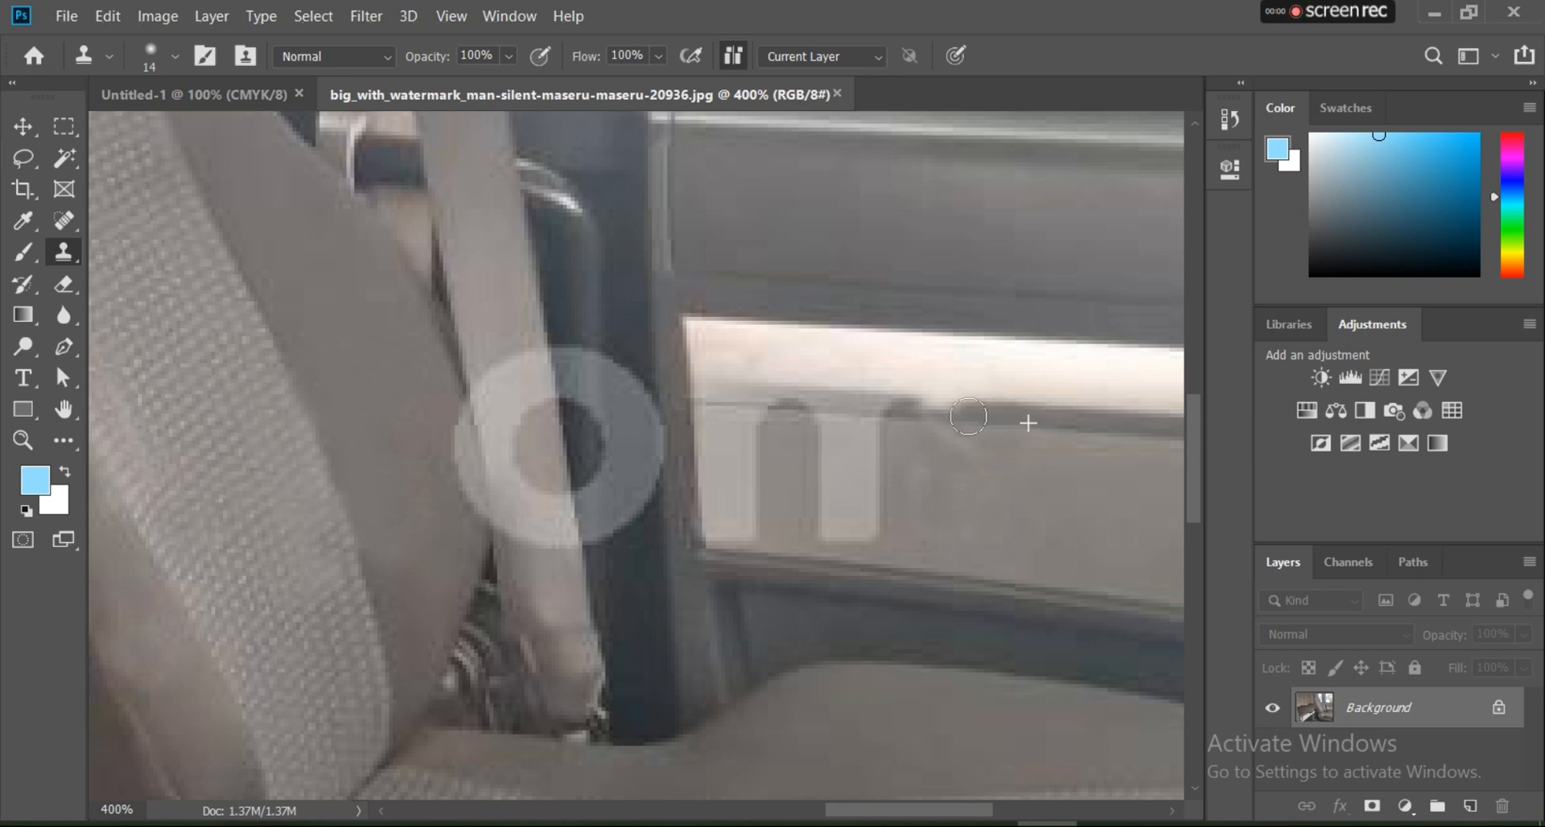
left_click_drag(968, 416, 952, 413)
left_click(934, 411)
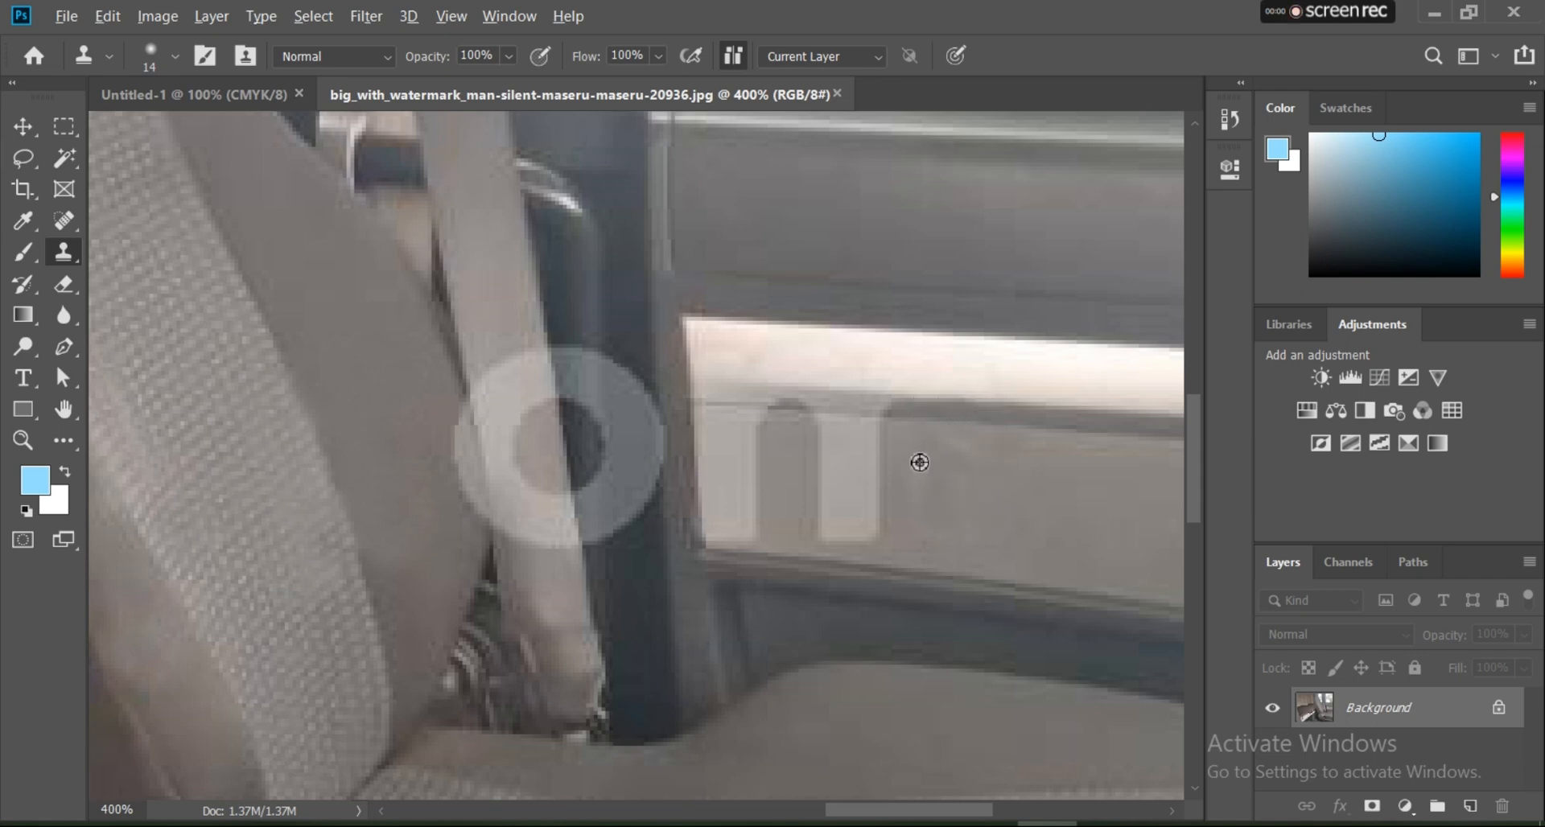
Step: Clone the beige door panel over the m's middle and left legs and the remains of its left arch
left_click(876, 457)
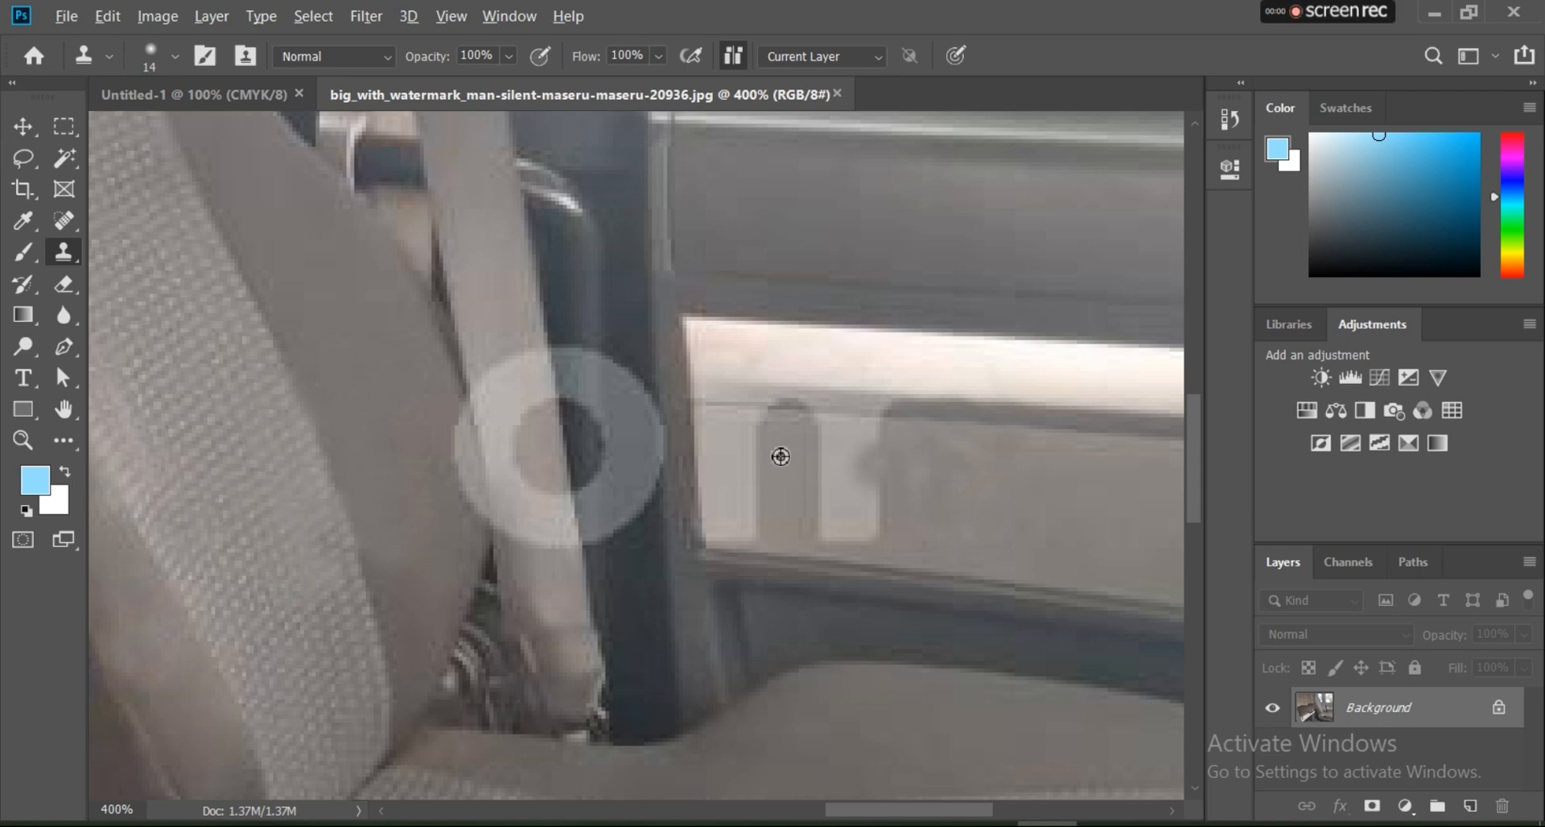
mouse_move(810, 435)
left_mouse_down()
mouse_move(875, 461)
mouse_move(878, 447)
mouse_move(861, 456)
mouse_move(873, 481)
mouse_move(897, 437)
mouse_move(813, 445)
mouse_move(883, 507)
mouse_move(847, 528)
mouse_move(886, 525)
mouse_move(837, 531)
mouse_move(833, 471)
left_mouse_up()
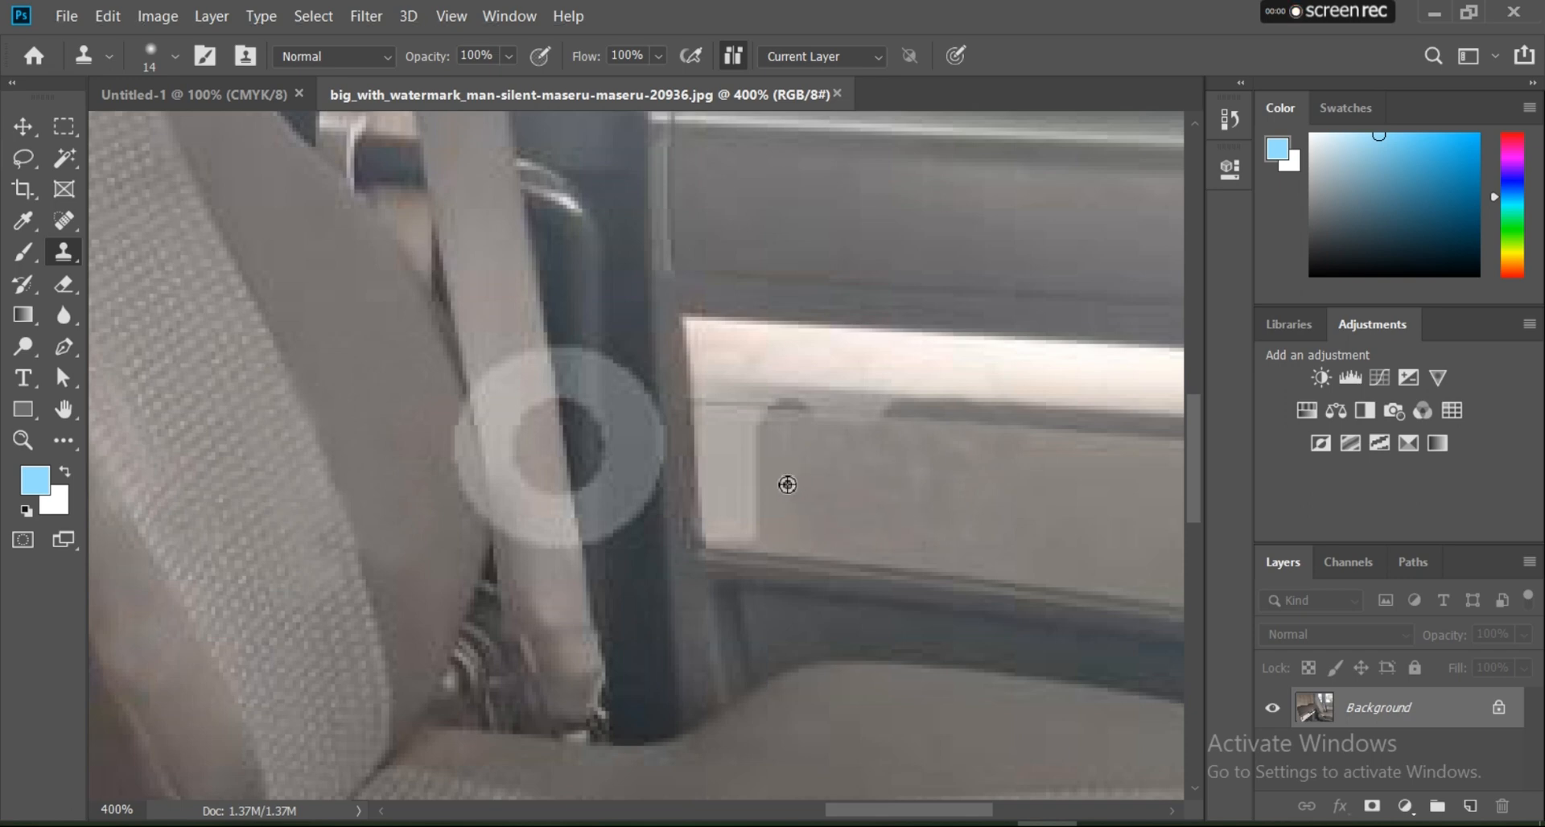
mouse_move(754, 432)
left_mouse_down()
mouse_move(715, 412)
mouse_move(887, 447)
left_mouse_up()
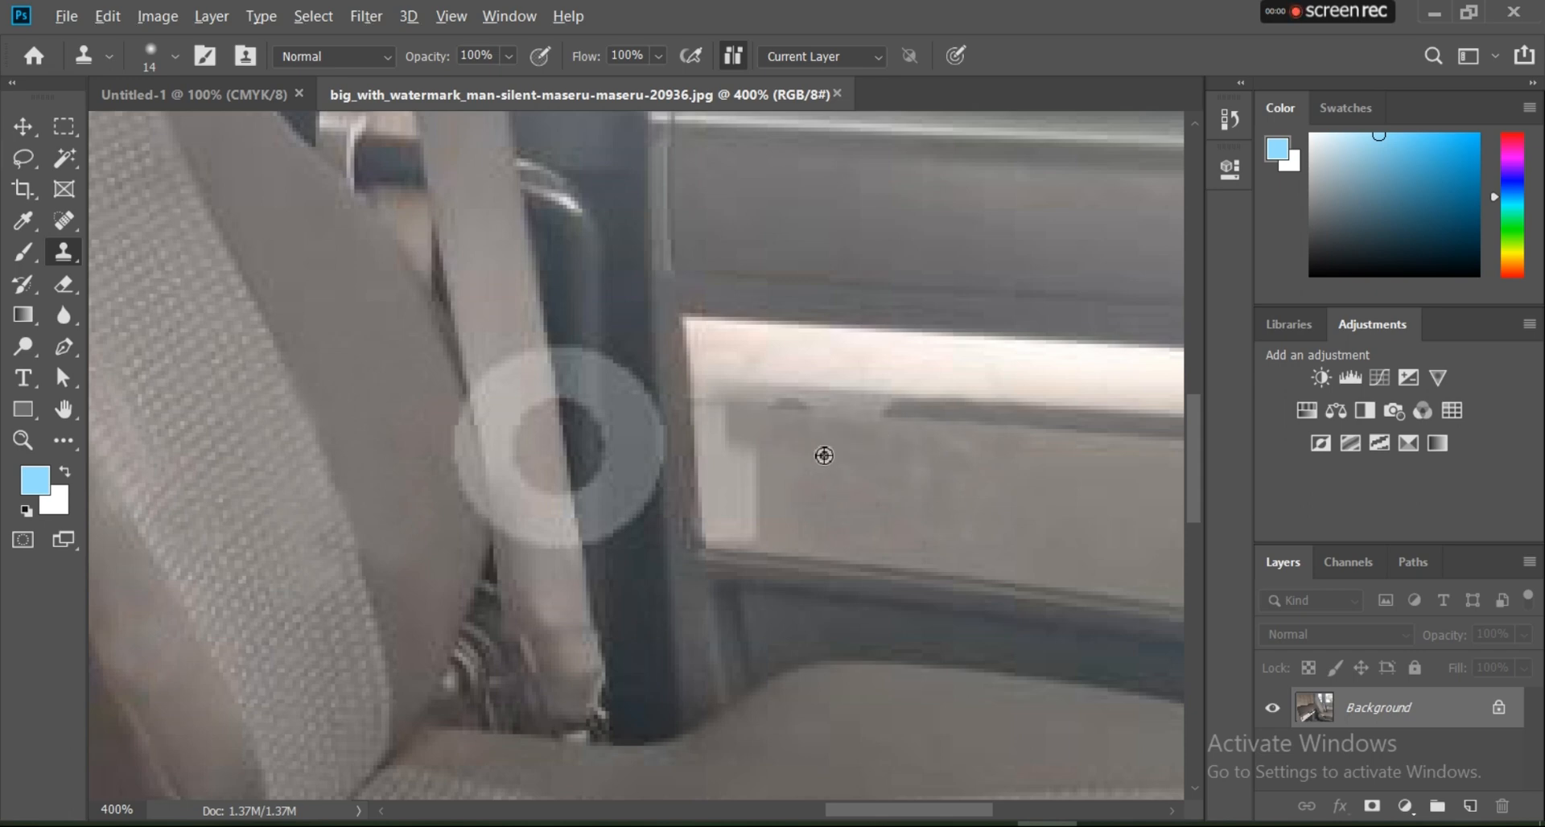
mouse_move(757, 438)
left_mouse_down()
mouse_move(715, 440)
mouse_move(712, 504)
mouse_move(771, 482)
mouse_move(741, 507)
mouse_move(786, 517)
mouse_move(731, 534)
mouse_move(746, 528)
left_mouse_up()
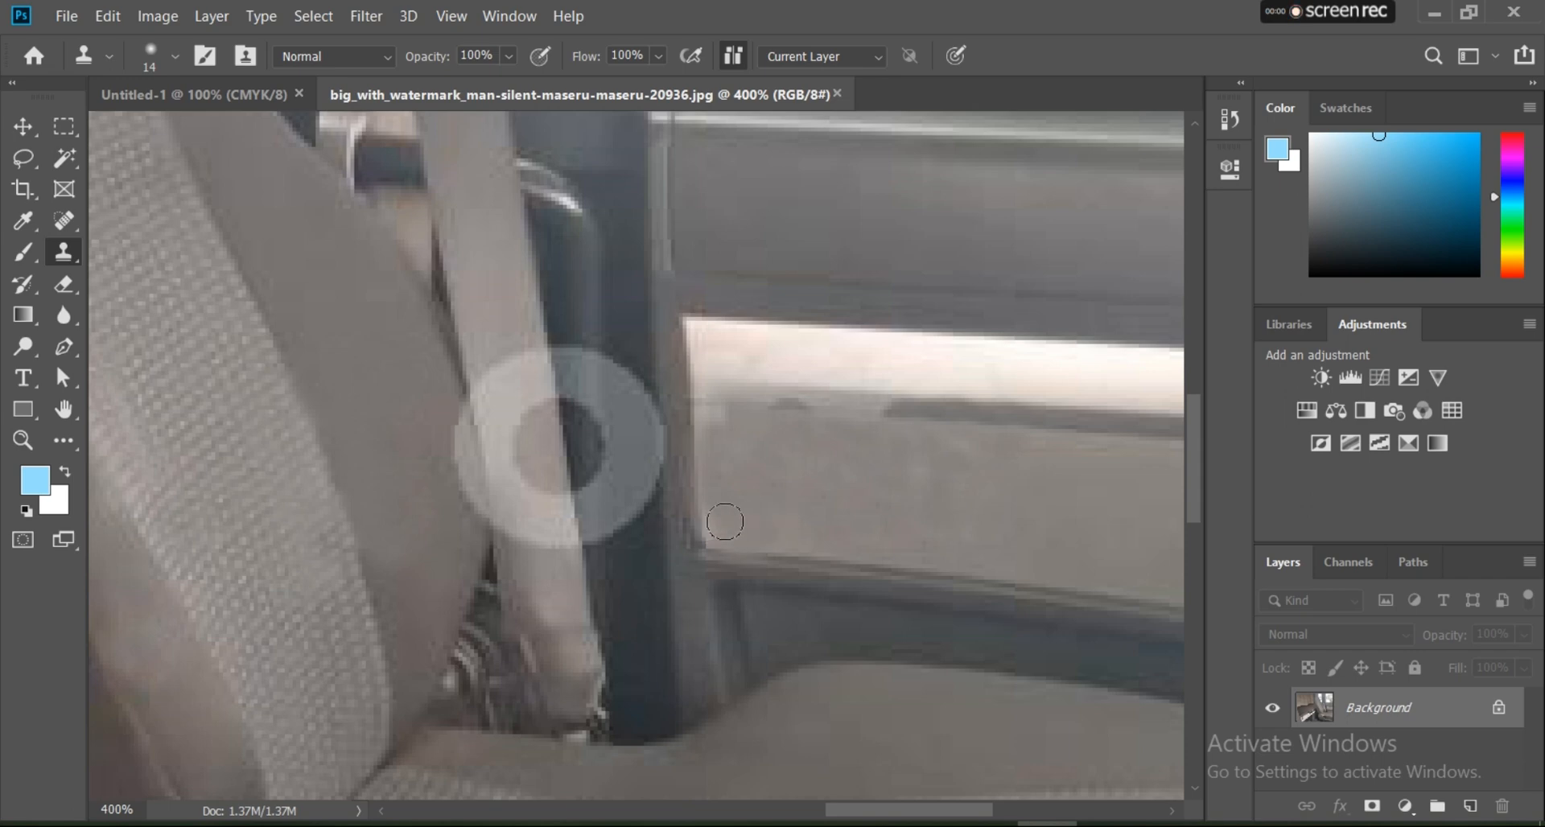
left_click(819, 474, "alt")
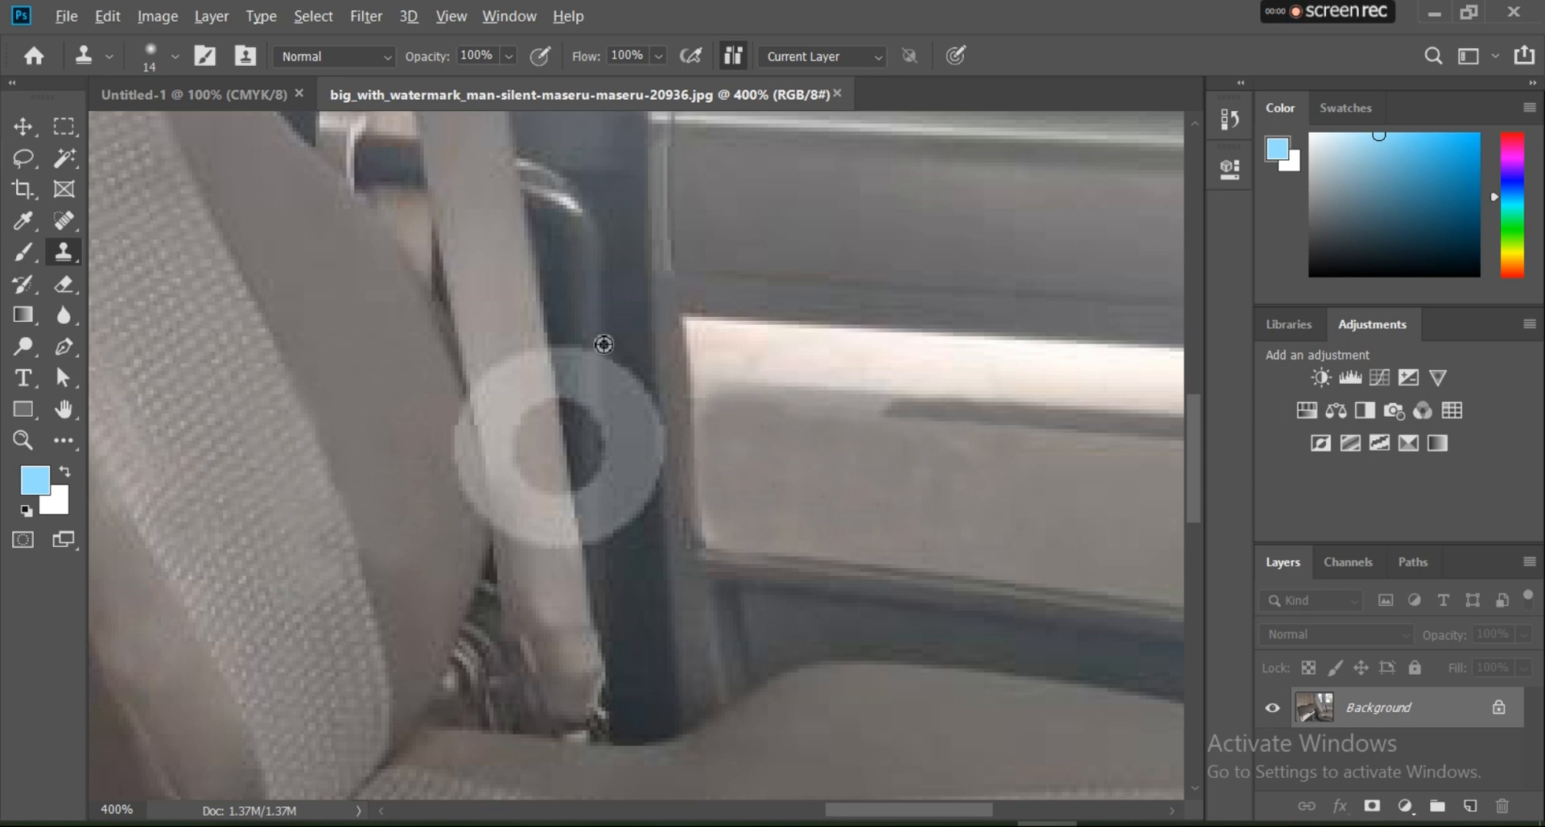
Step: Clone clean seat belt surface over the part of the letter o that crosses the belt
left_click(498, 334, "alt")
left_click_drag(499, 364, 500, 400)
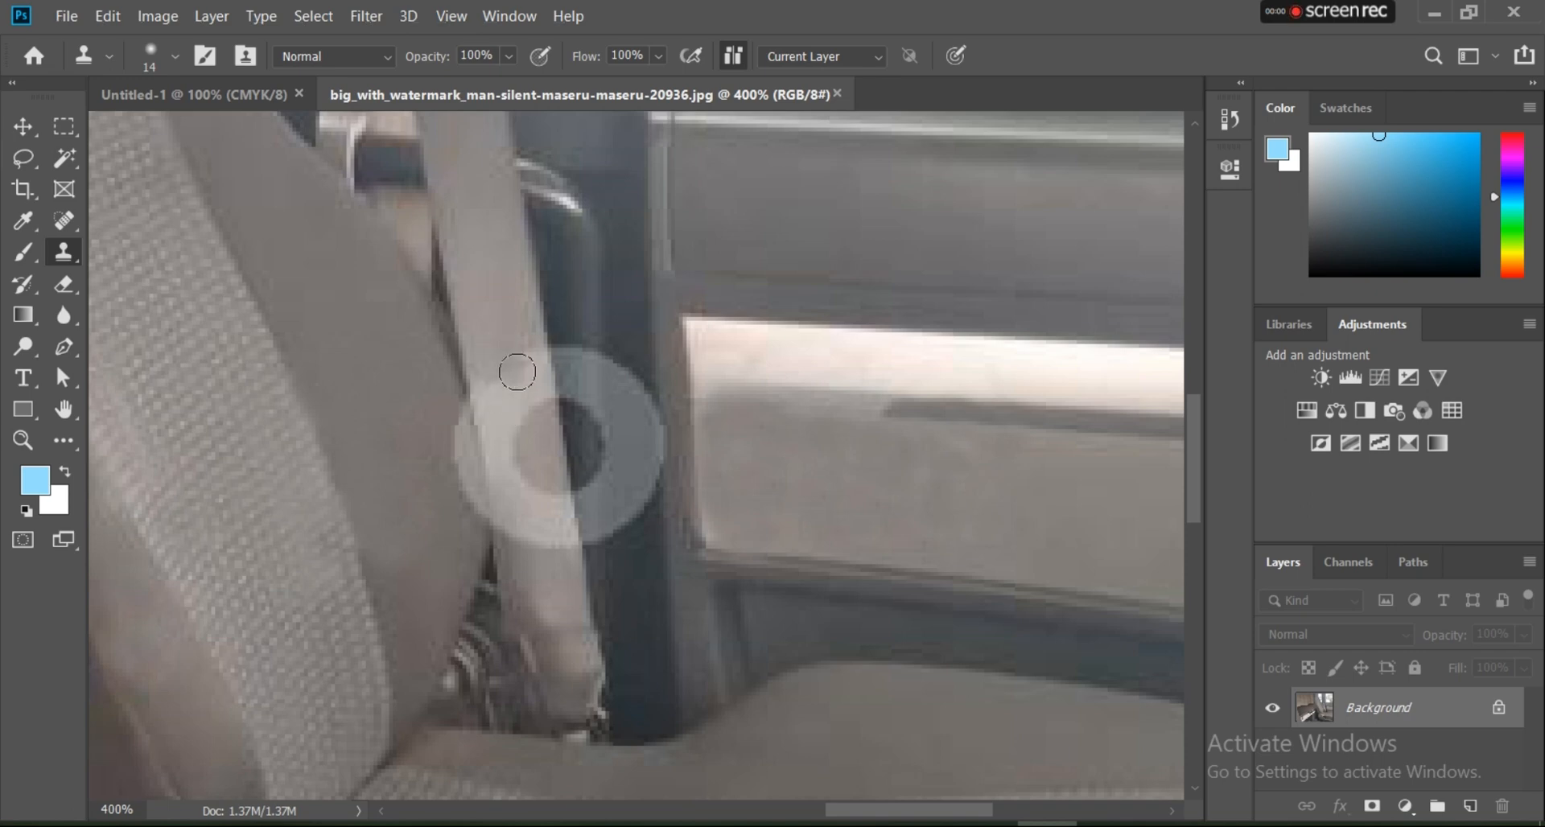
left_click(506, 350, "alt")
left_click(519, 389)
left_click(515, 422)
left_click(513, 451)
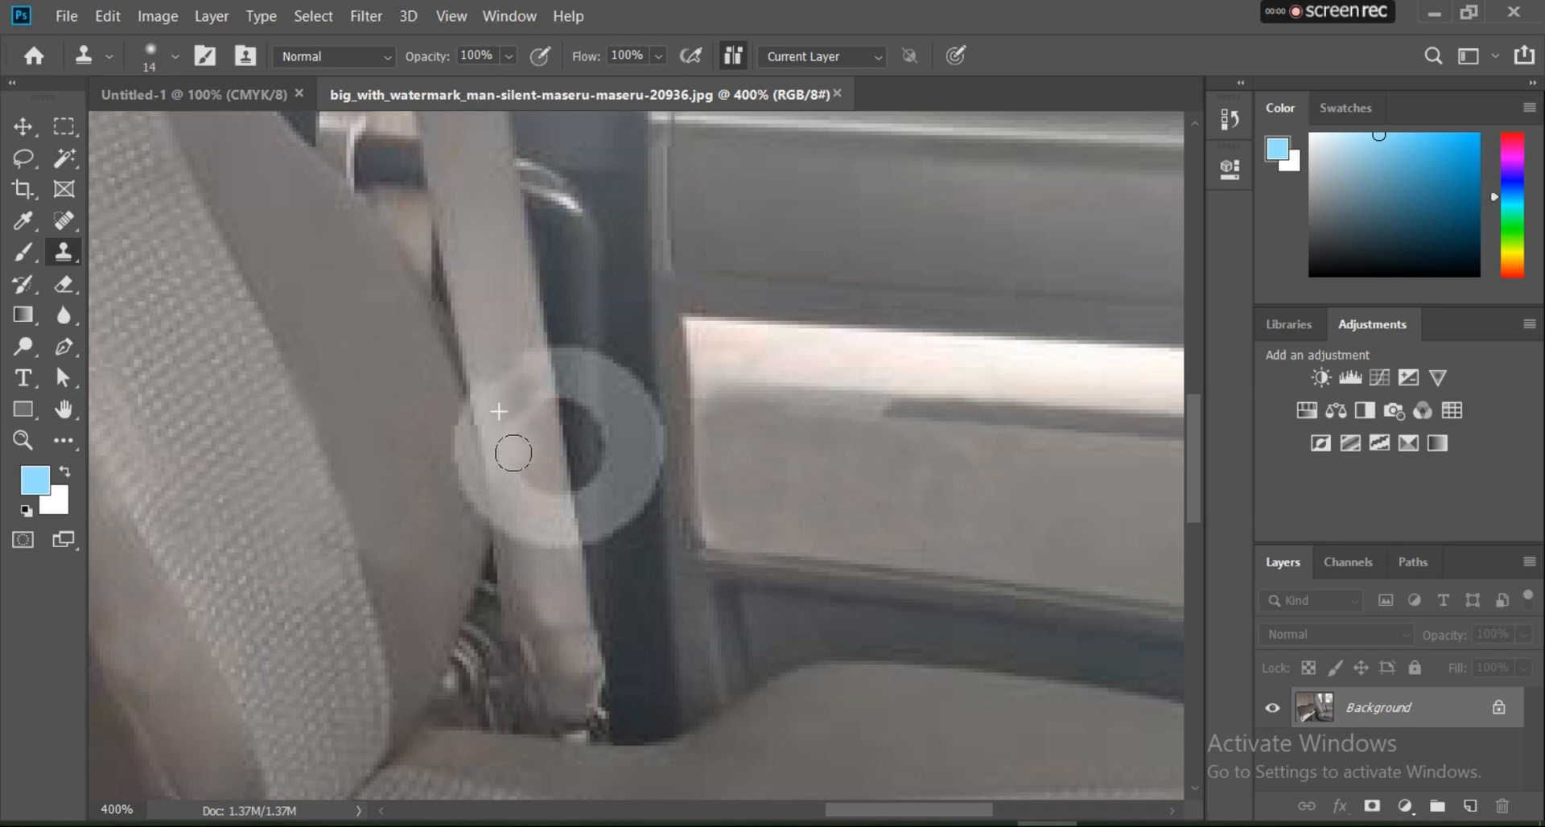
left_click(496, 329, "alt")
left_click_drag(505, 372, 515, 440)
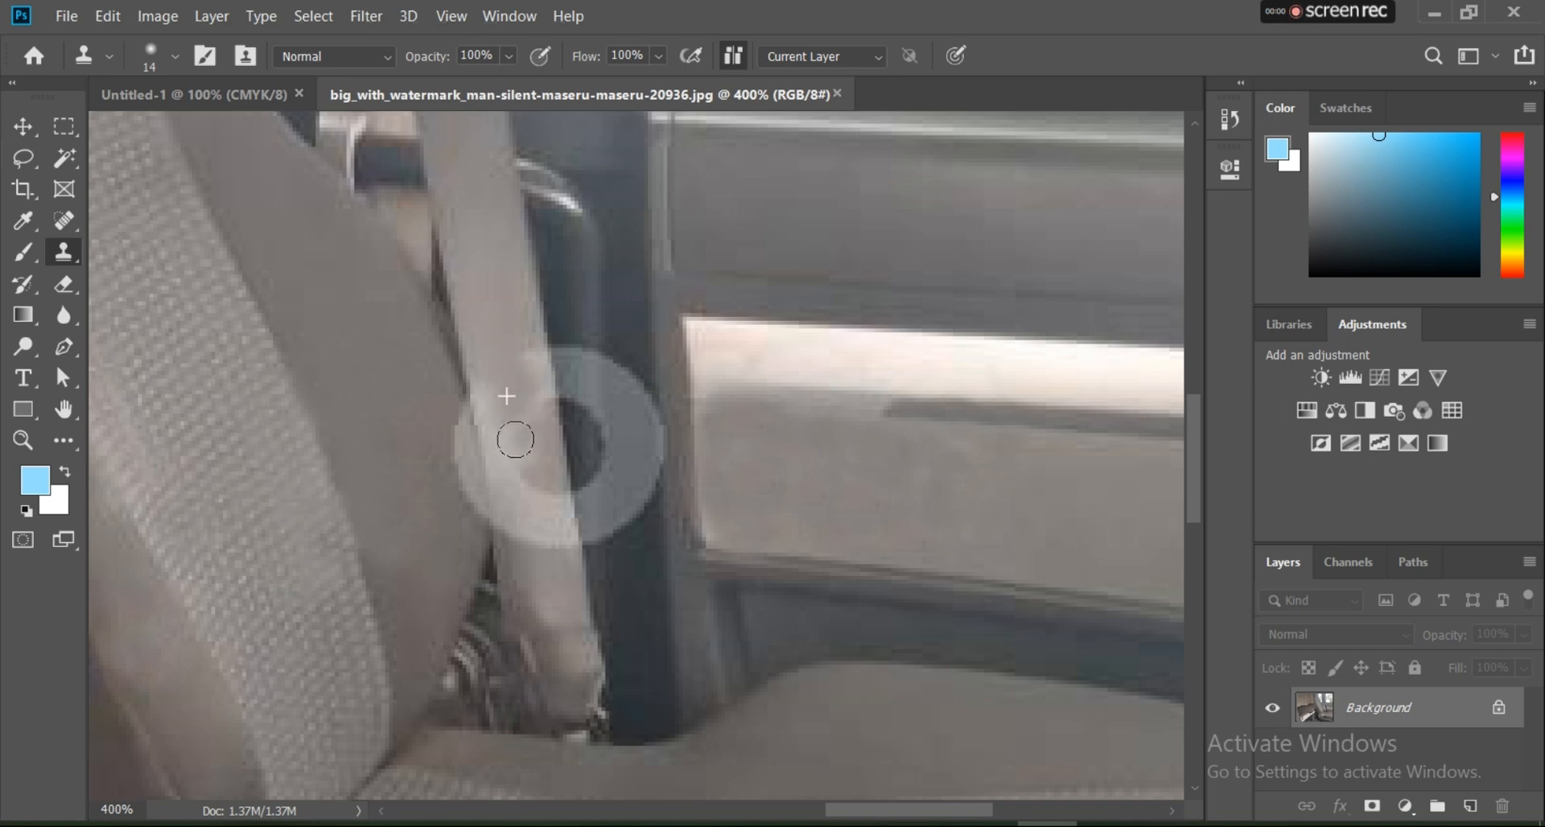
left_click_drag(518, 361, 507, 484)
left_click(508, 322, "alt")
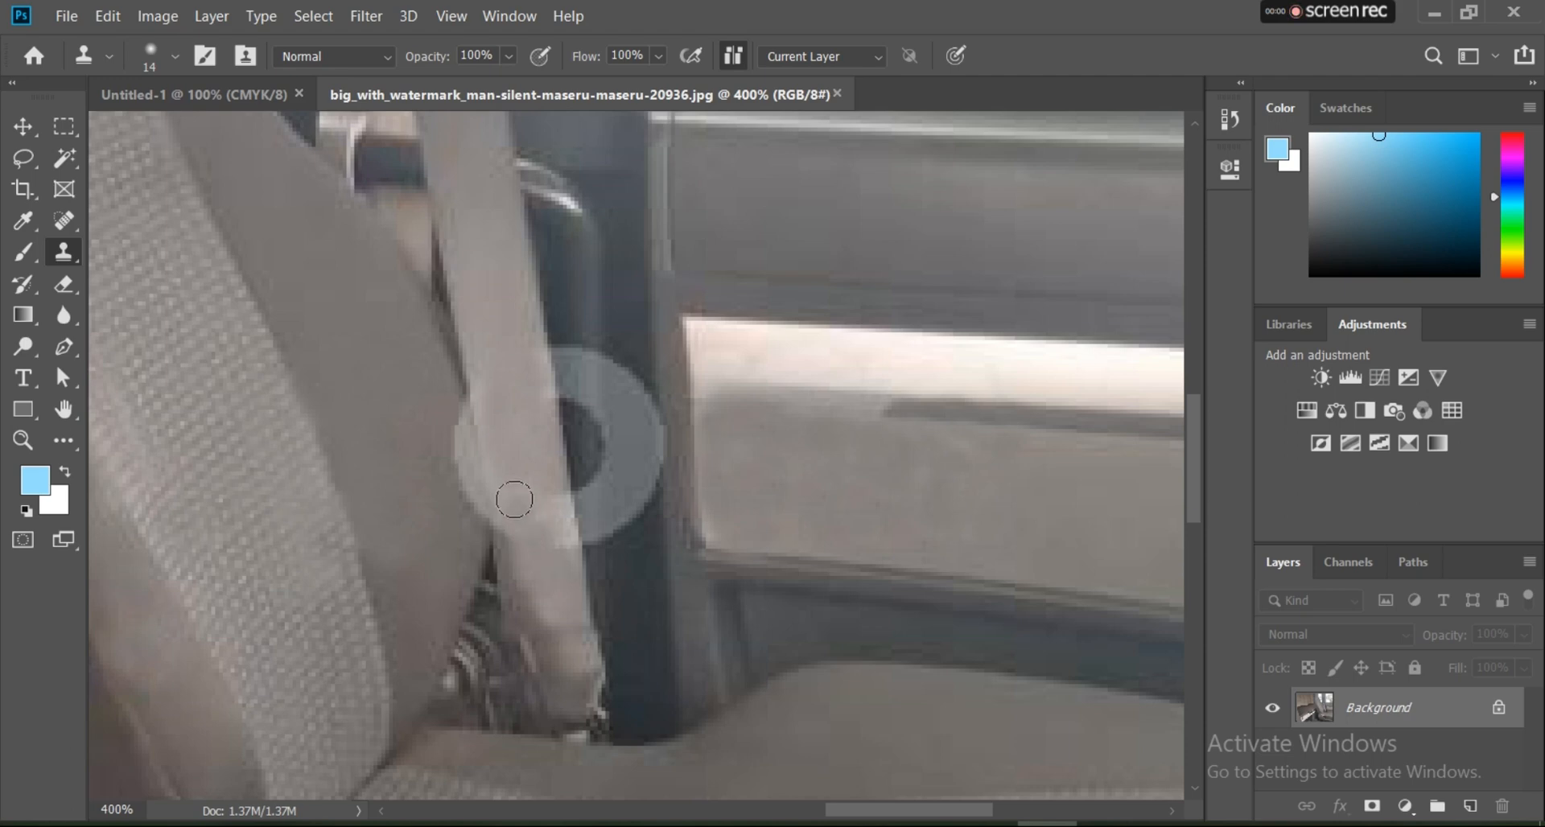
left_click(554, 578, "alt")
left_click_drag(554, 517, 539, 499)
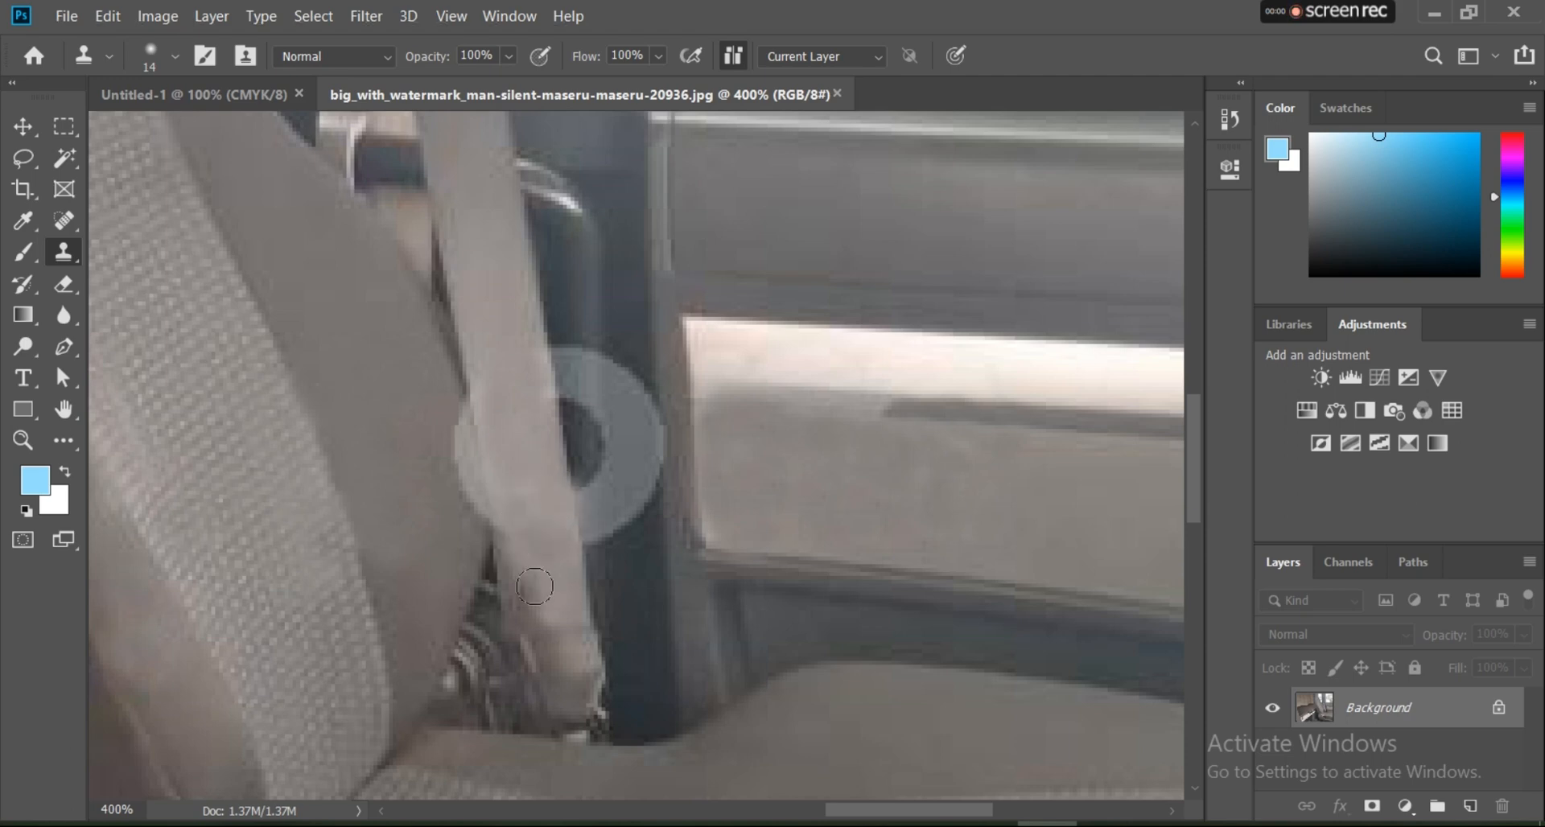
Step: Extend the dark handle over the o beside the belt and clone seat fabric over the o's left edge
left_click(577, 337, "alt")
mouse_move(574, 383)
left_mouse_down()
mouse_move(613, 368)
mouse_move(582, 408)
left_mouse_up()
left_click(590, 332, "alt")
left_click(593, 347, "alt")
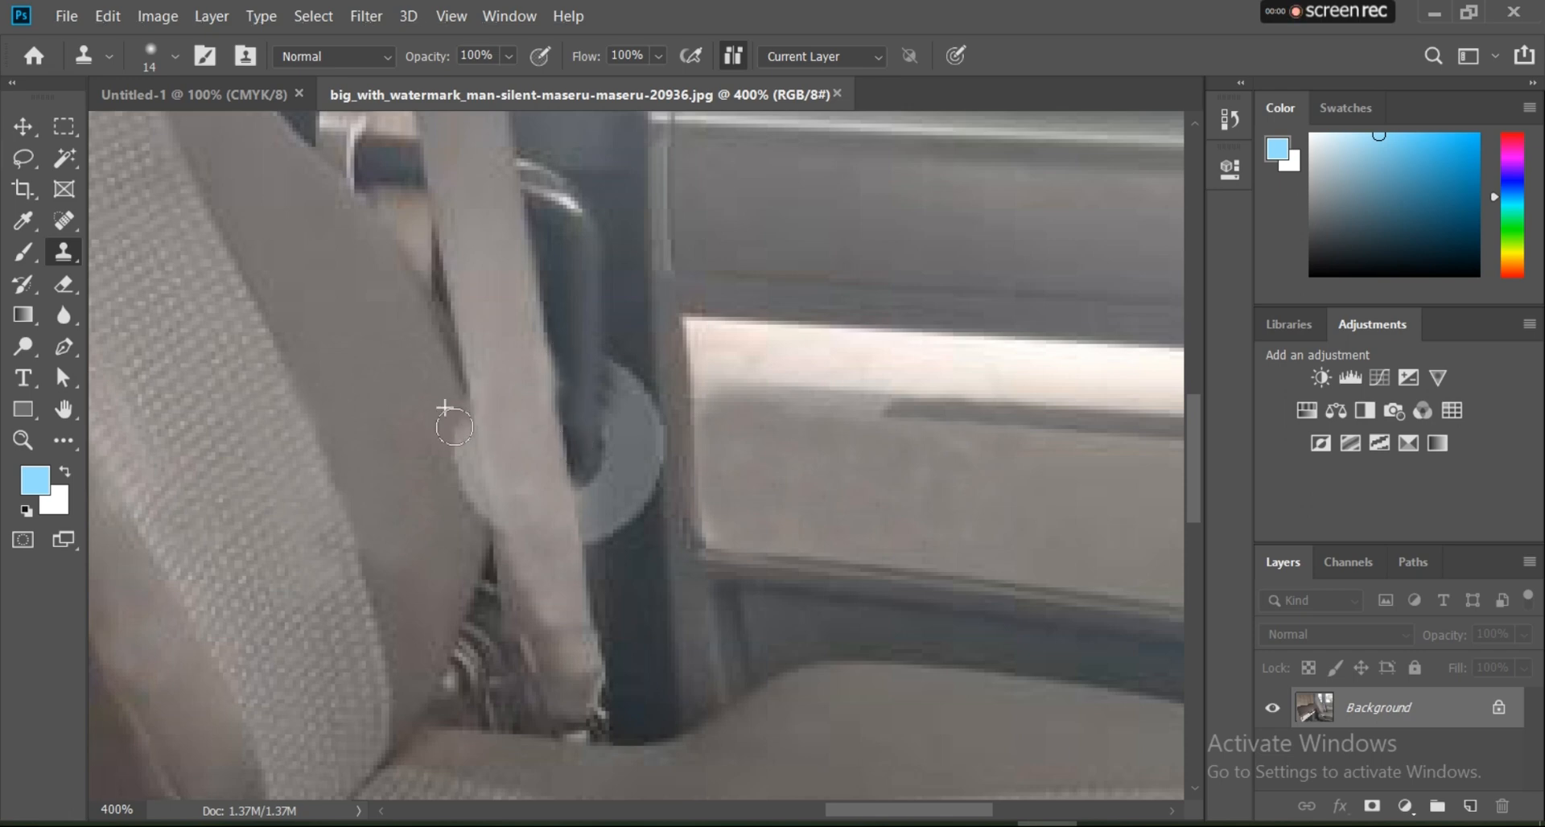
left_click_drag(454, 427, 468, 483)
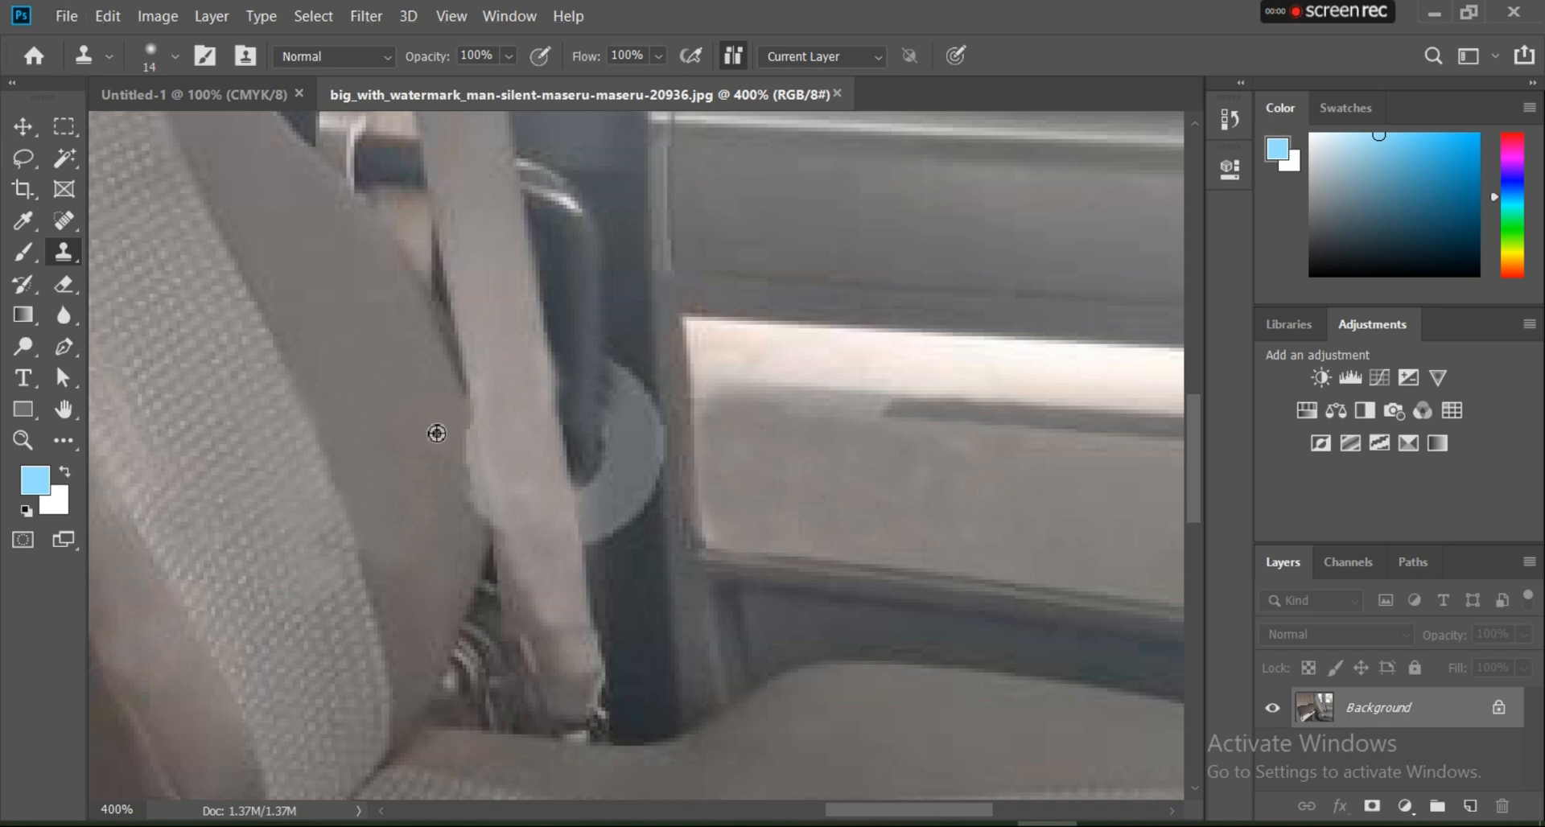
left_click_drag(451, 432, 464, 517)
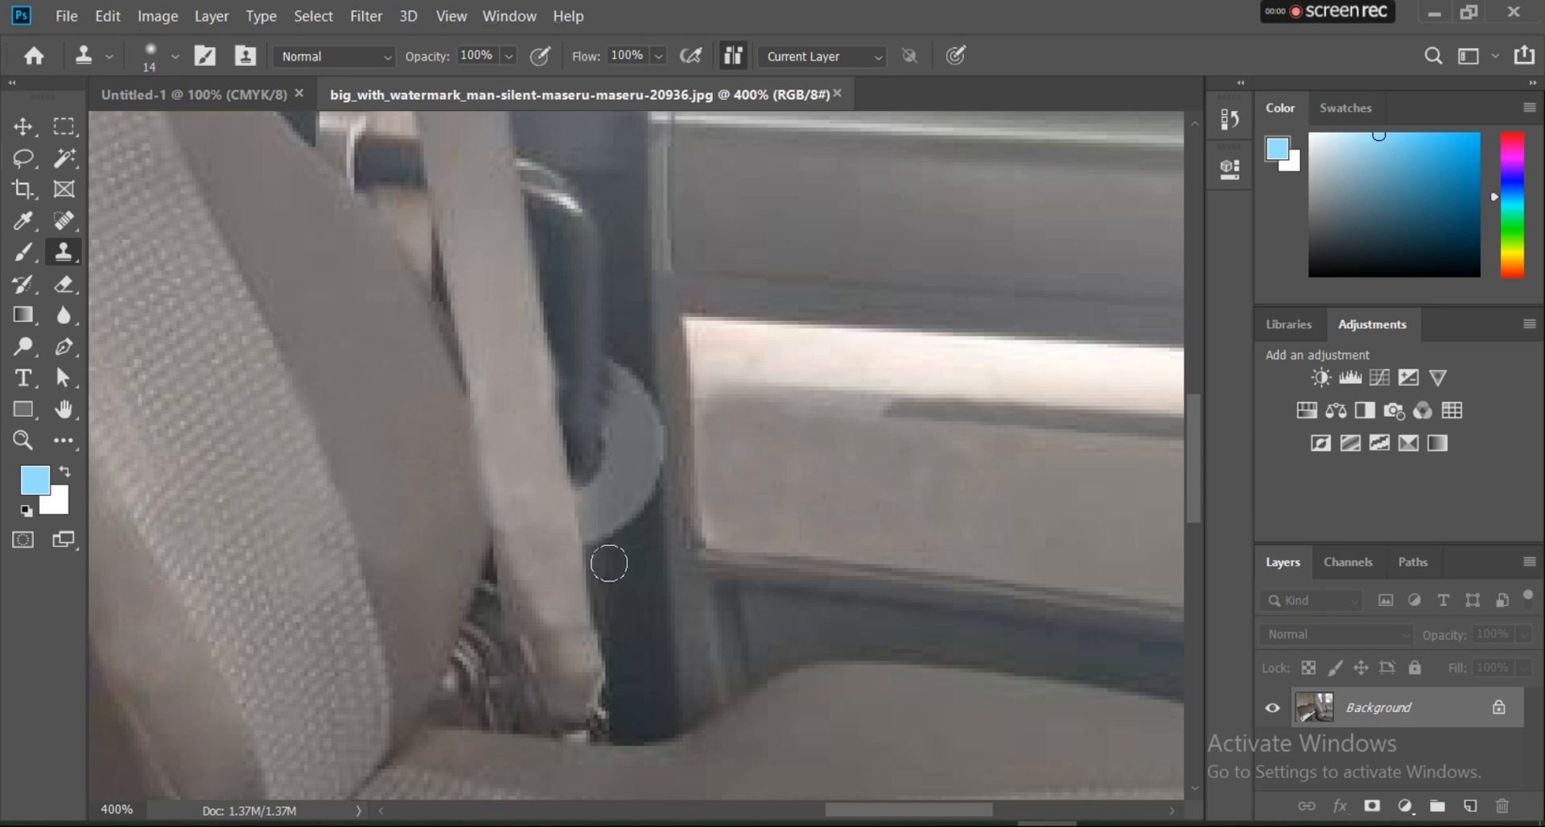
Step: Clone the dark pillar over the lower and right parts of the o's ring
left_click_drag(609, 563, 601, 493)
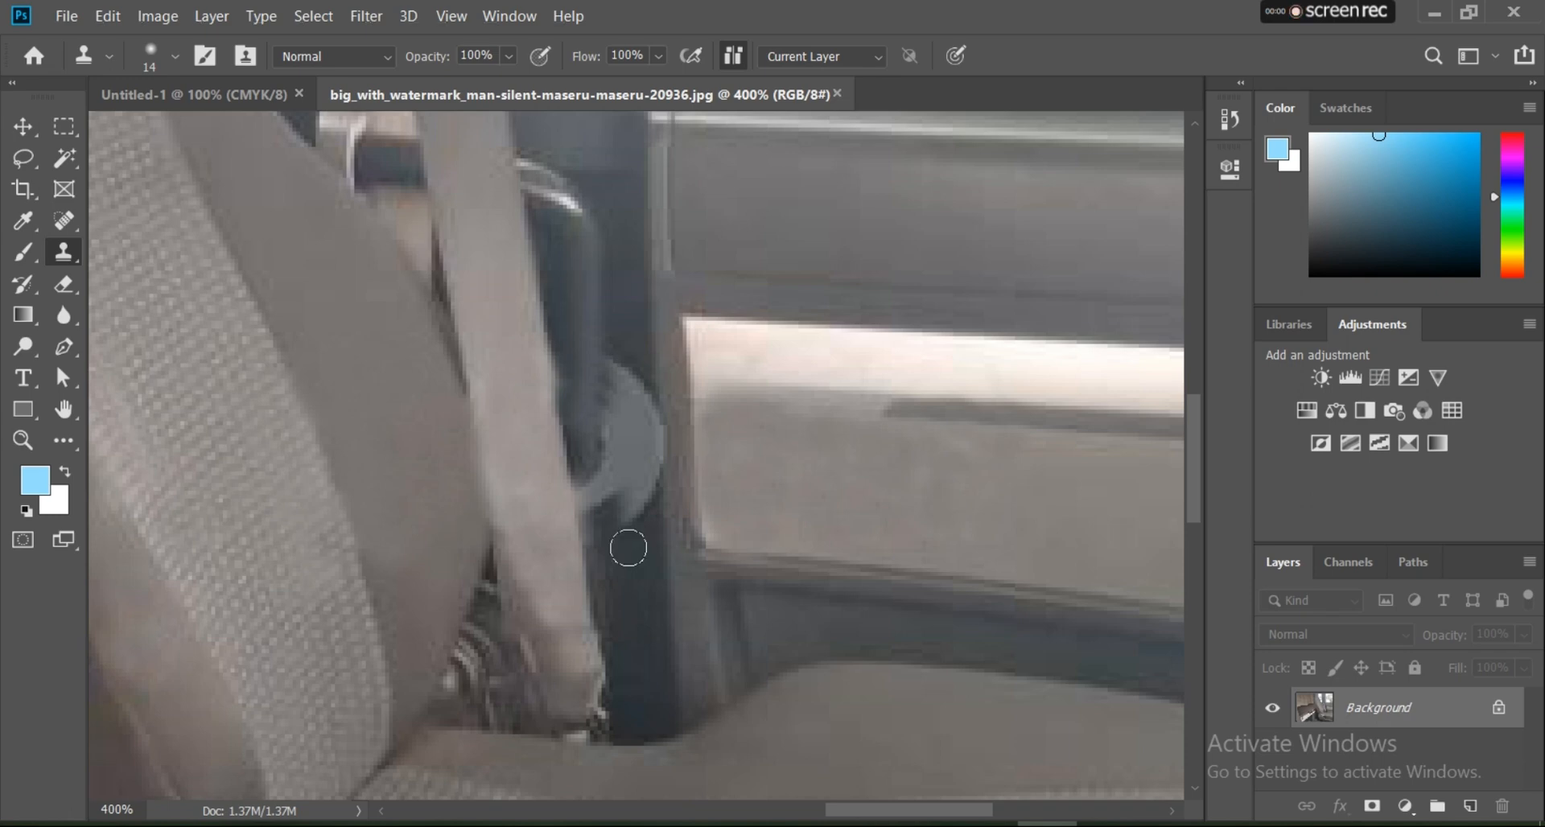
left_click_drag(627, 548, 625, 439)
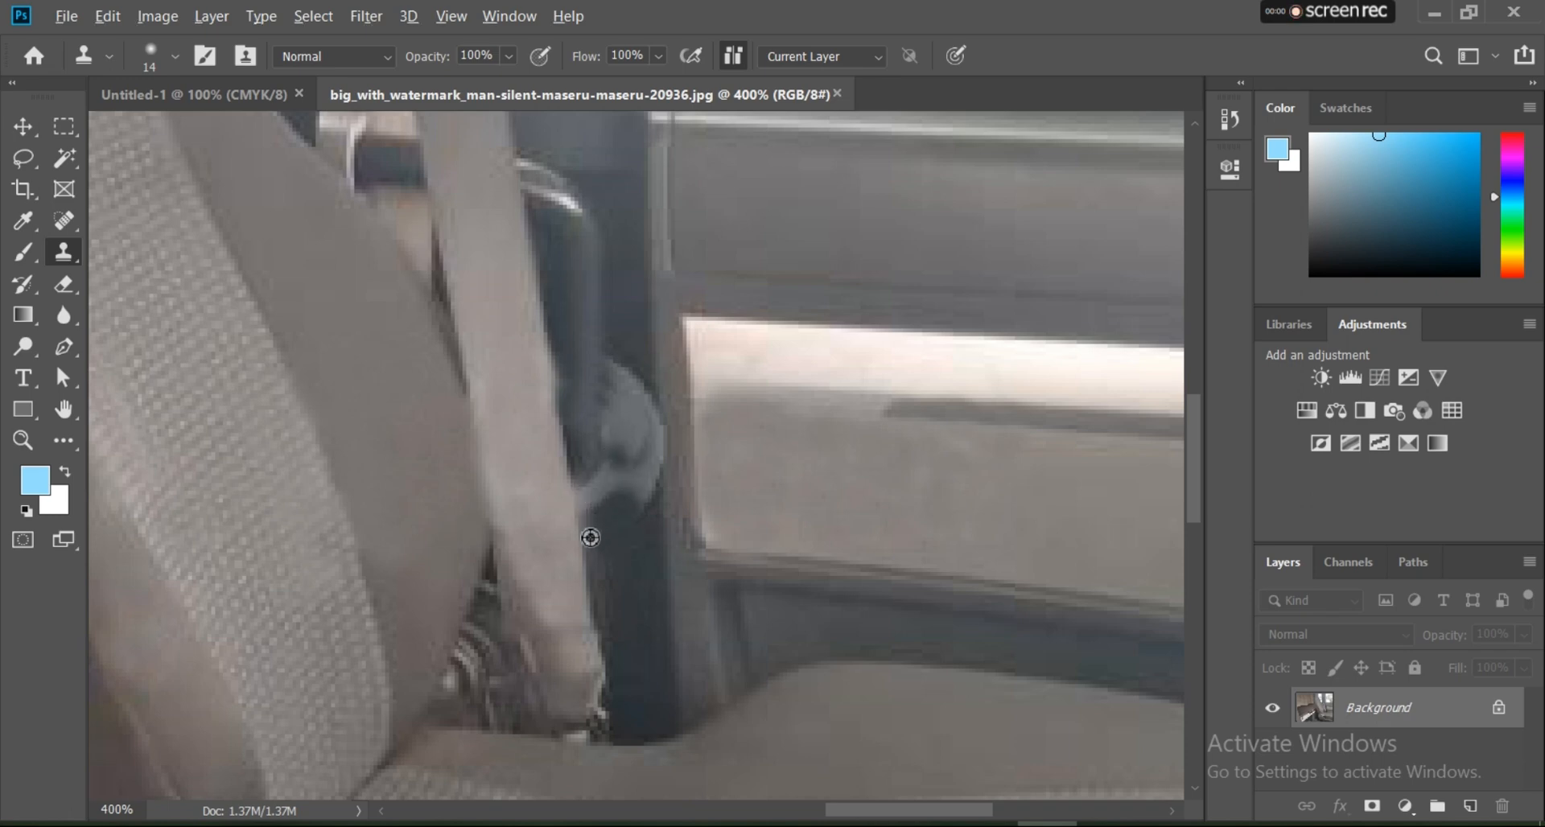
left_click(600, 548, "alt")
mouse_move(599, 493)
left_mouse_down()
mouse_move(638, 486)
mouse_move(625, 464)
mouse_move(591, 469)
left_mouse_up()
left_click(628, 562, "alt")
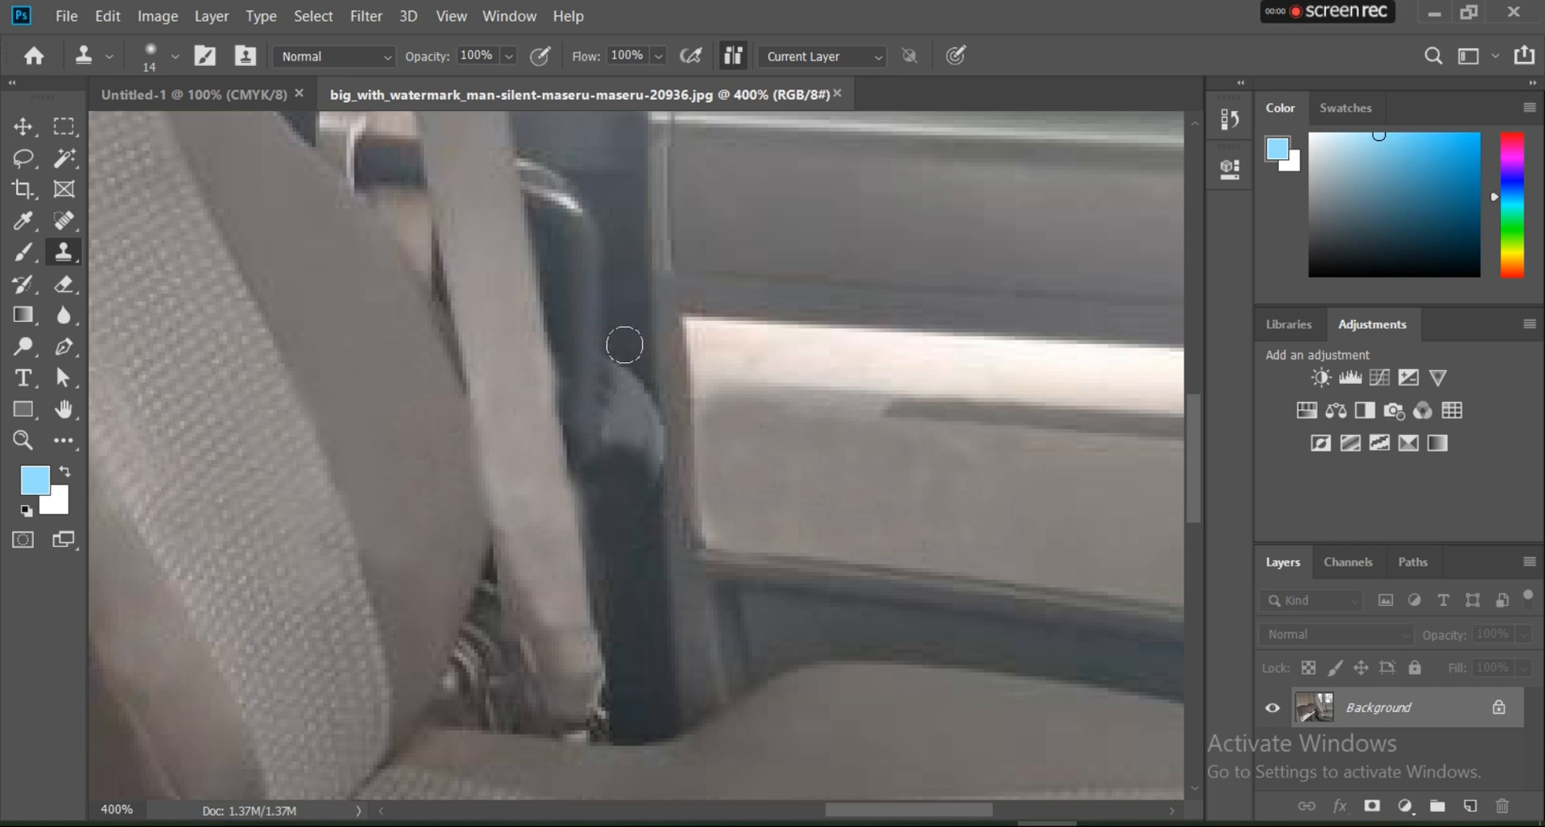
mouse_move(627, 370)
left_mouse_down()
mouse_move(621, 442)
mouse_move(614, 396)
mouse_move(610, 450)
left_mouse_up()
left_click(621, 349, "alt")
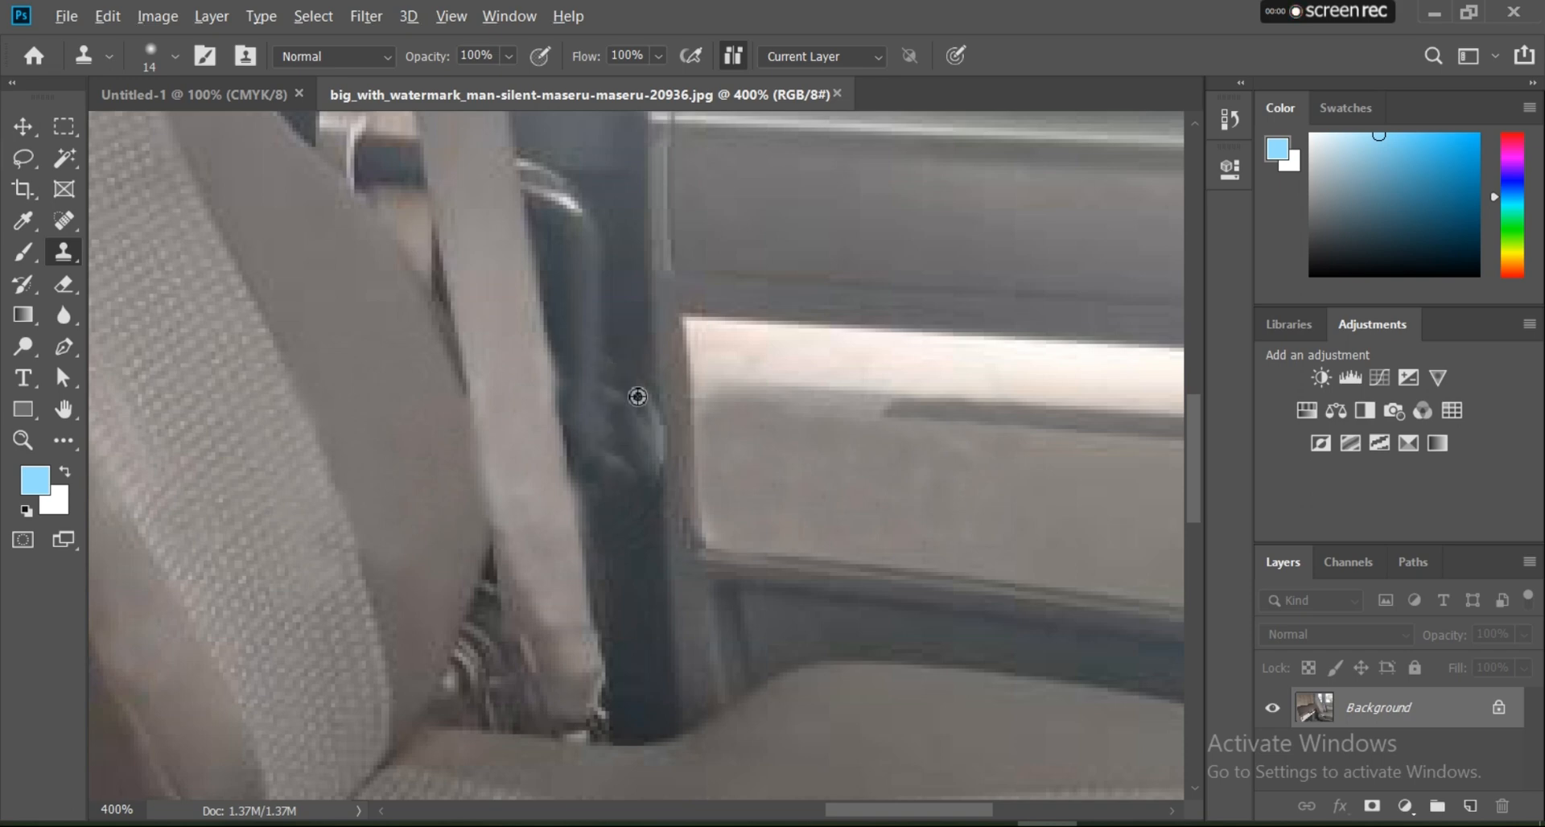
Step: Clone away the last traces of the o along the pillar's right edge and even out the pillar
left_click(634, 344, "alt")
mouse_move(631, 384)
left_mouse_down()
mouse_move(621, 459)
mouse_move(625, 368)
mouse_move(628, 541)
mouse_move(644, 439)
left_mouse_up()
left_click(627, 520, "alt")
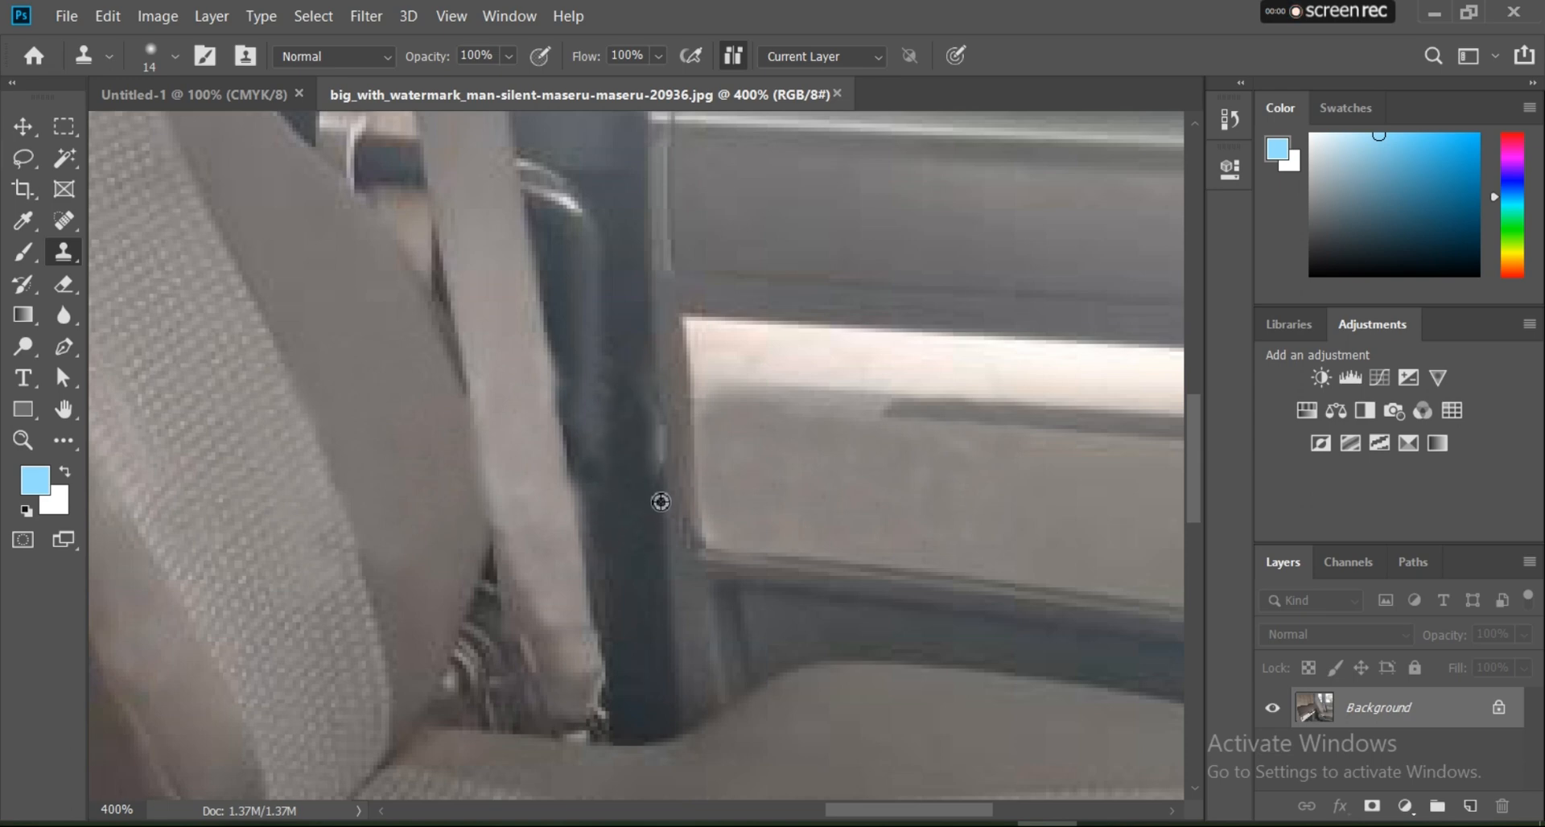
left_click(665, 507, "alt")
left_click(662, 462)
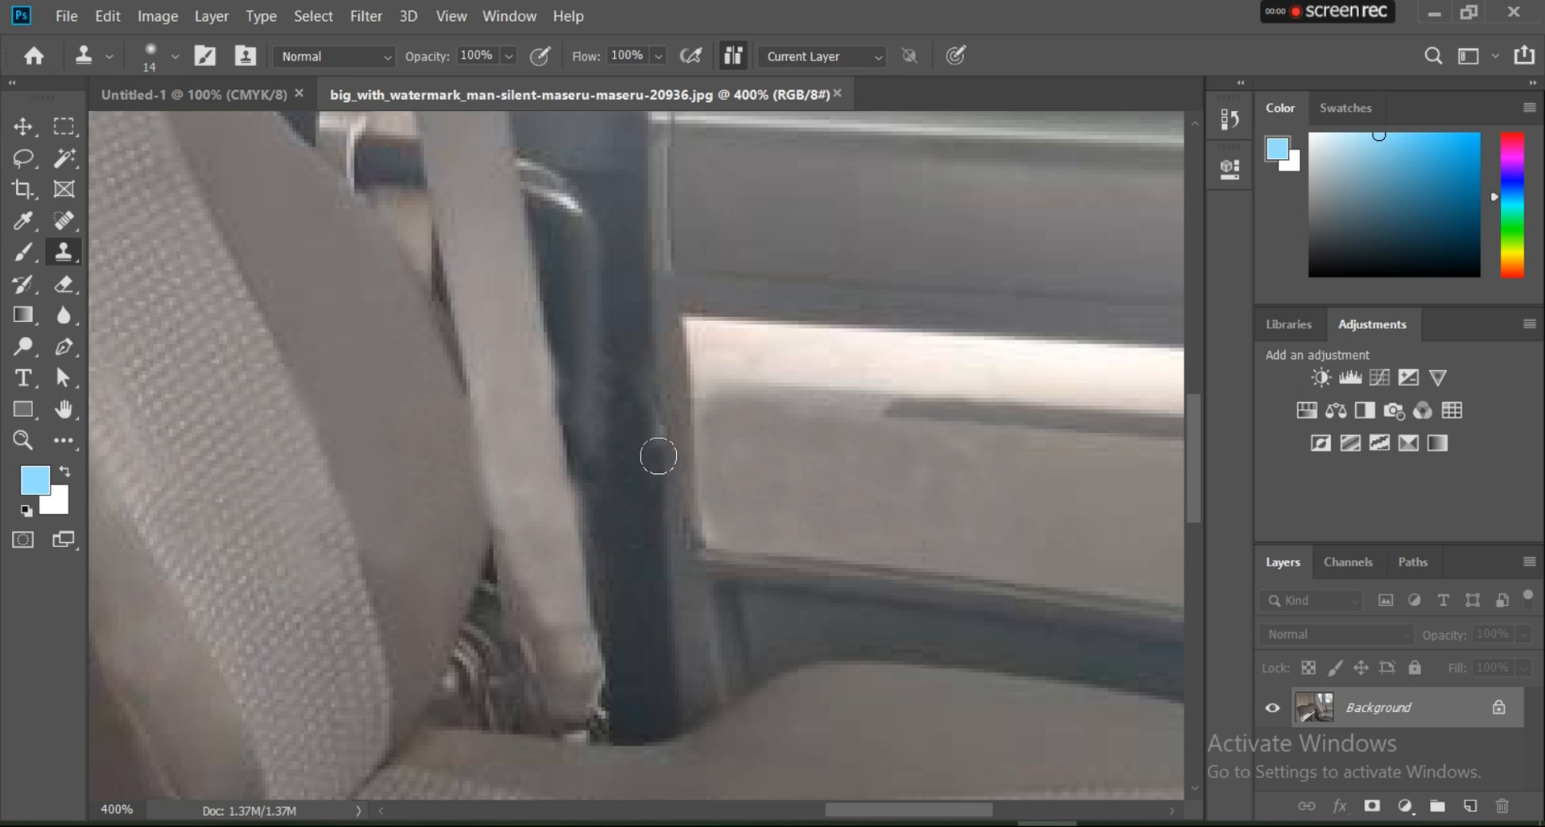
left_click_drag(658, 456, 646, 362)
left_click(637, 561, "alt")
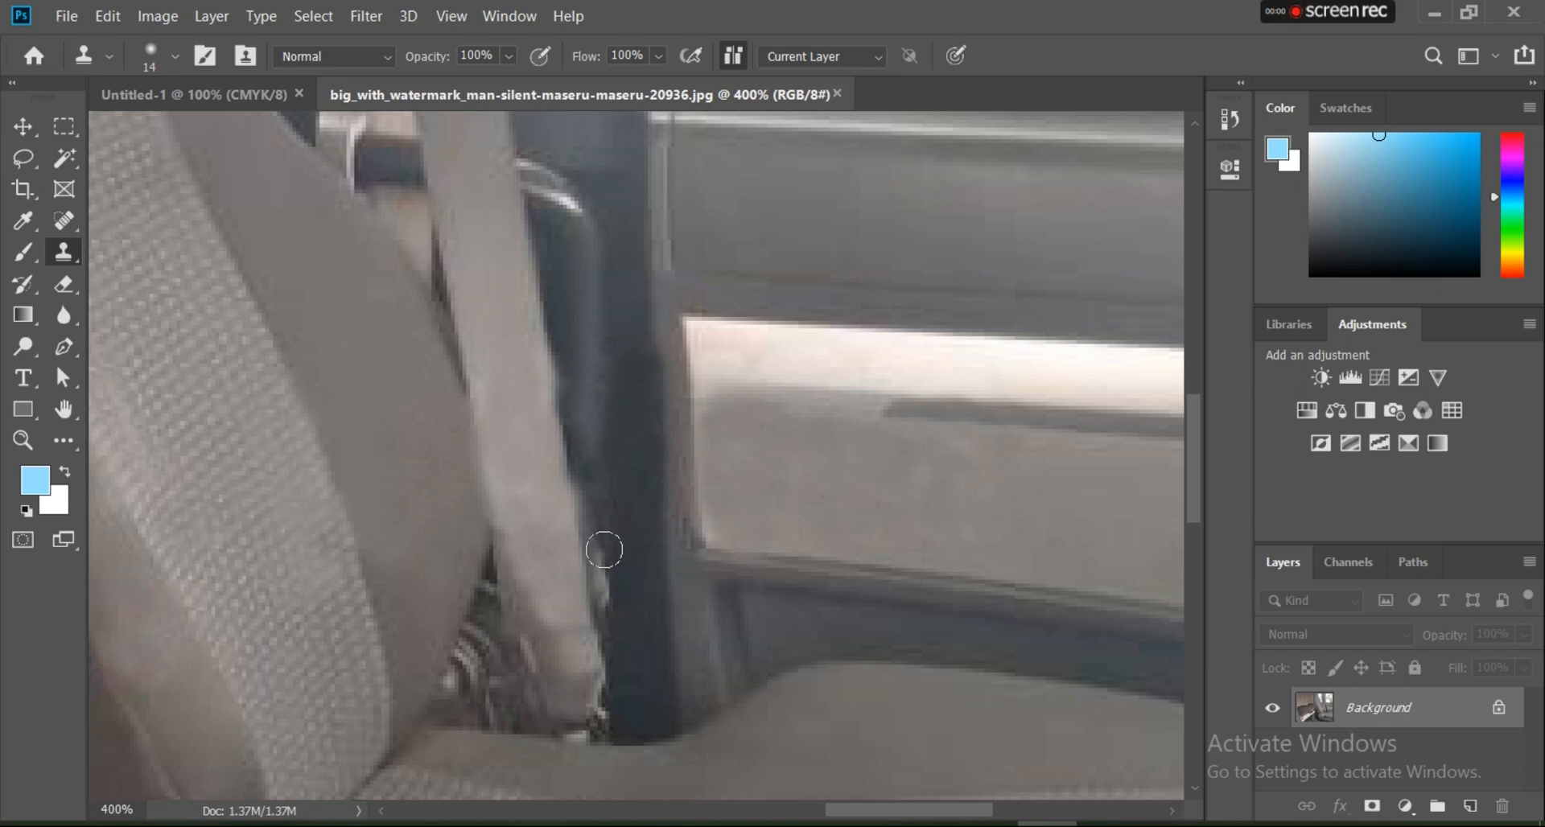
Step: Touch up the side seam of the seat's backrest with cloned seat fabric
scroll(630, 545, "down", 5)
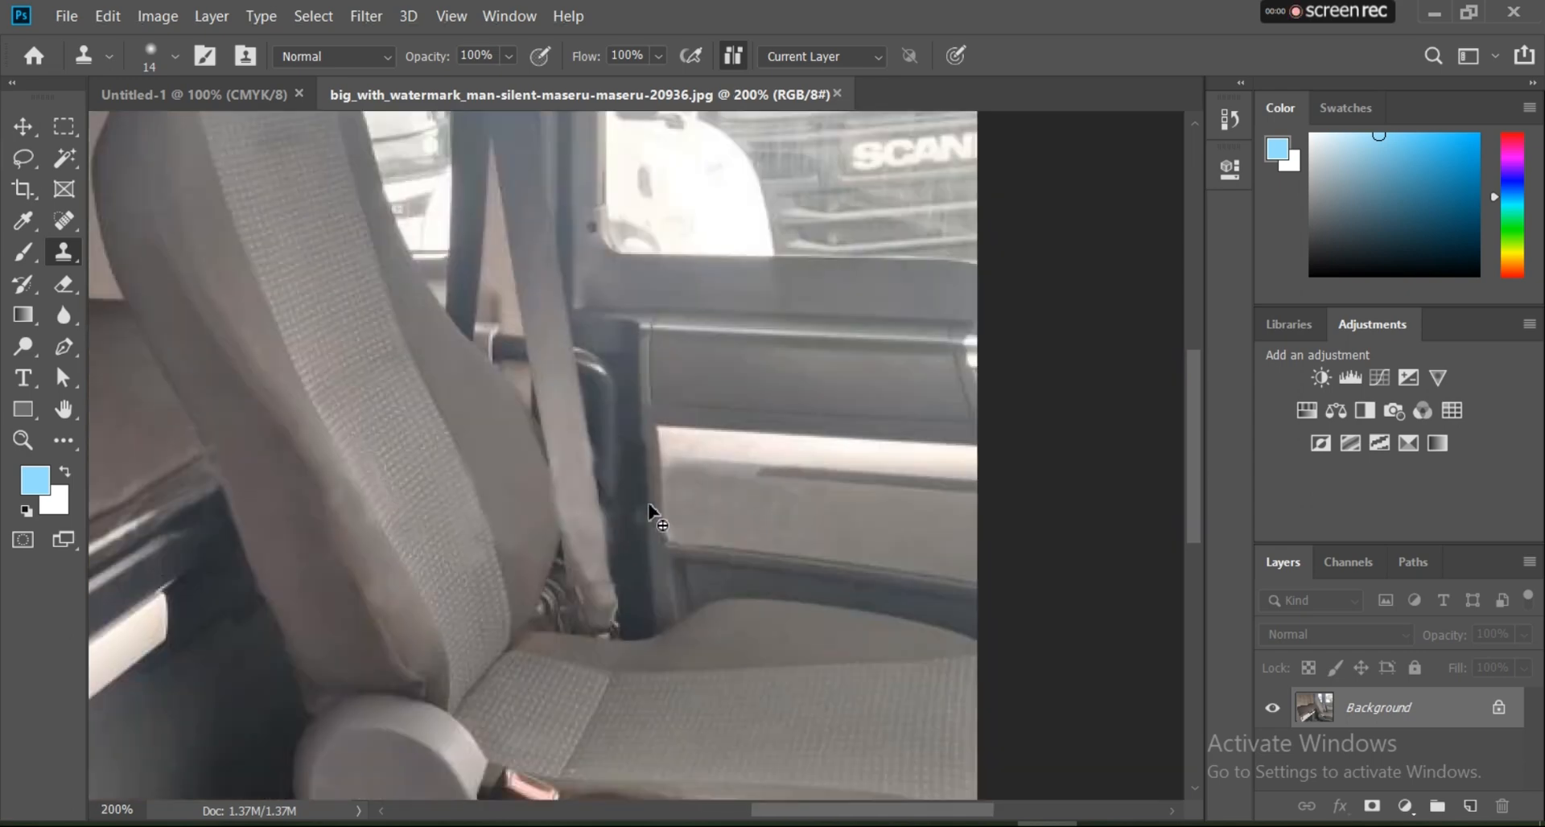
scroll(858, 433, "up", 1)
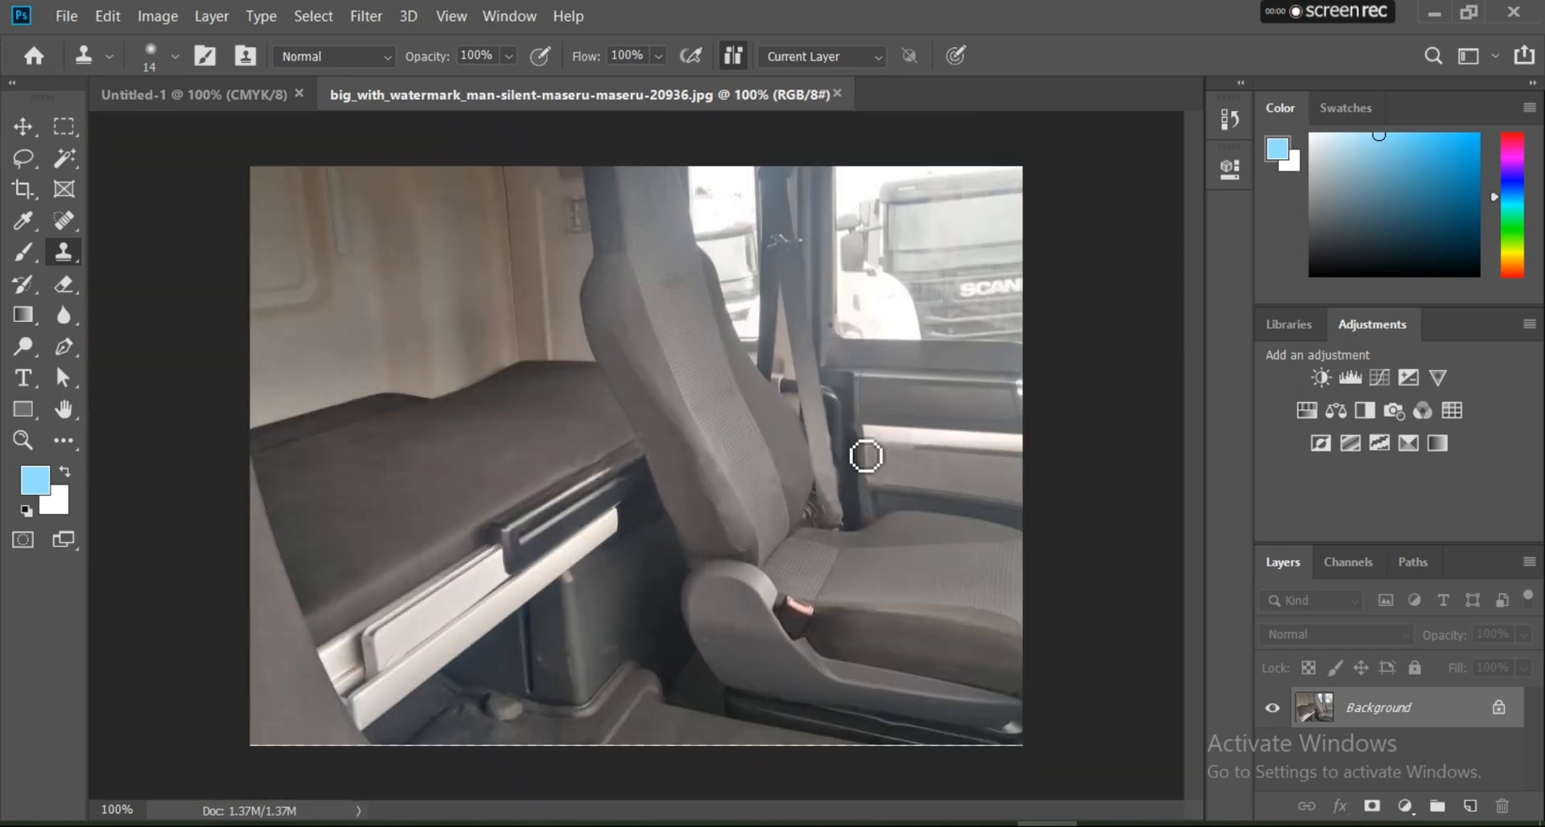
scroll(754, 472, "up", 1)
scroll(706, 522, "up", 1)
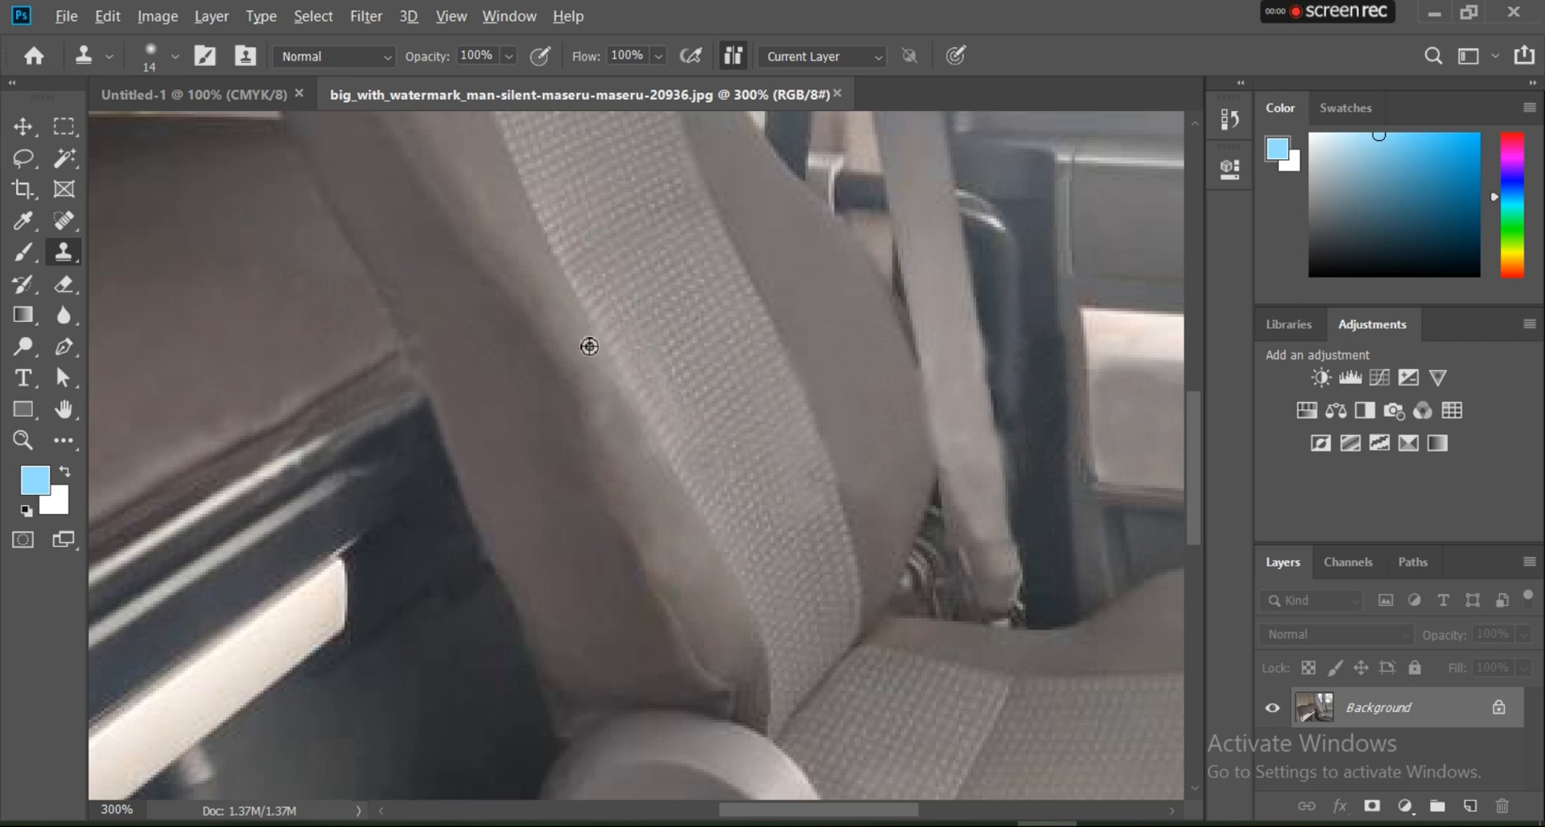
left_click(631, 499, "alt")
left_click(624, 445)
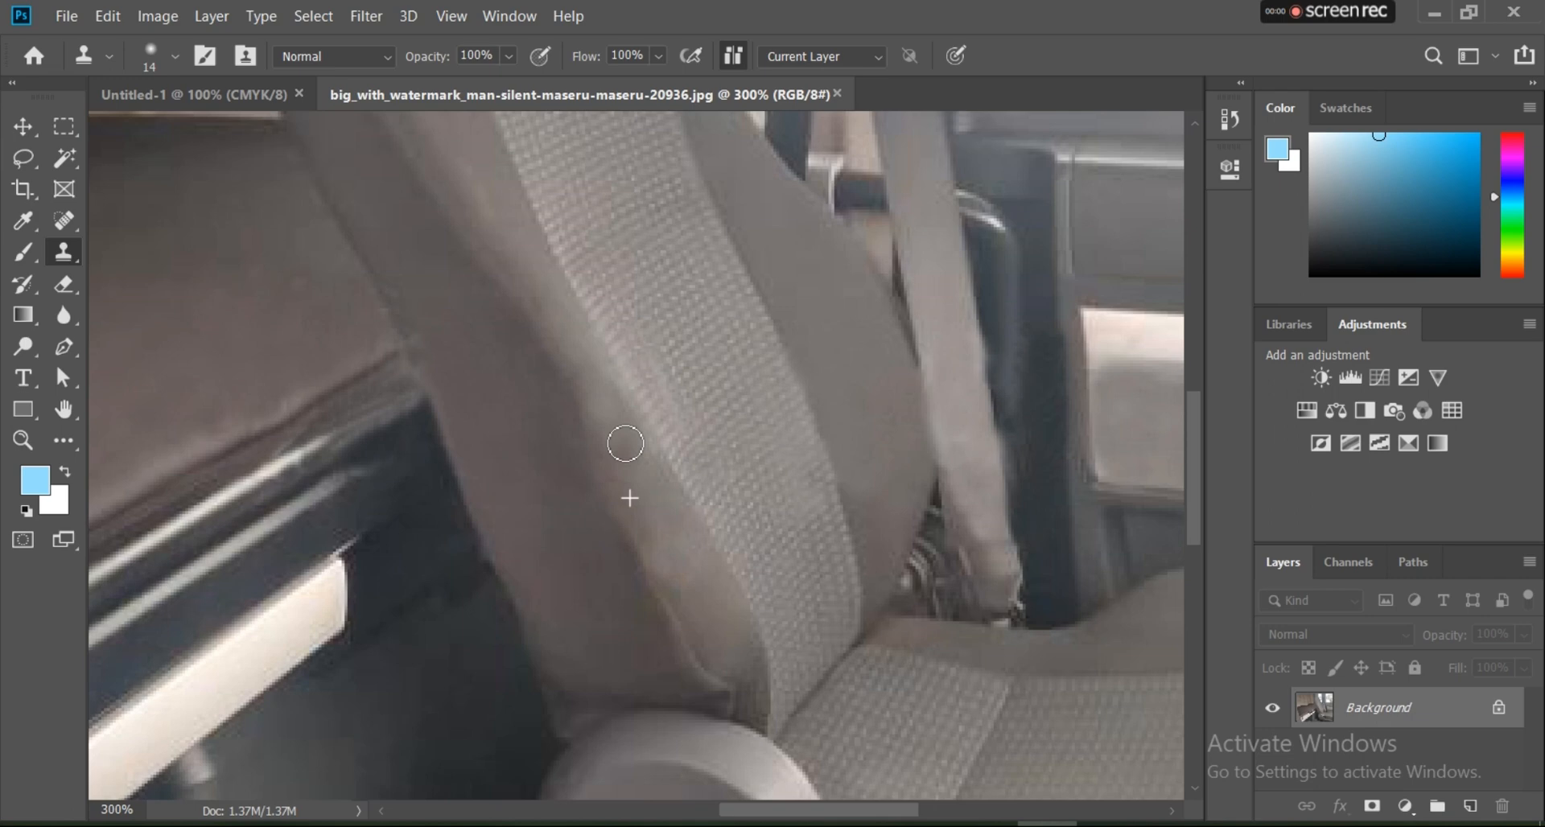
left_click(609, 408)
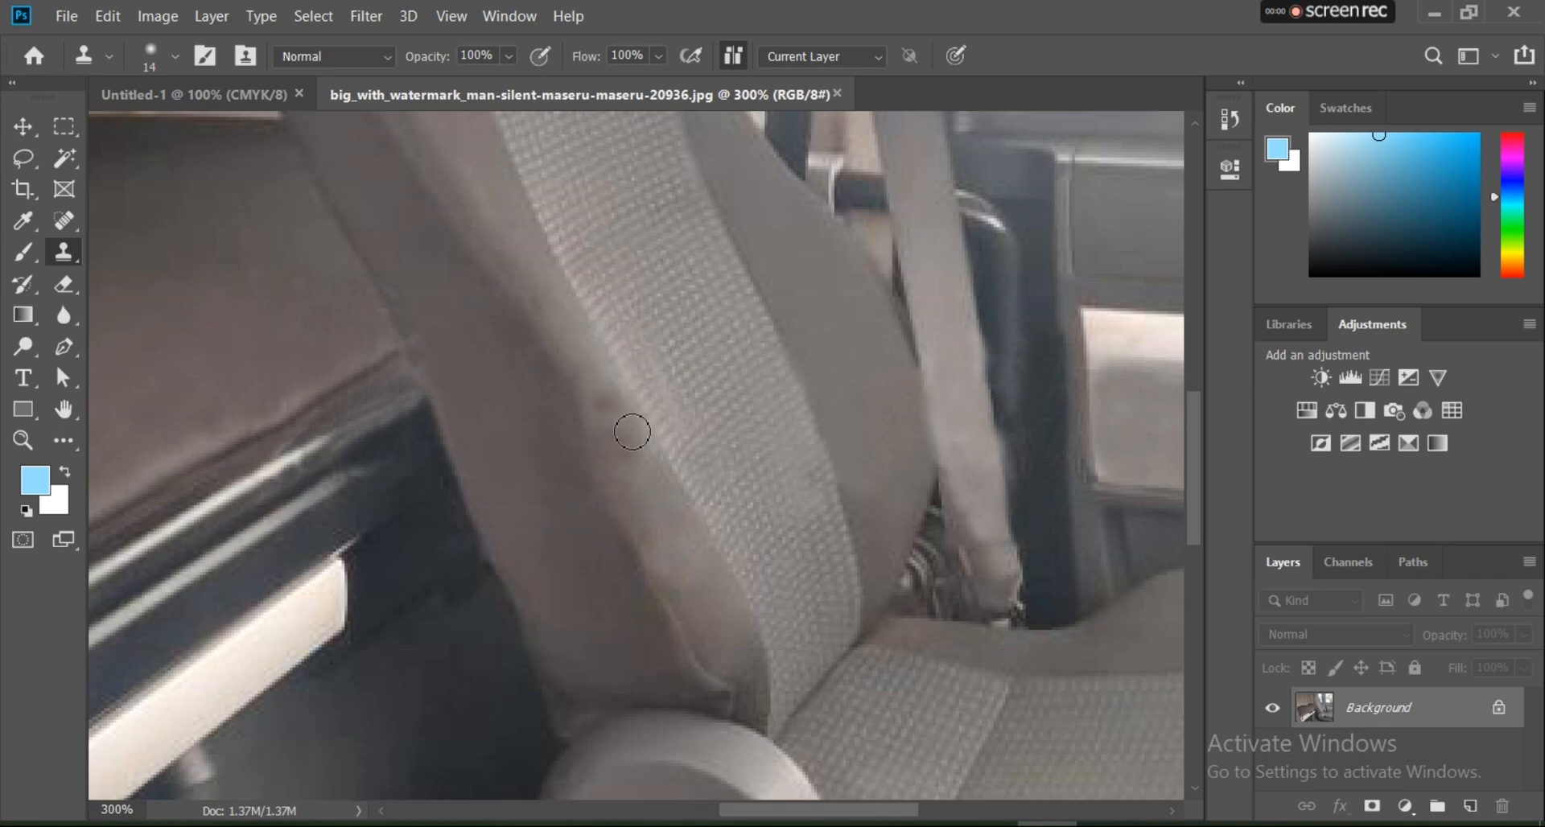
left_click(642, 496, "alt")
left_click(617, 452)
left_click(625, 457, "alt")
left_click(611, 448)
left_click(628, 497)
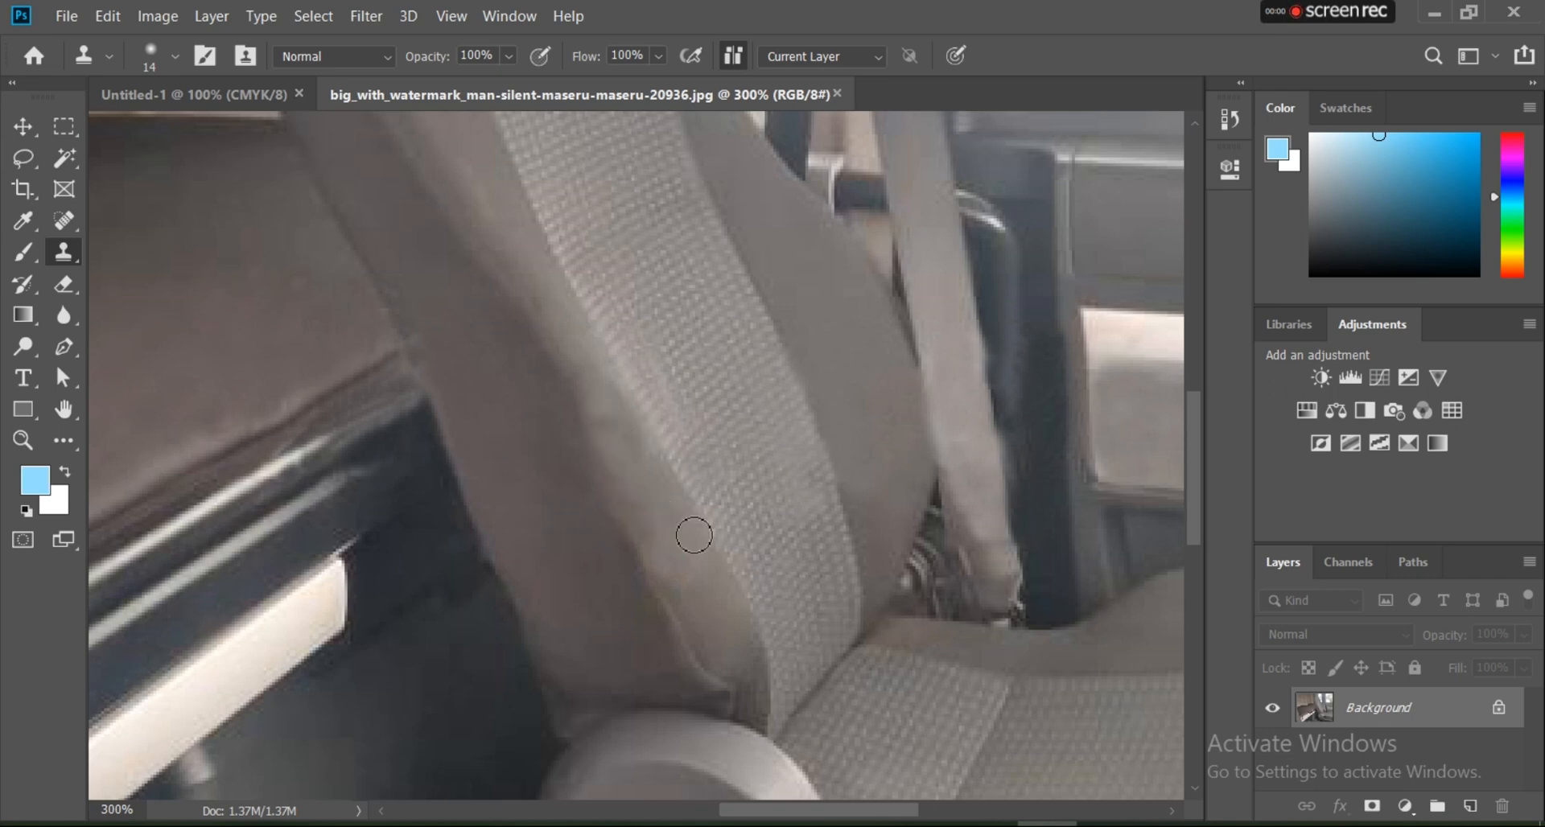
Step: Crop the photo slightly along its bottom edge, apply the crop and switch to the Move tool
key("ctrl+minus")
key("ctrl+minus")
key("ctrl+minus")
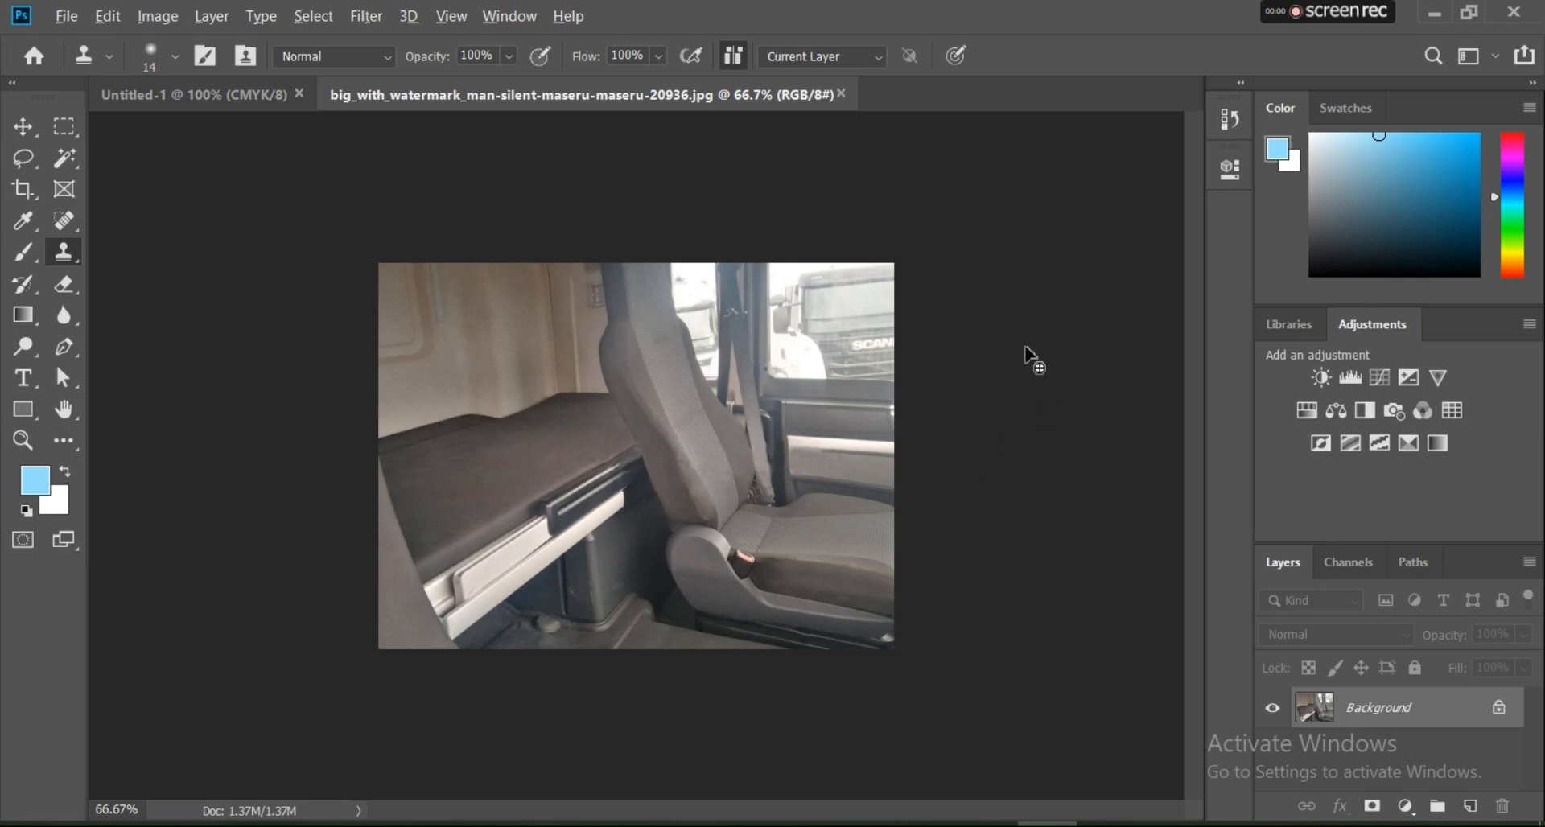
key("ctrl+plus")
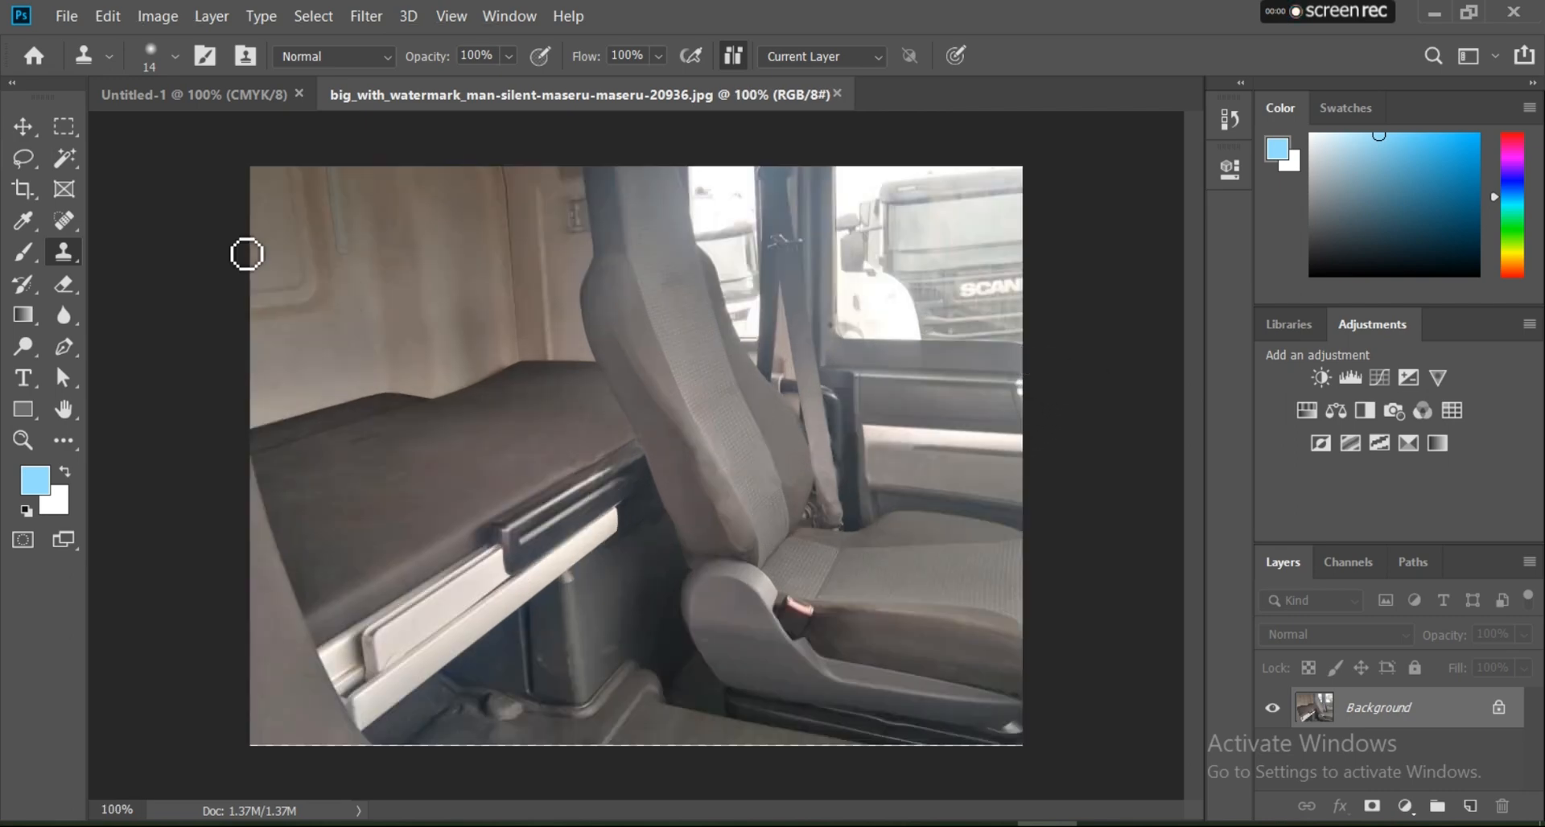
left_click(29, 127)
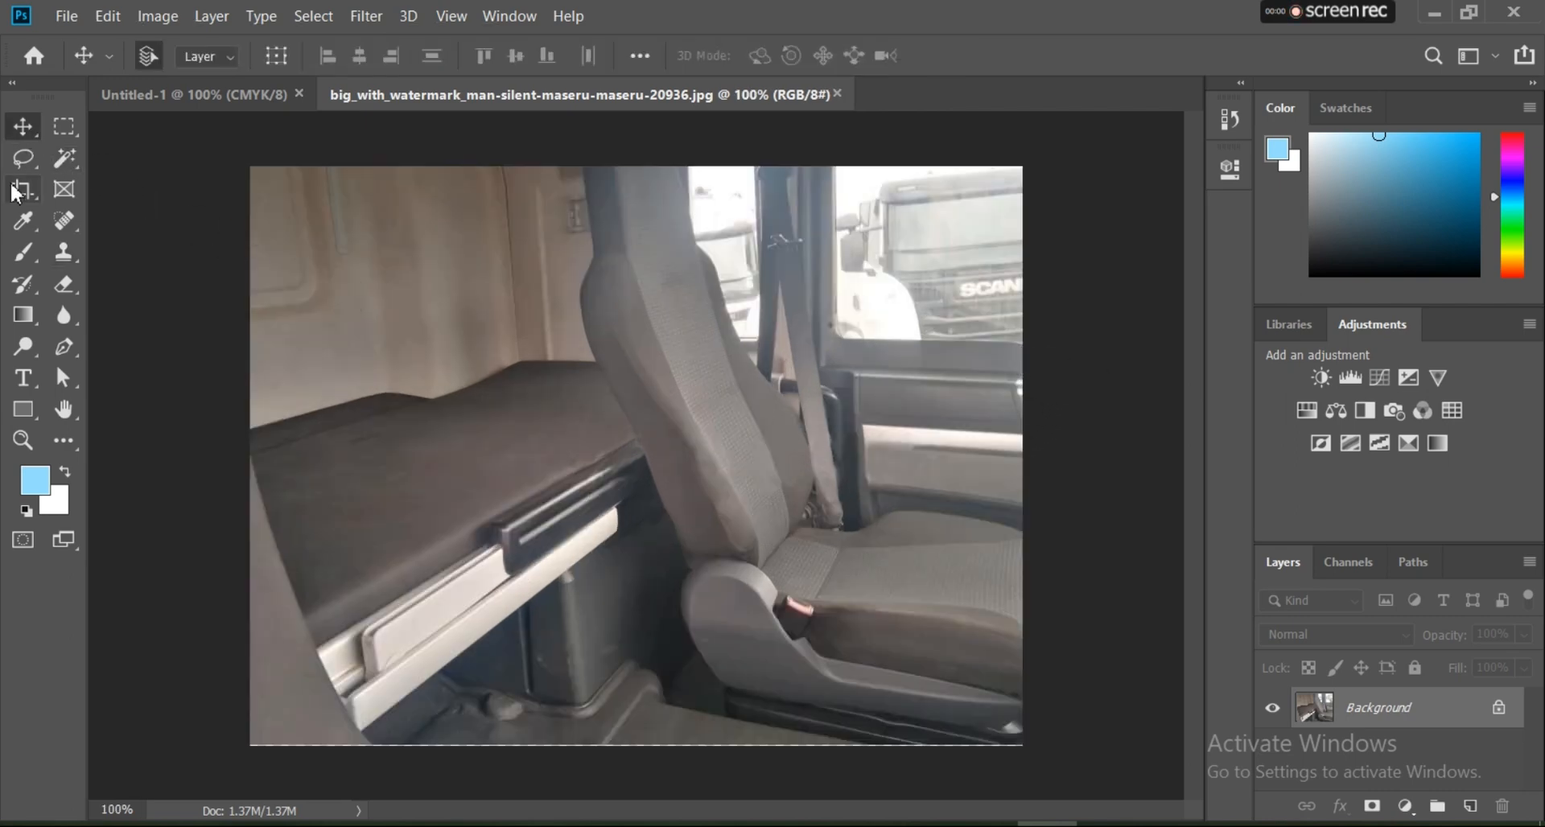
left_click(22, 189)
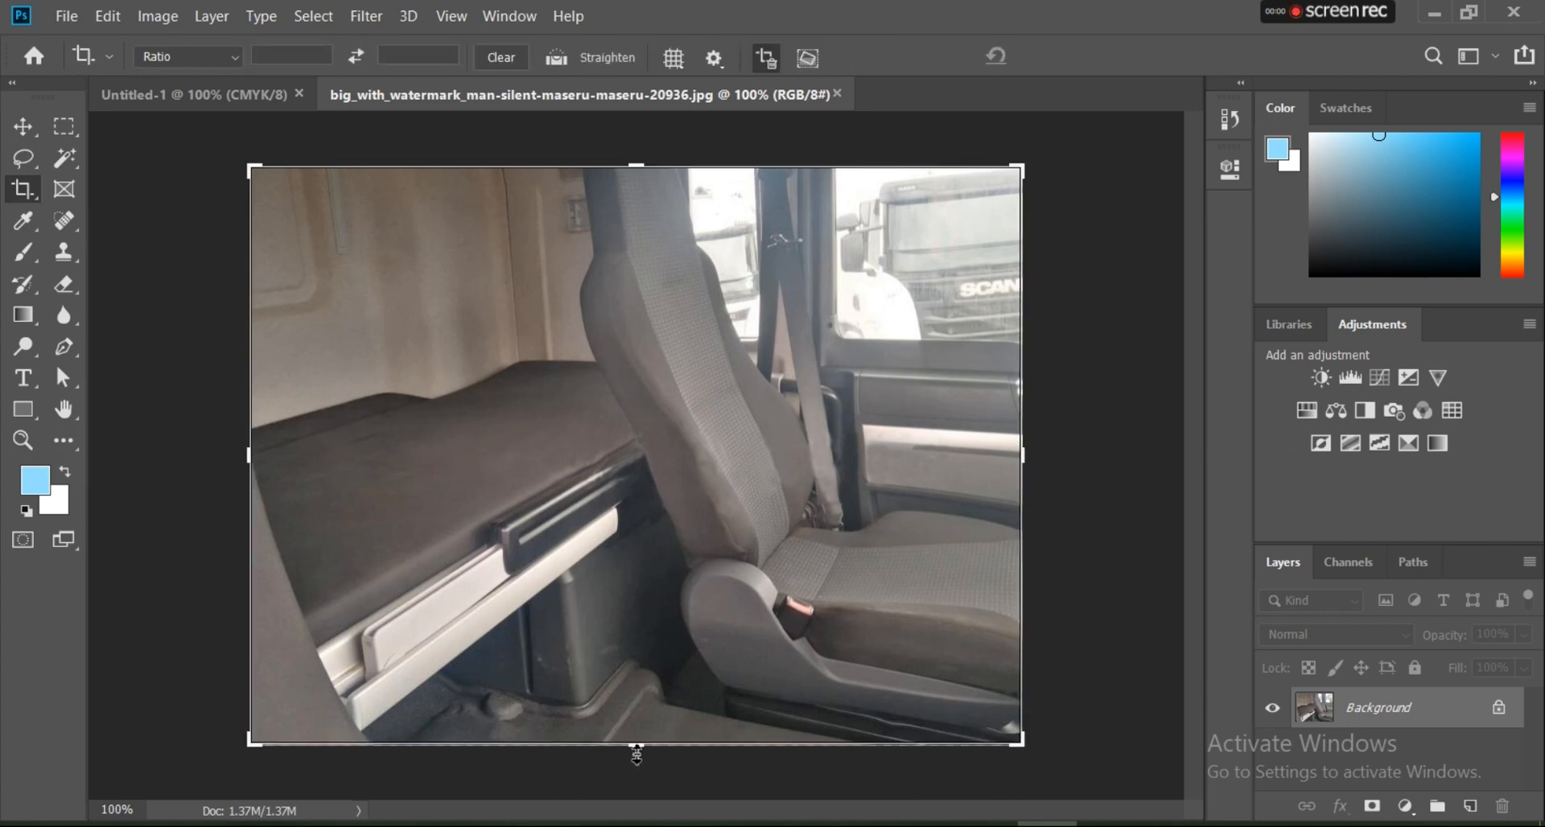
mouse_move(639, 754)
left_mouse_down()
mouse_move(638, 733)
mouse_move(638, 748)
left_mouse_up()
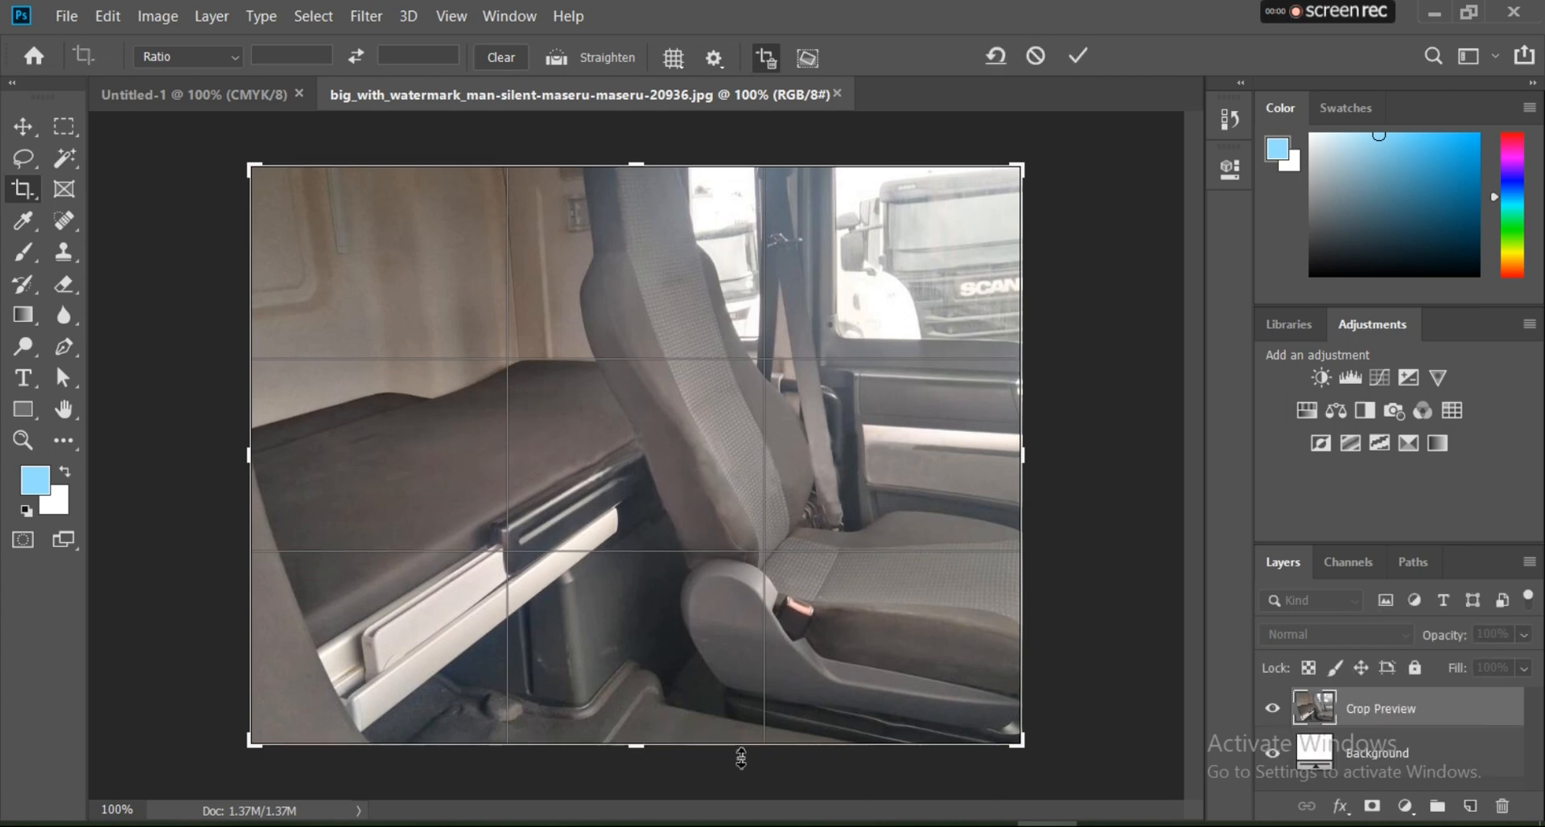
left_click(1080, 56)
left_click(24, 127)
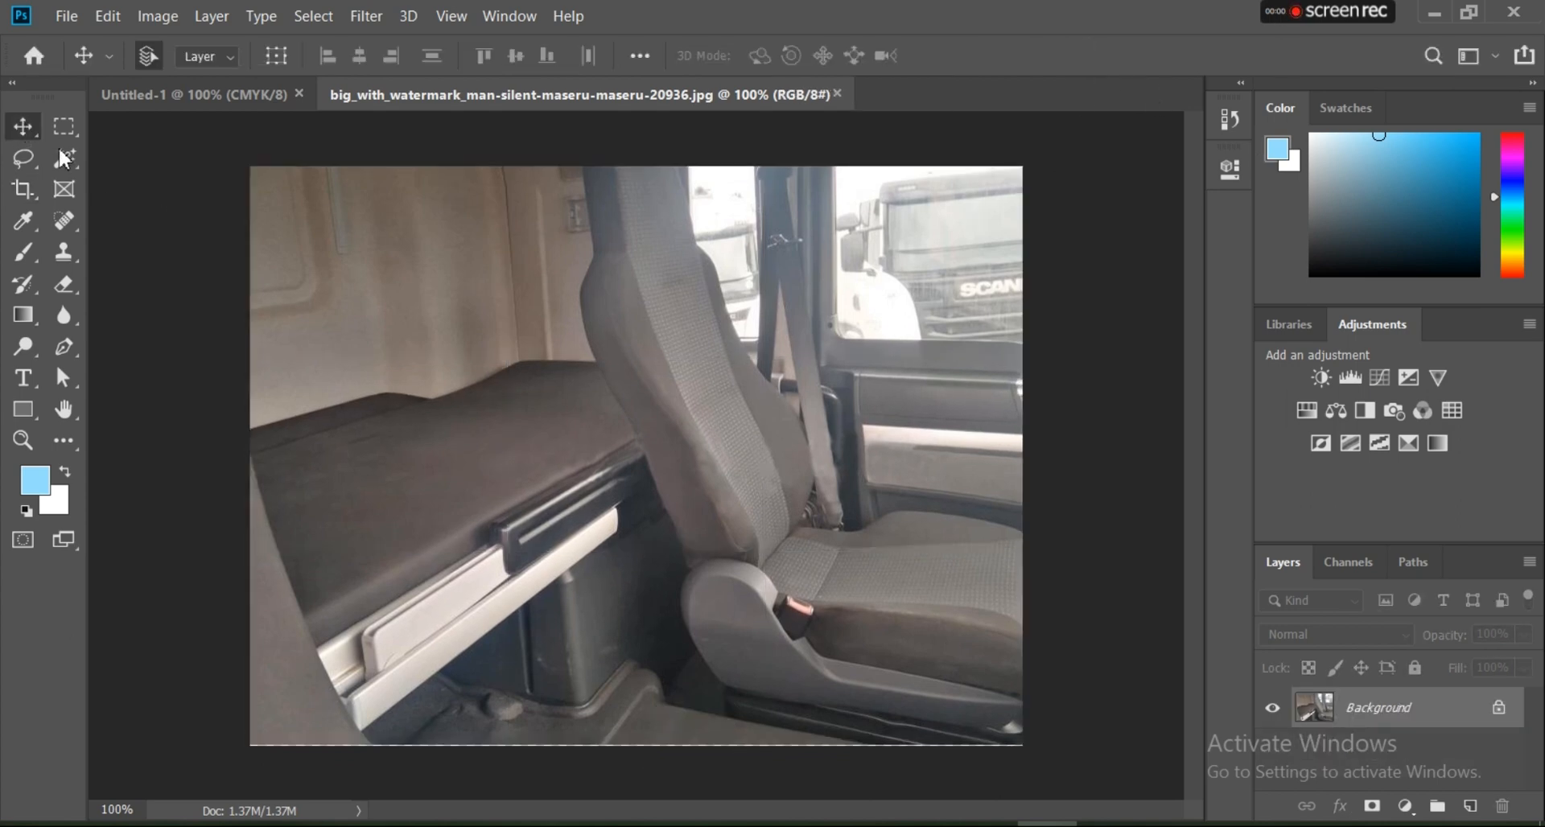